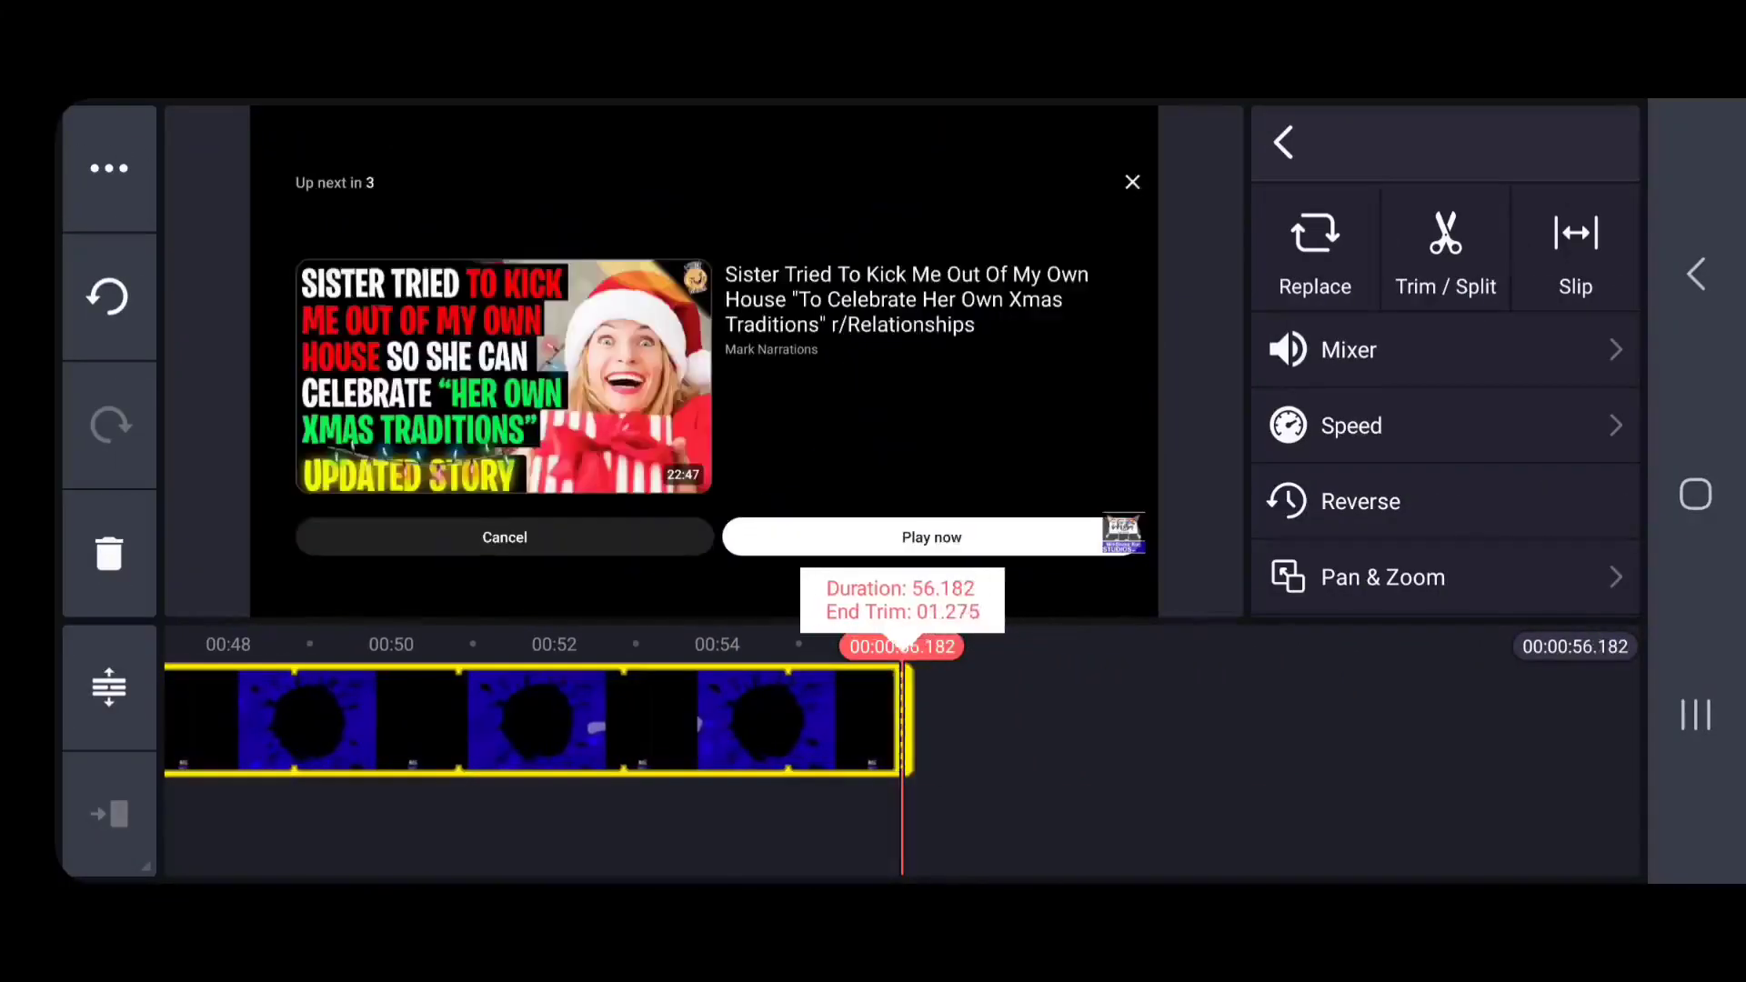
# Trim the screen recording's start so it begins on the purple splat frame.
pyautogui.click(1348, 350)
pyautogui.moveTo(455, 719)
pyautogui.mouseDown()
pyautogui.moveTo(819, 718)
pyautogui.moveTo(637, 719)
pyautogui.mouseUp()
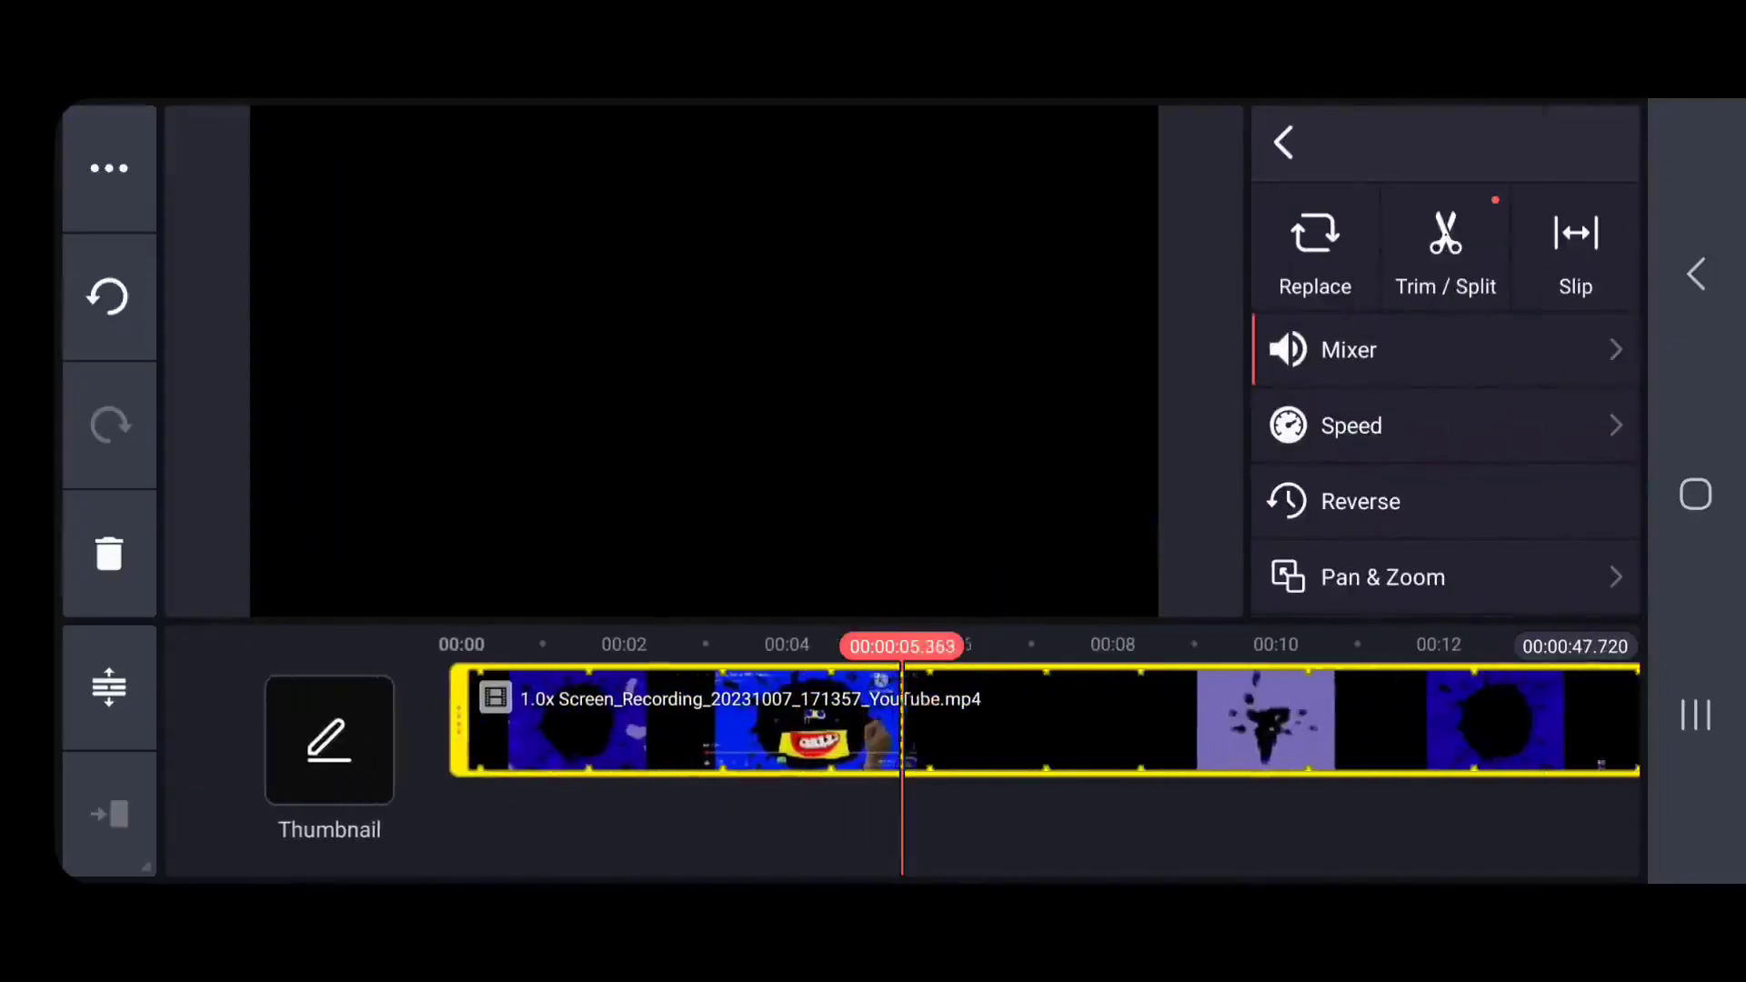
pyautogui.moveTo(1000, 718); pyautogui.dragTo(773, 719)
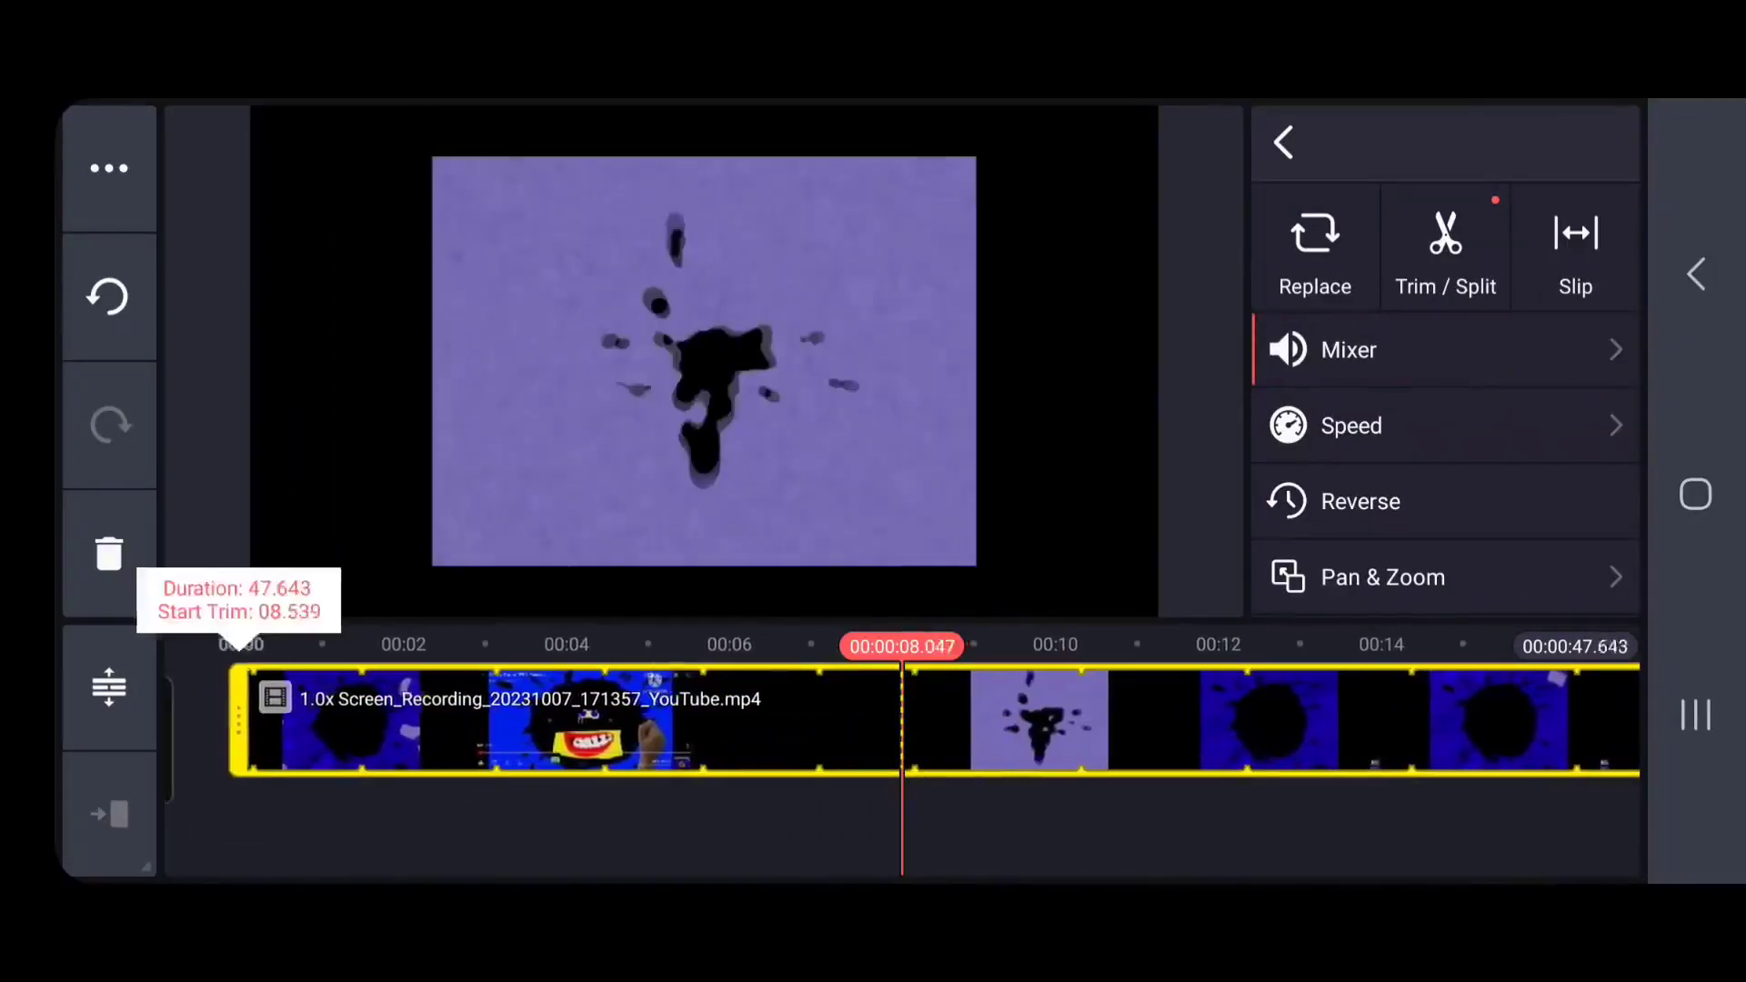
pyautogui.moveTo(238, 718); pyautogui.dragTo(902, 719)
pyautogui.click(1382, 577)
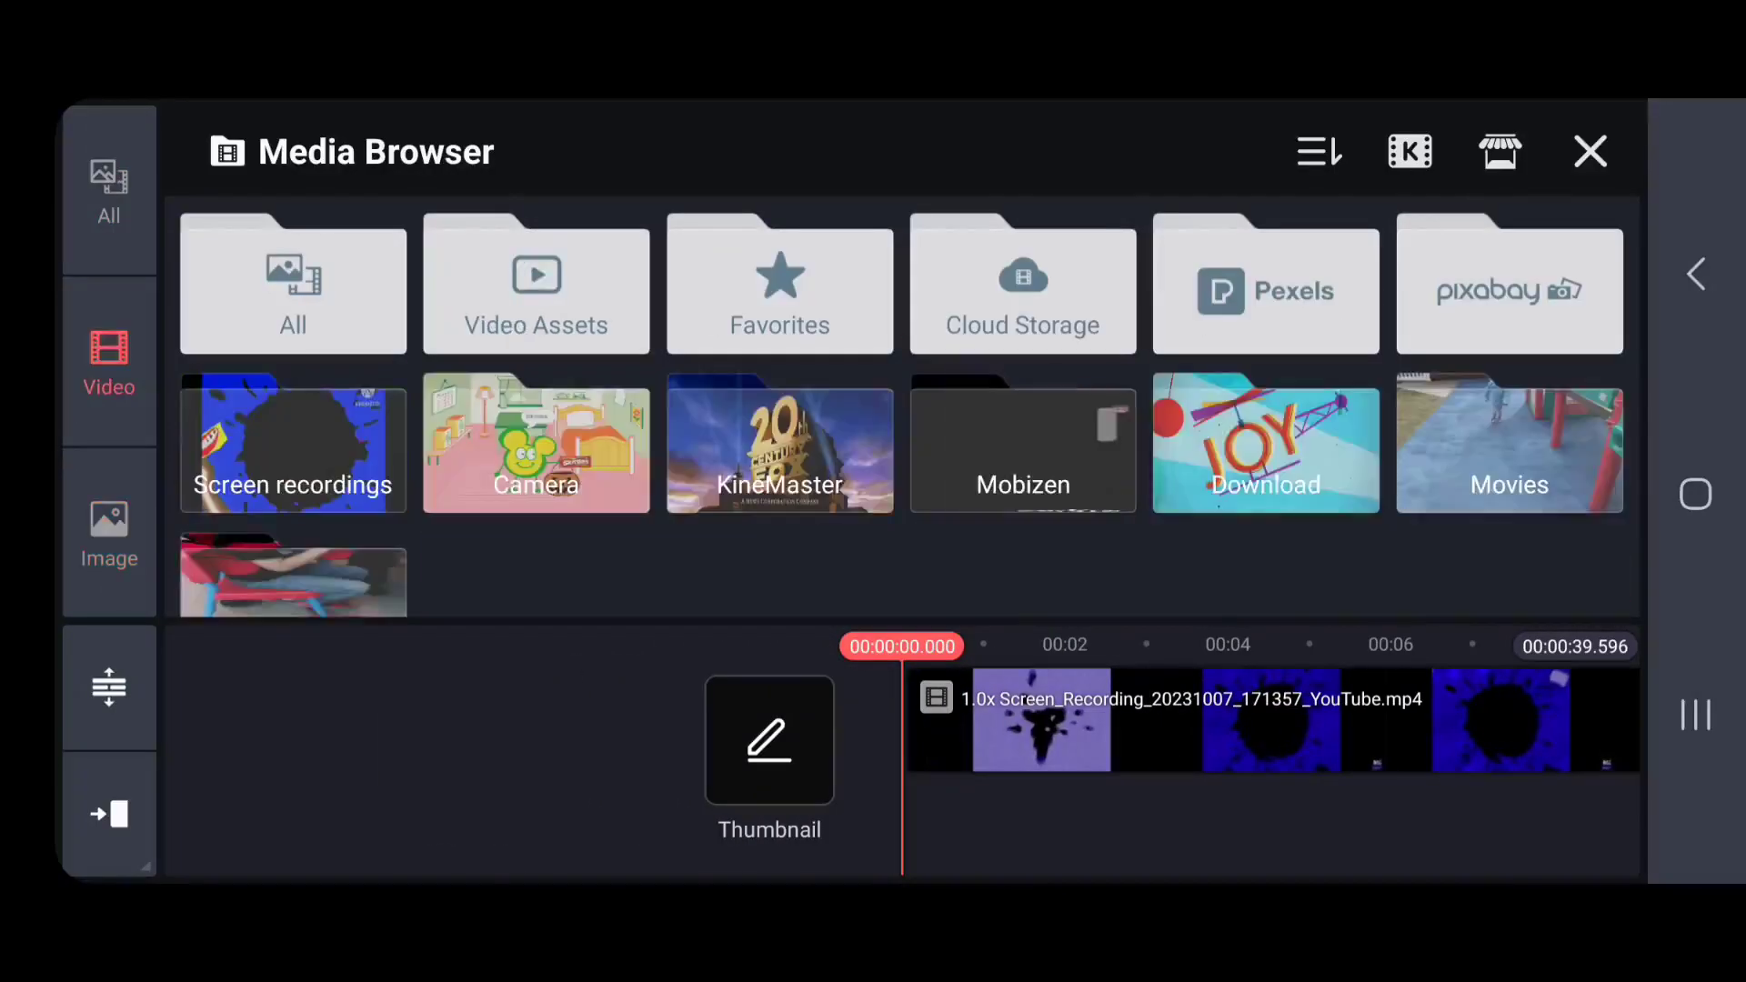
# Add a saved KineMaster video as a layer, then add the Klasky Csupo parts sheet cropped to one grinning mouth.
pyautogui.click(779, 450)
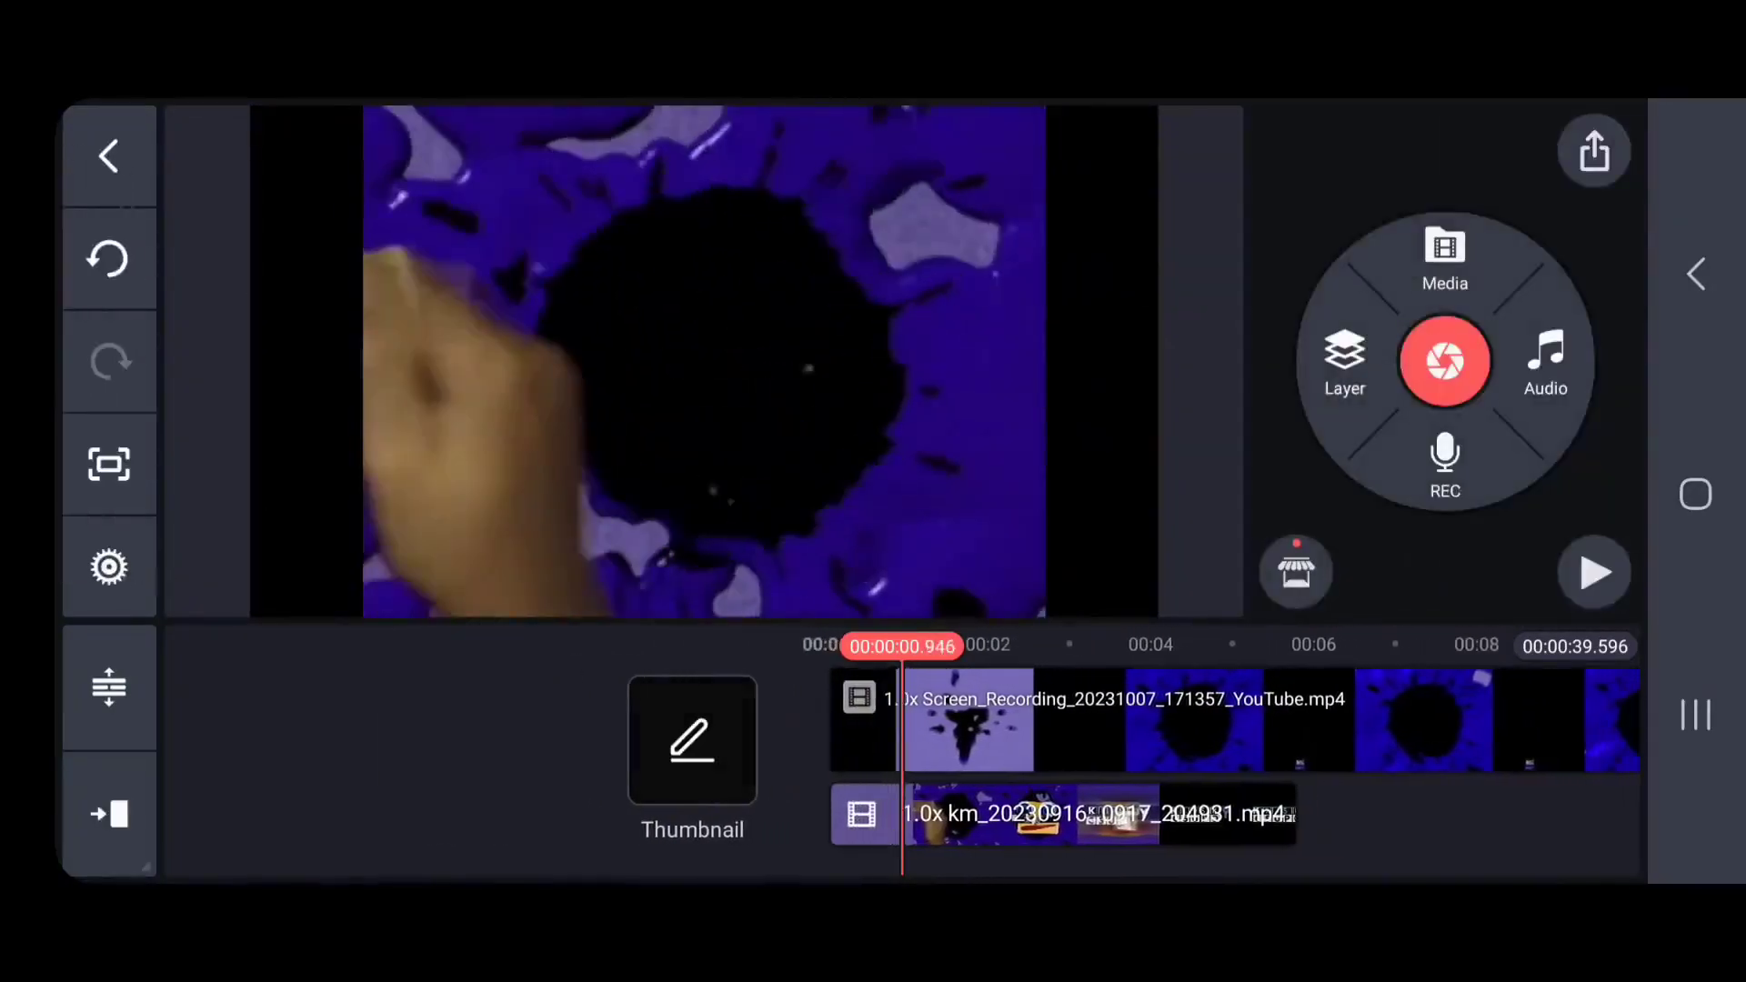
pyautogui.click(1344, 364)
pyautogui.click(1445, 264)
pyautogui.click(1130, 428)
pyautogui.click(1247, 264)
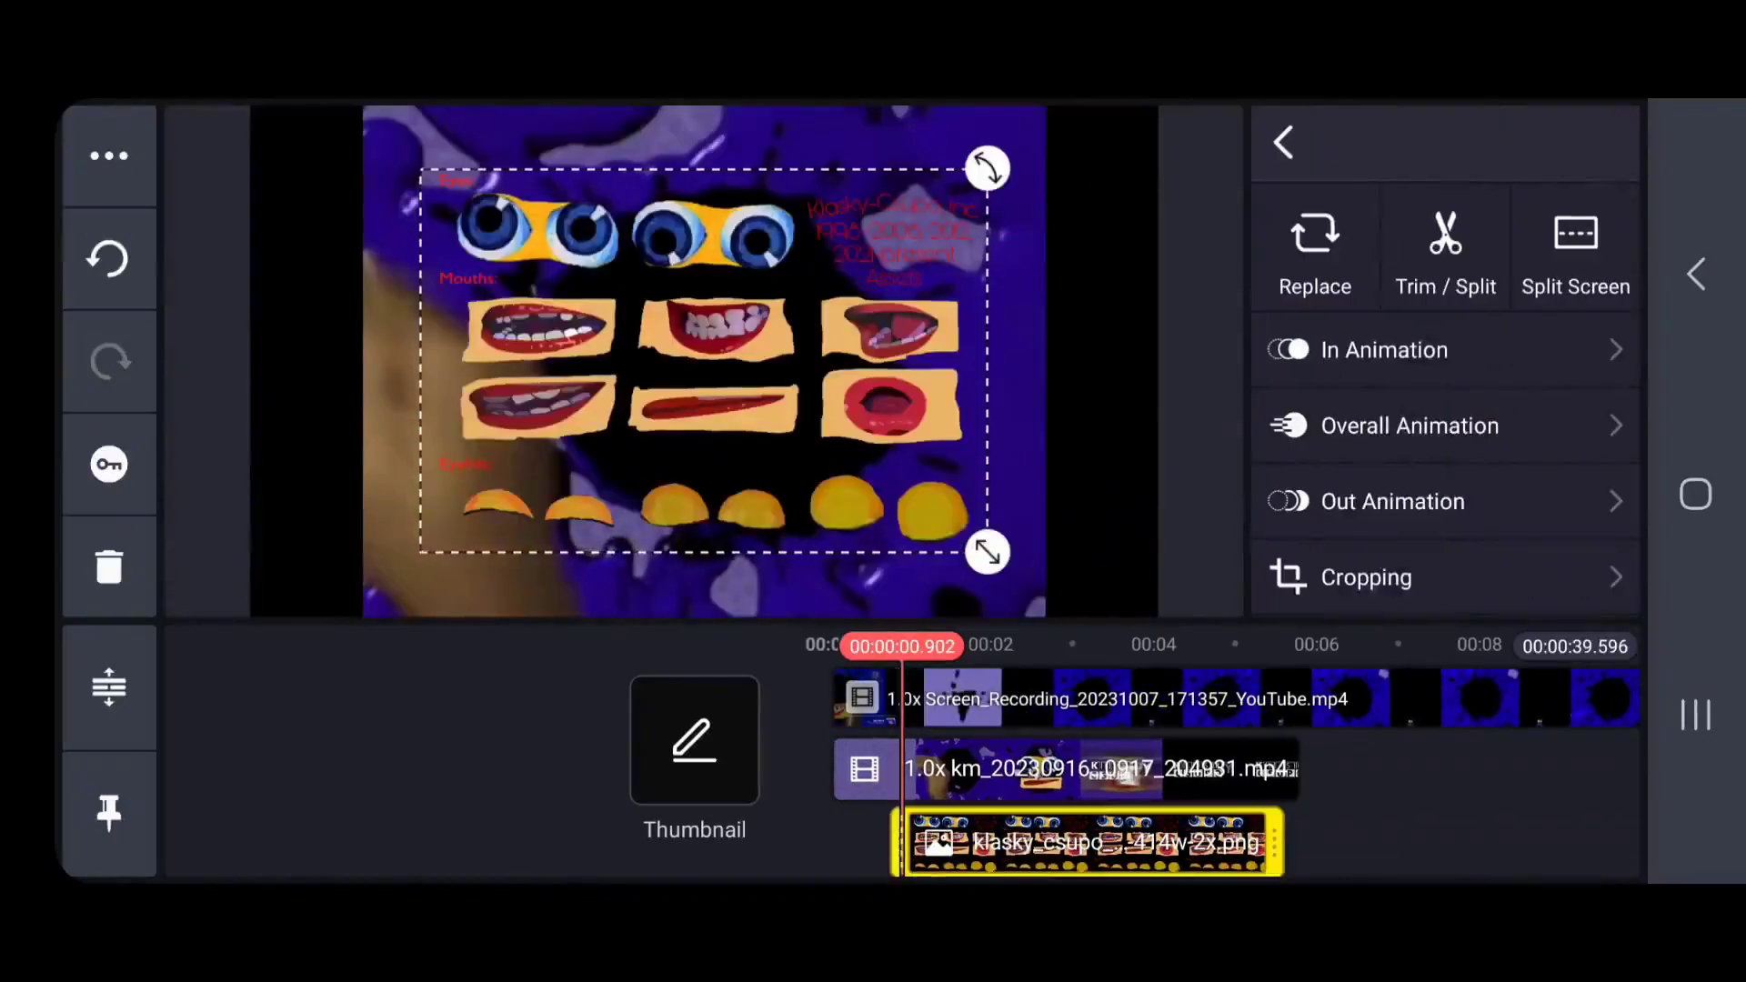
pyautogui.click(1364, 572)
pyautogui.moveTo(709, 328); pyautogui.dragTo(710, 382)
pyautogui.click(1283, 143)
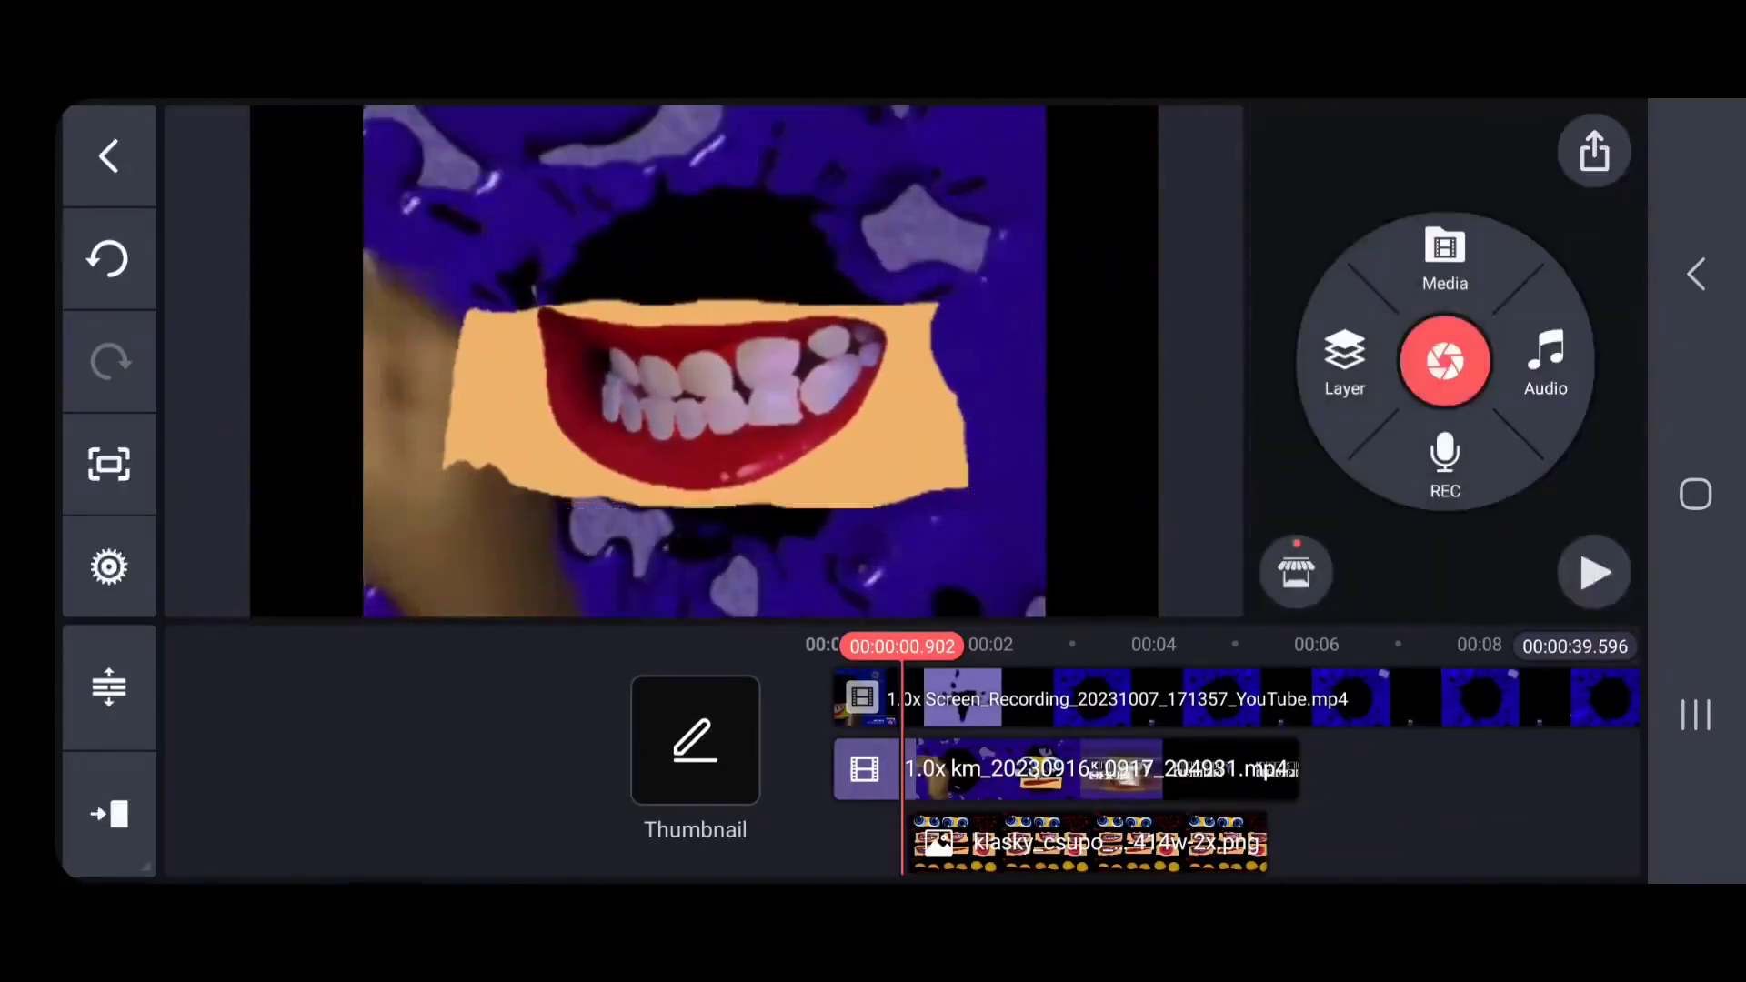
# Shorten the mouth layer and keyframe it straightened, sitting just below the eyes.
pyautogui.moveTo(1216, 841); pyautogui.dragTo(962, 841)
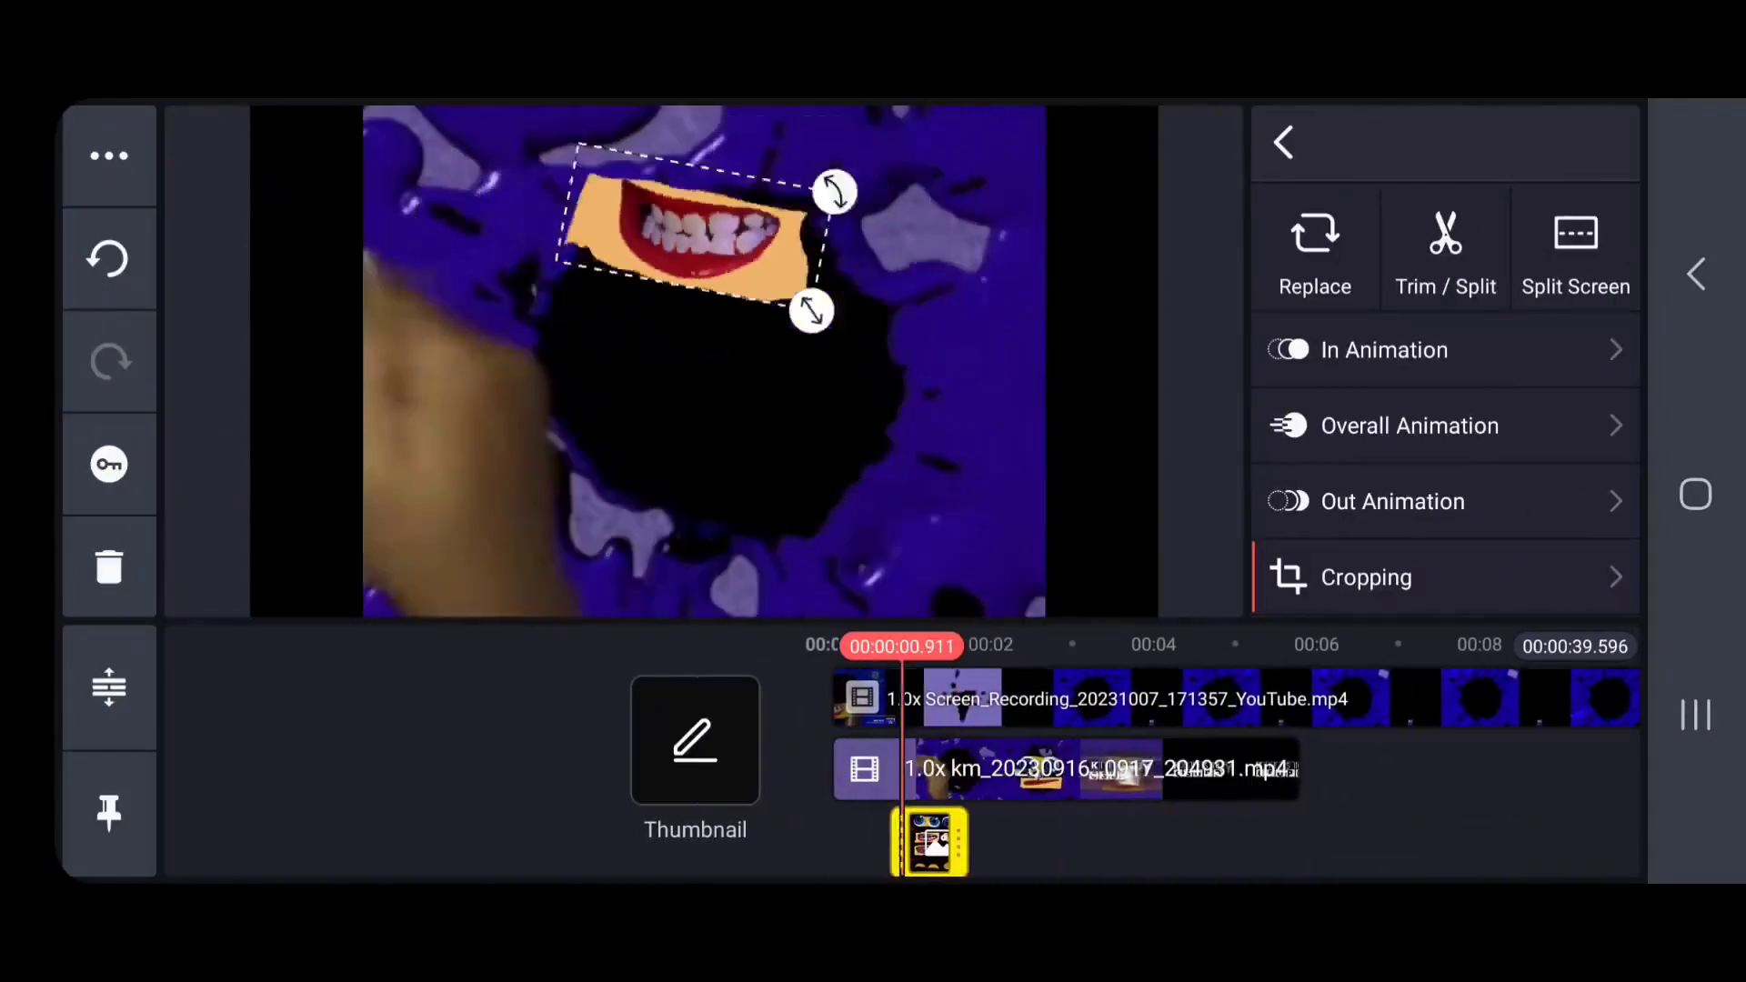
pyautogui.click(928, 841)
pyautogui.click(108, 465)
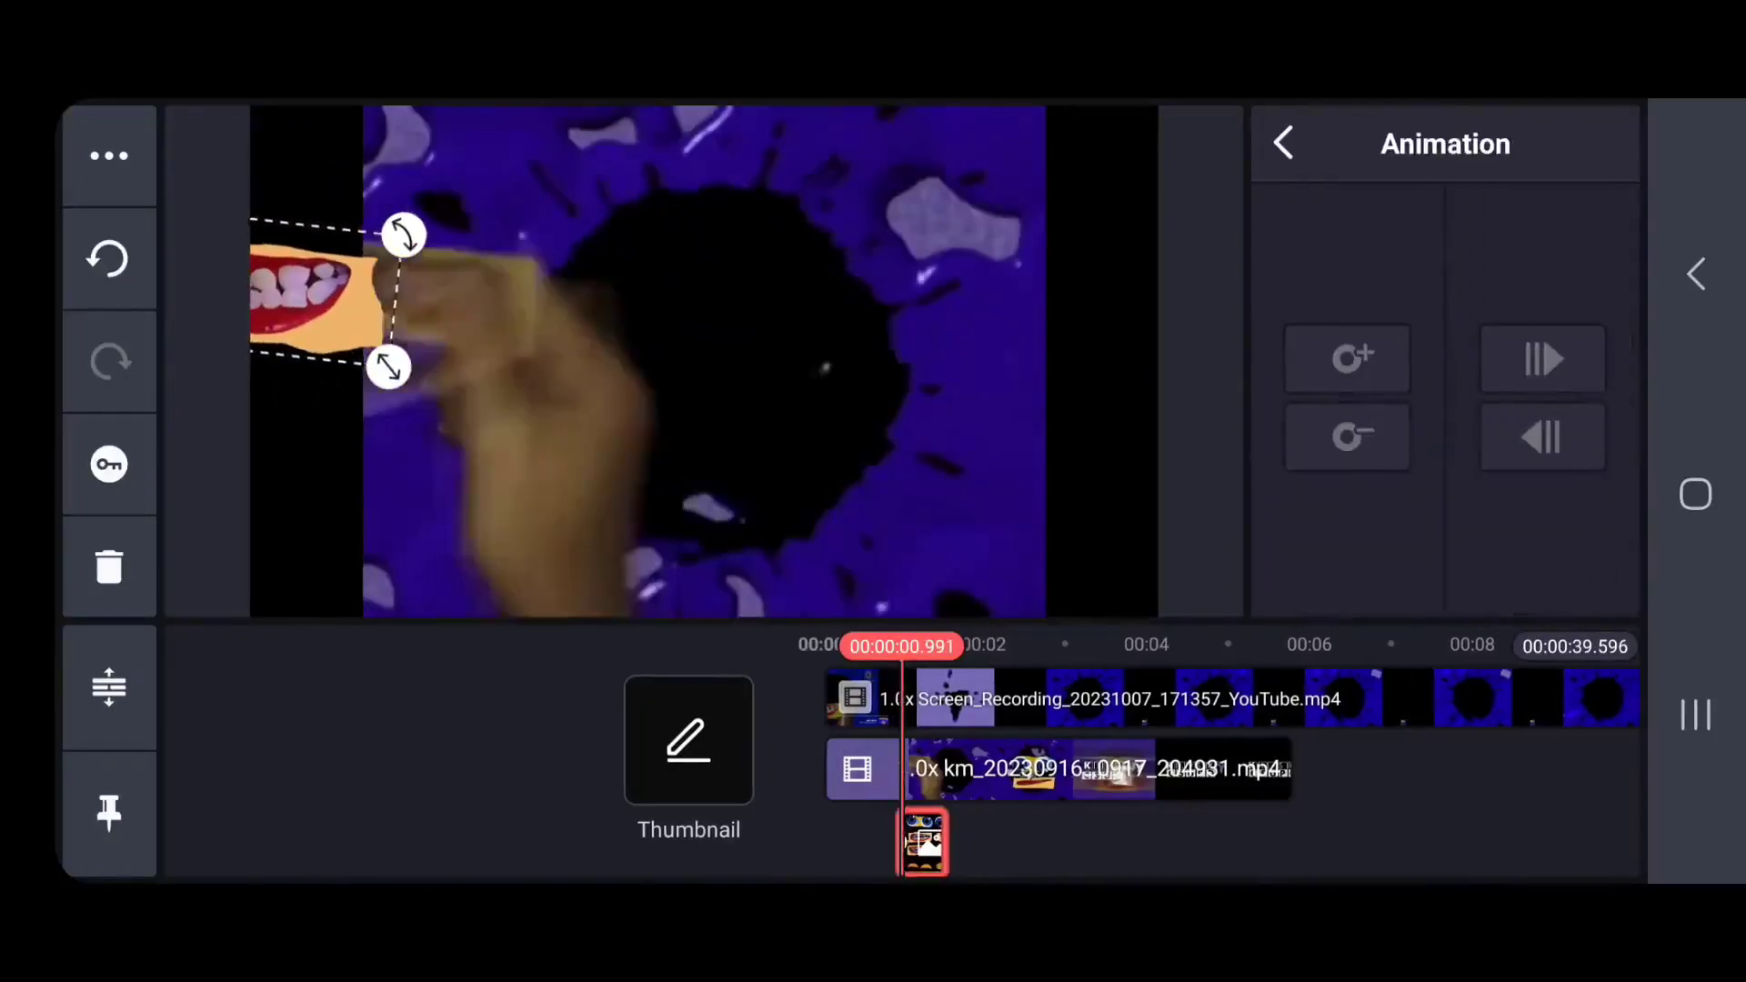
pyautogui.moveTo(482, 337); pyautogui.dragTo(669, 391)
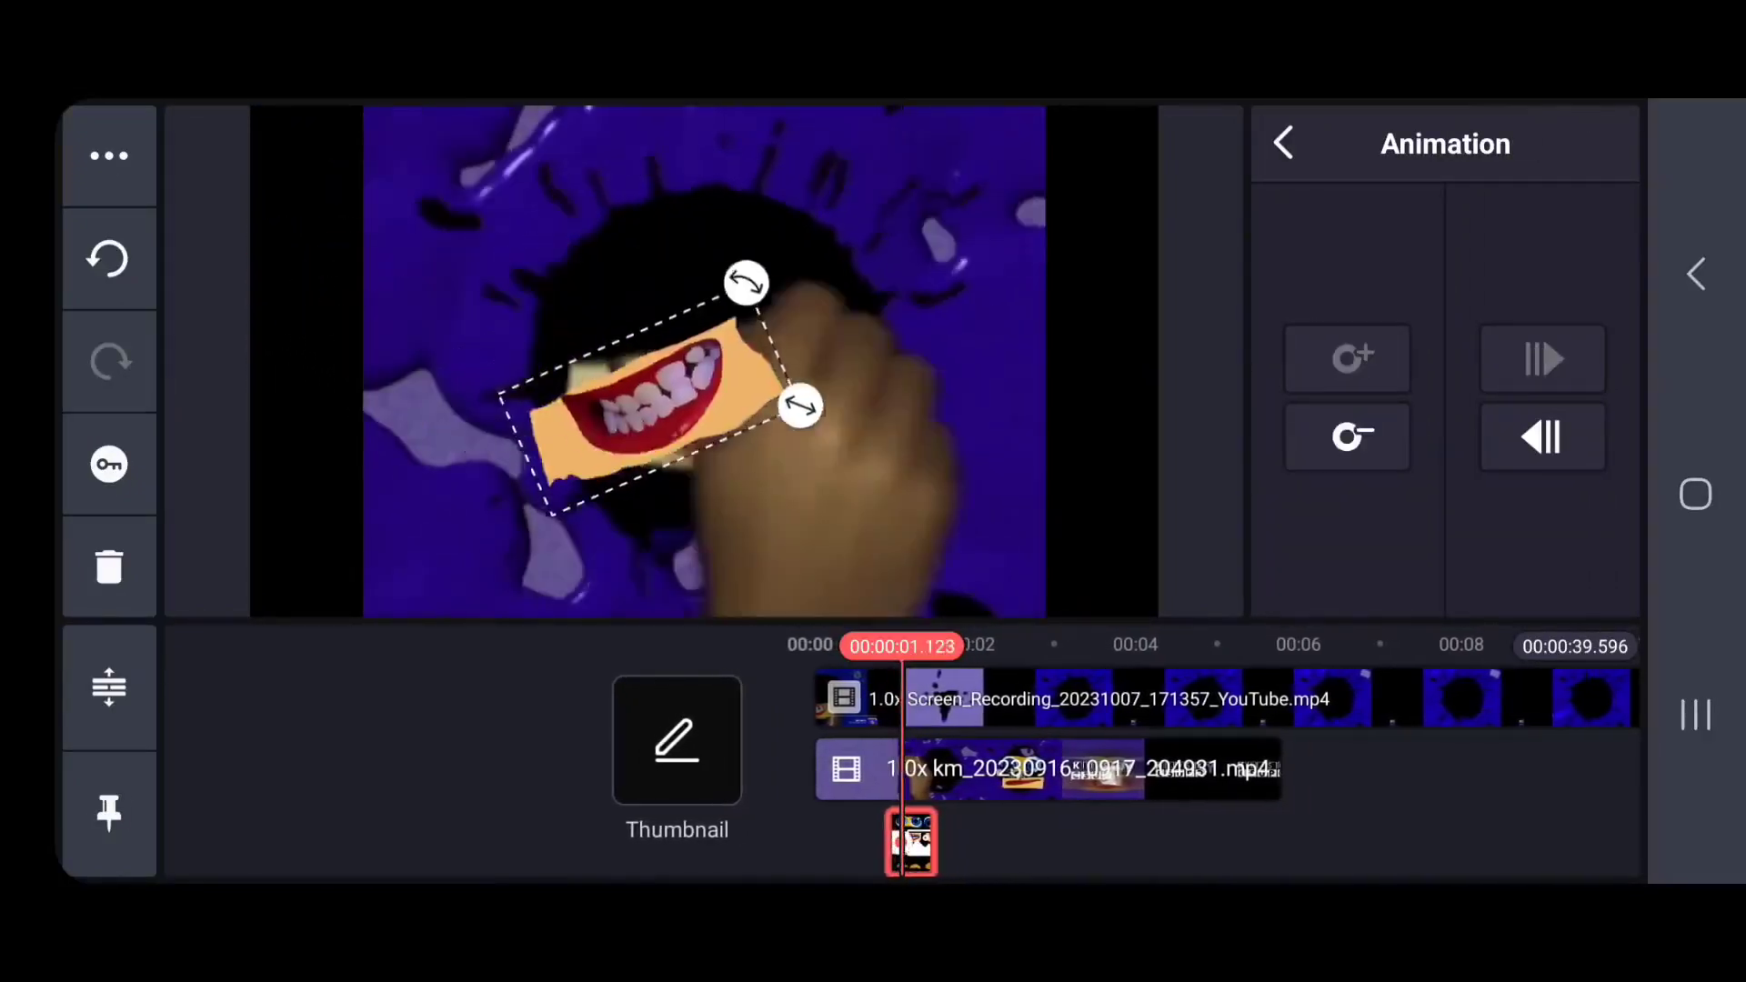
pyautogui.moveTo(740, 280); pyautogui.dragTo(818, 336)
pyautogui.moveTo(1182, 700); pyautogui.dragTo(1173, 700)
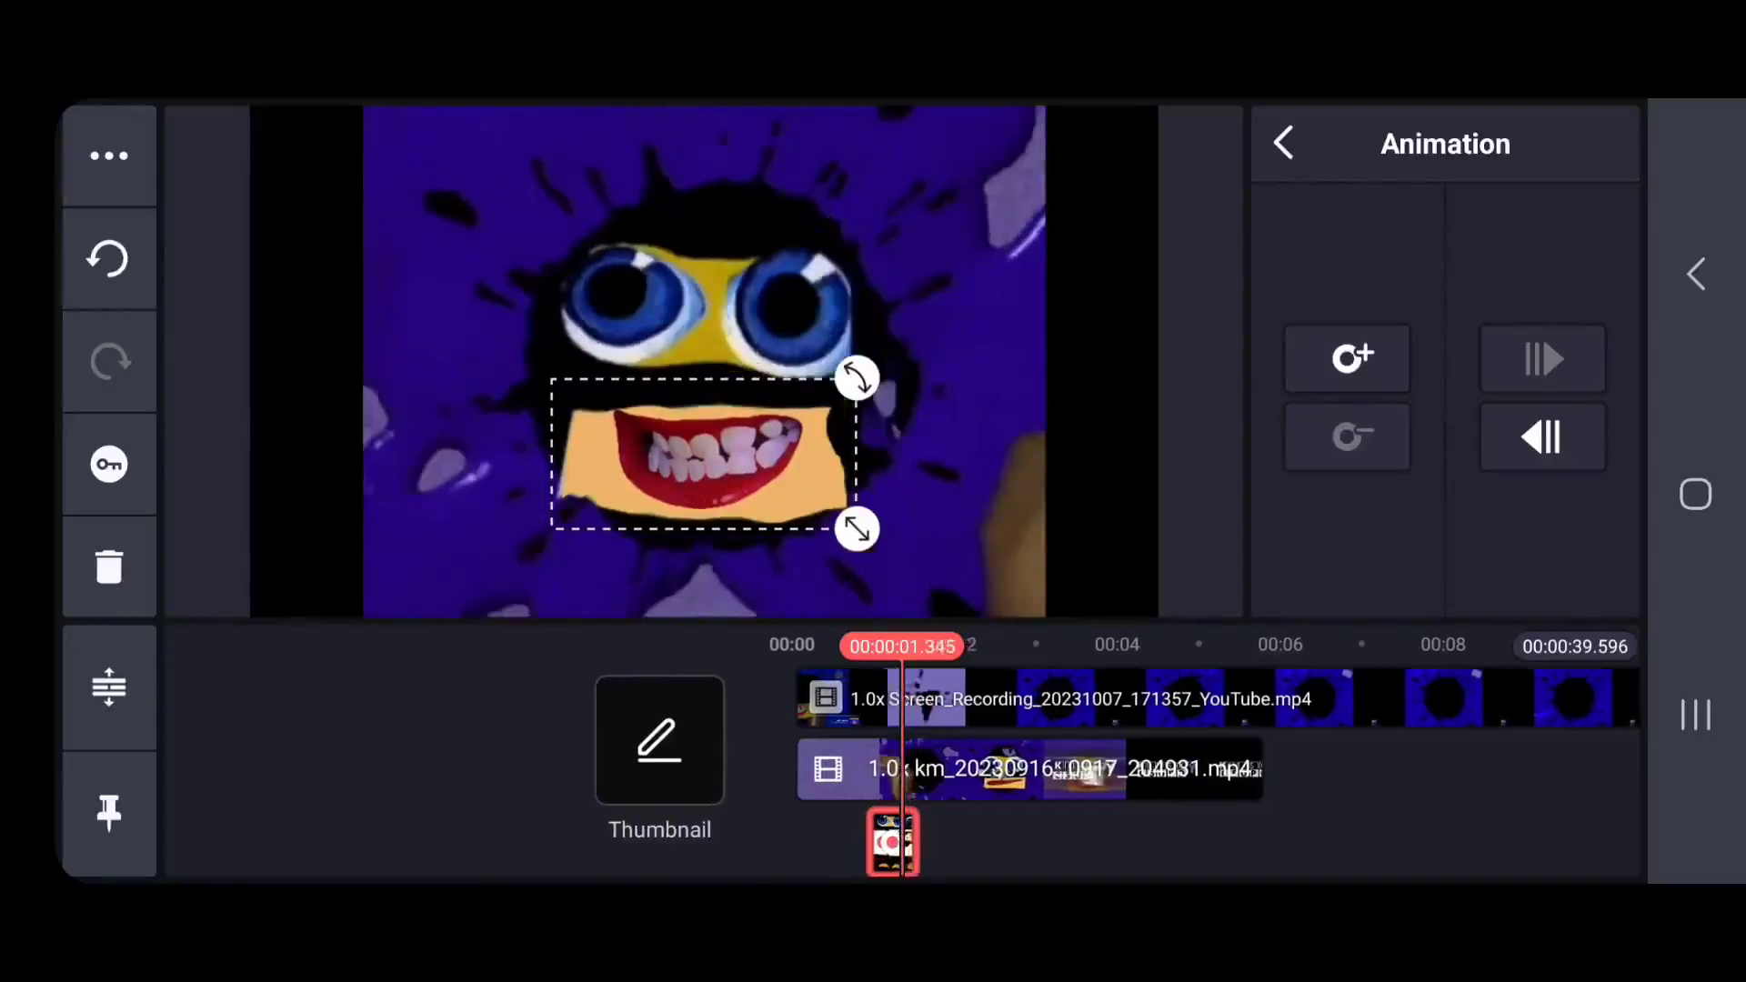
# Add a parts-sheet layer cropped to an open mouth, shortened, shrunk and placed under the eyes.
pyautogui.click(1283, 142)
pyautogui.click(1341, 351)
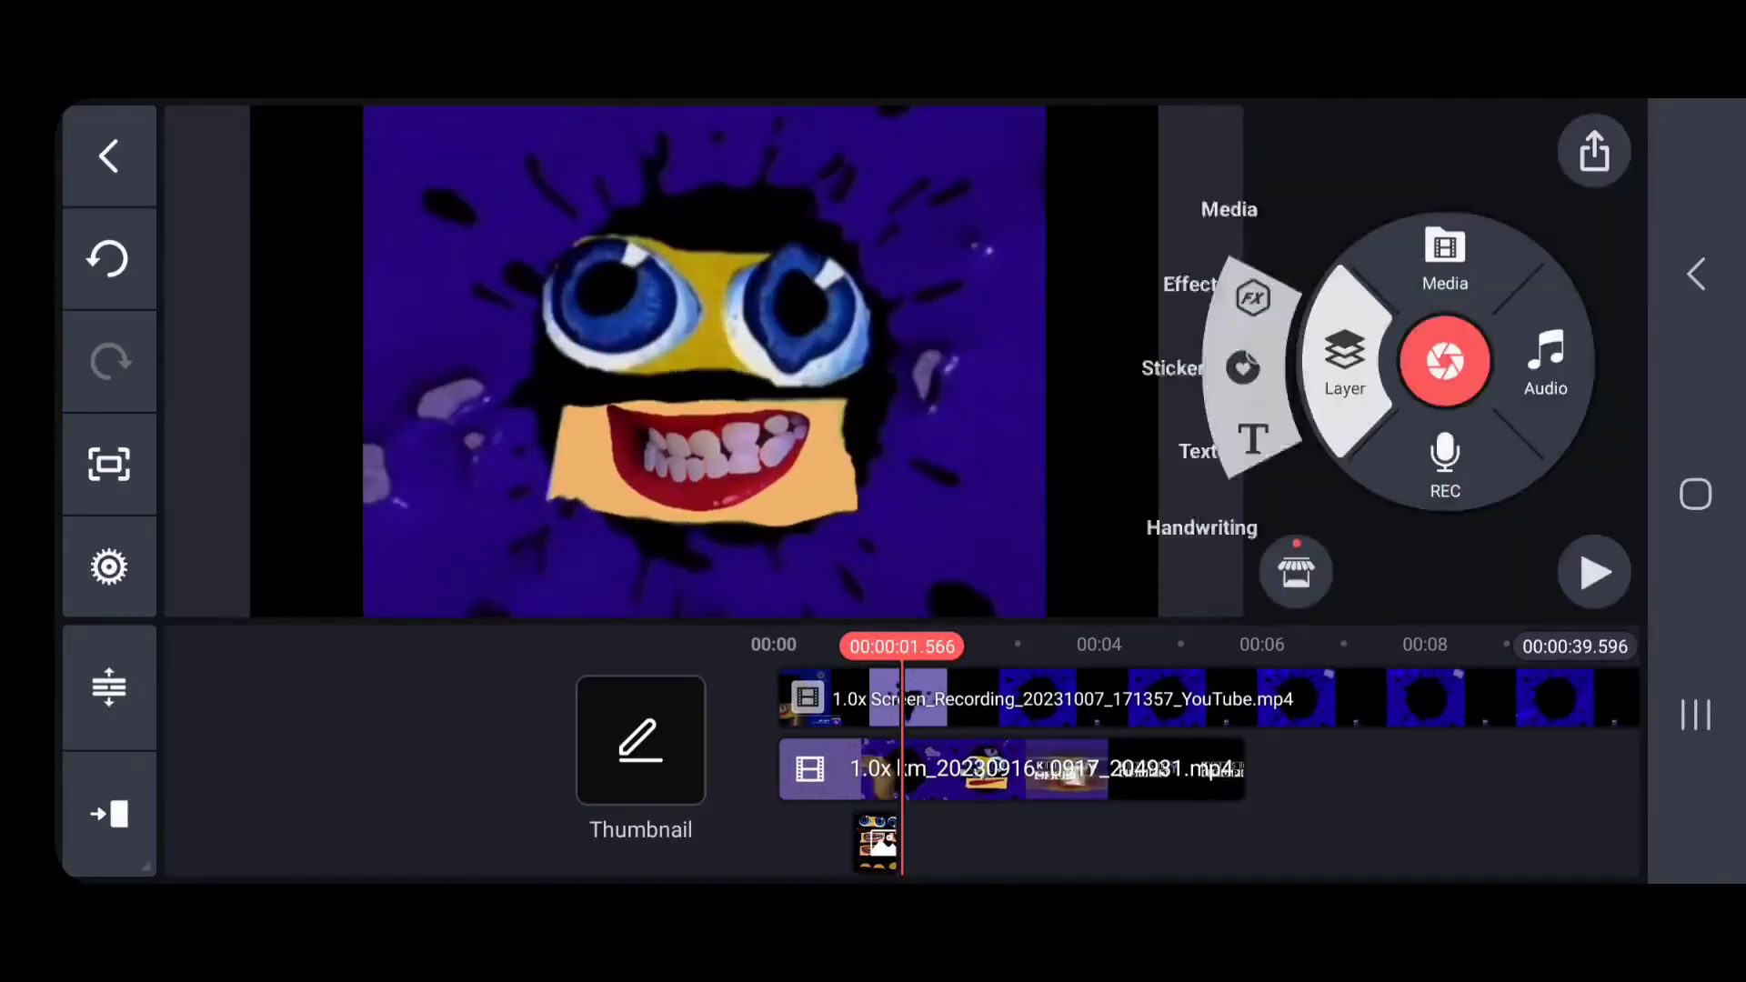
pyautogui.click(1224, 207)
pyautogui.click(293, 282)
pyautogui.click(1363, 576)
pyautogui.moveTo(691, 363)
pyautogui.mouseDown()
pyautogui.moveTo(691, 427)
pyautogui.moveTo(709, 391)
pyautogui.mouseUp()
pyautogui.click(1283, 143)
pyautogui.moveTo(1277, 841); pyautogui.dragTo(800, 841)
pyautogui.moveTo(986, 515); pyautogui.dragTo(878, 532)
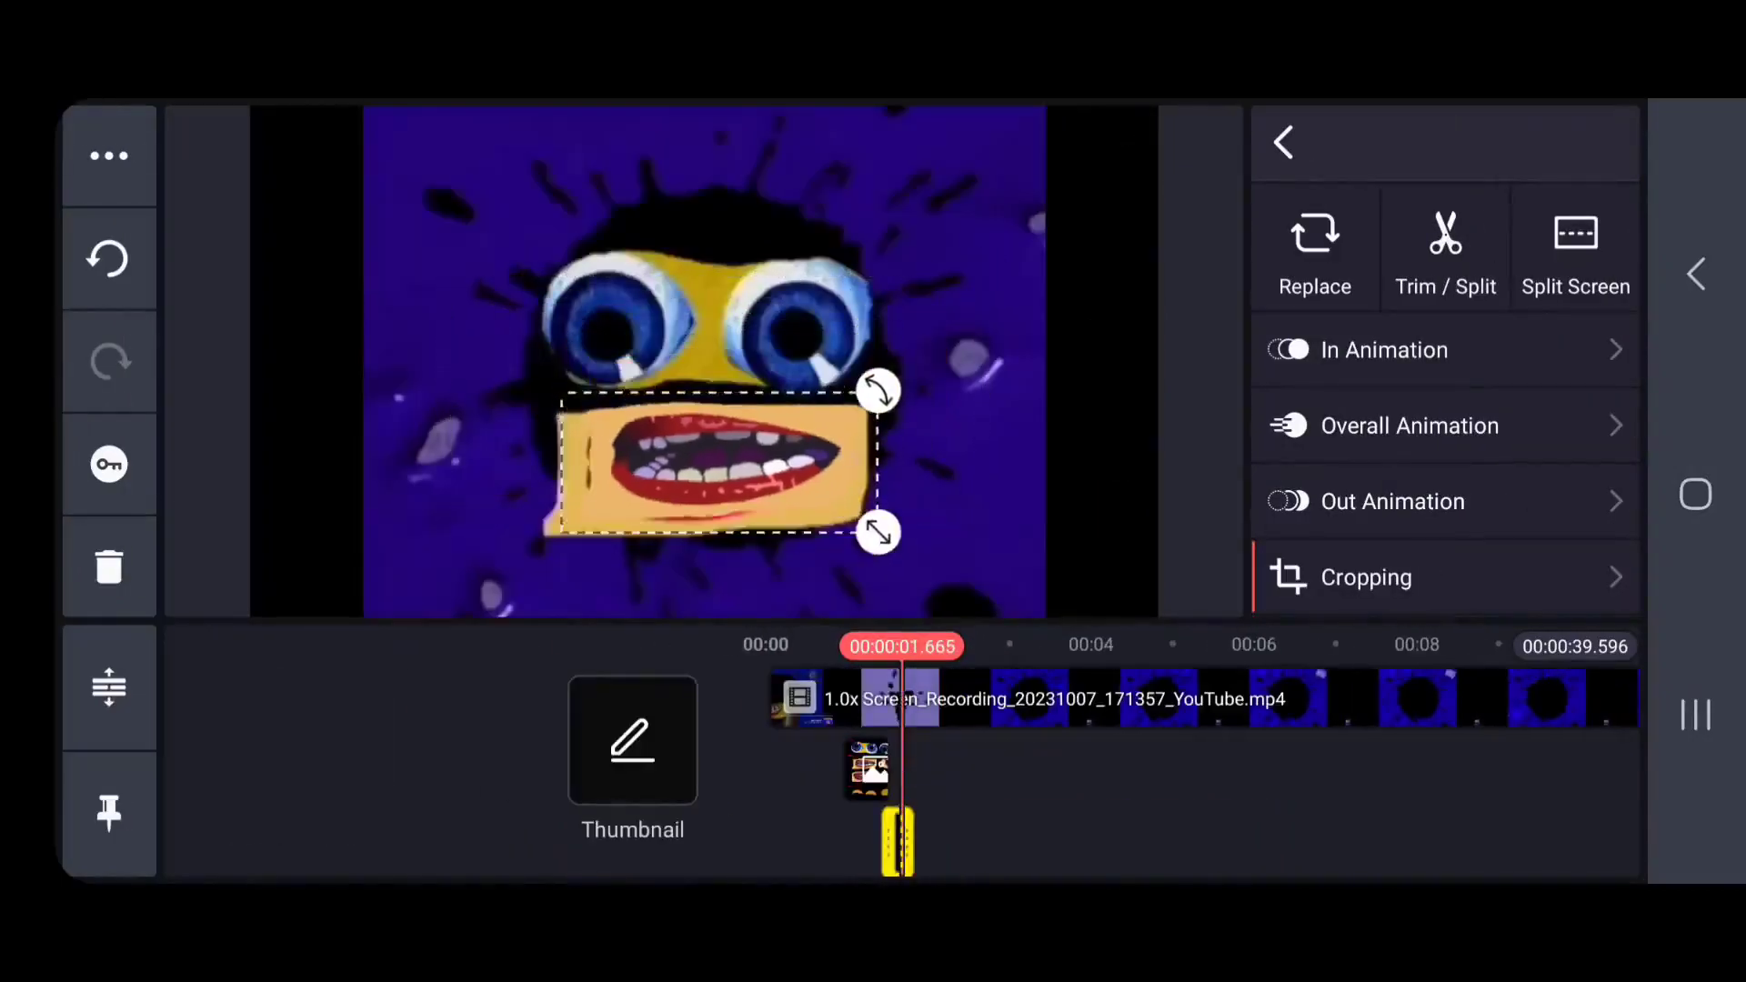
pyautogui.click(1283, 142)
# Add another parts-sheet layer cropped to the tongue-out mouth, moved lower and shortened.
pyautogui.click(1341, 370)
pyautogui.click(1224, 207)
pyautogui.click(293, 283)
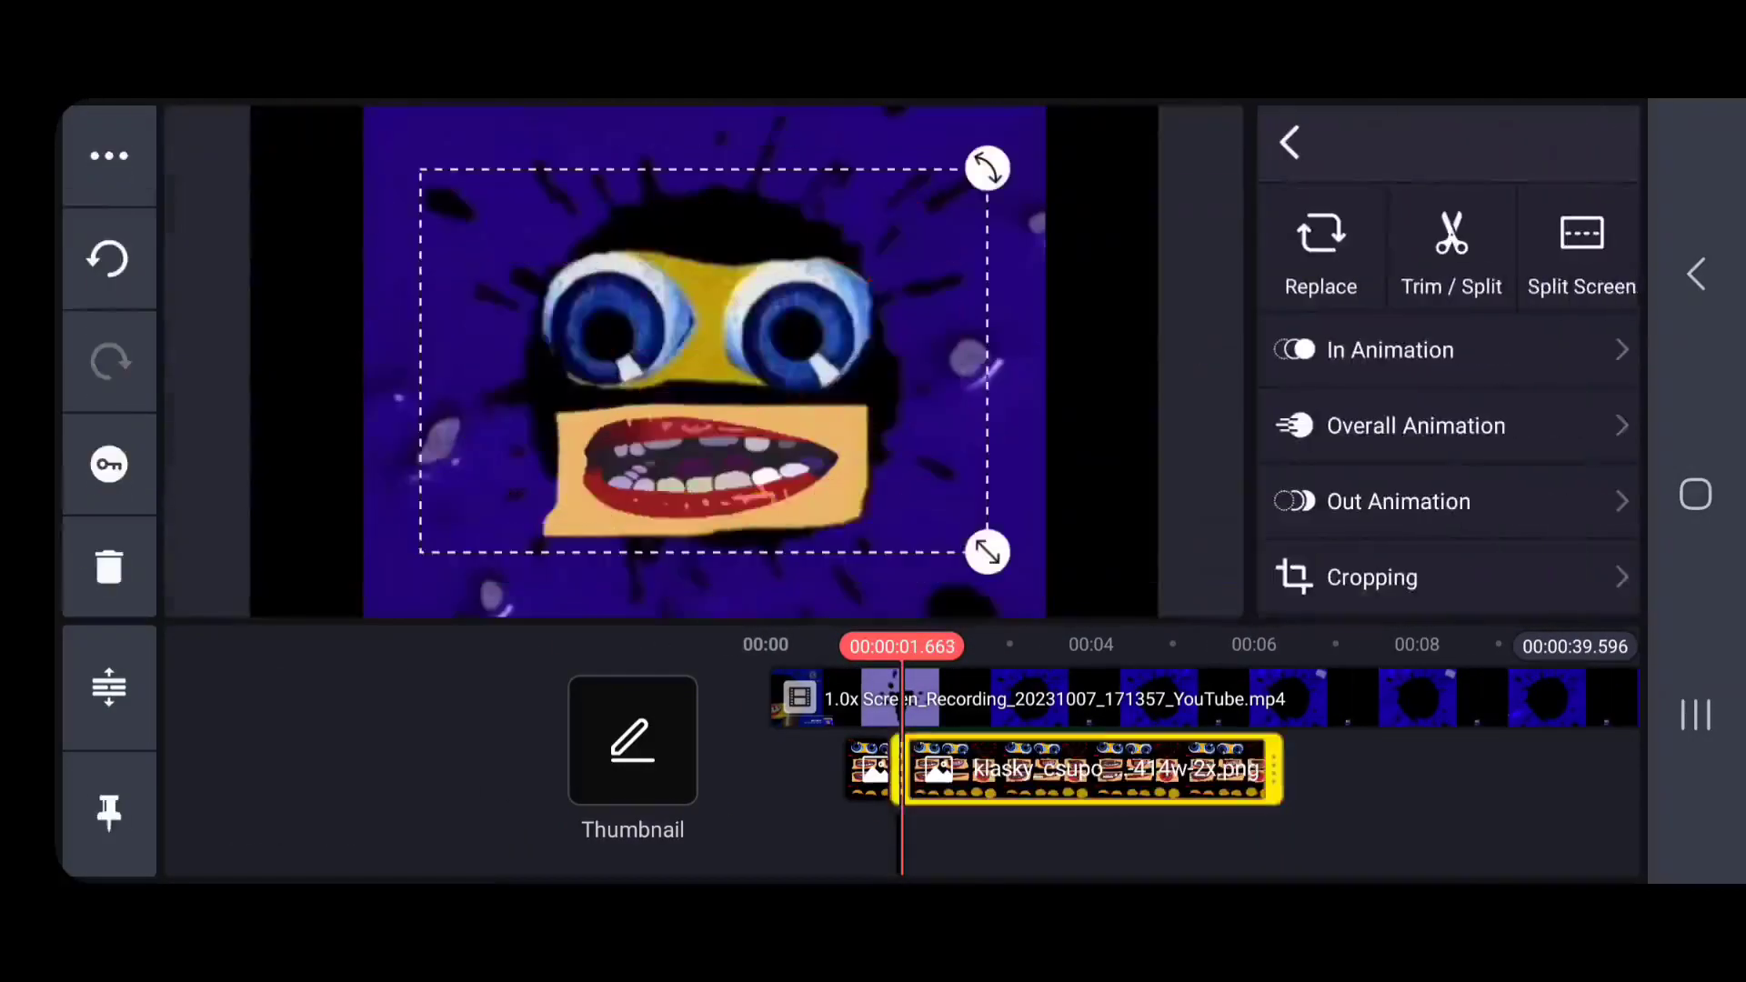
pyautogui.click(1363, 576)
pyautogui.moveTo(691, 363); pyautogui.dragTo(691, 300)
pyautogui.click(1283, 143)
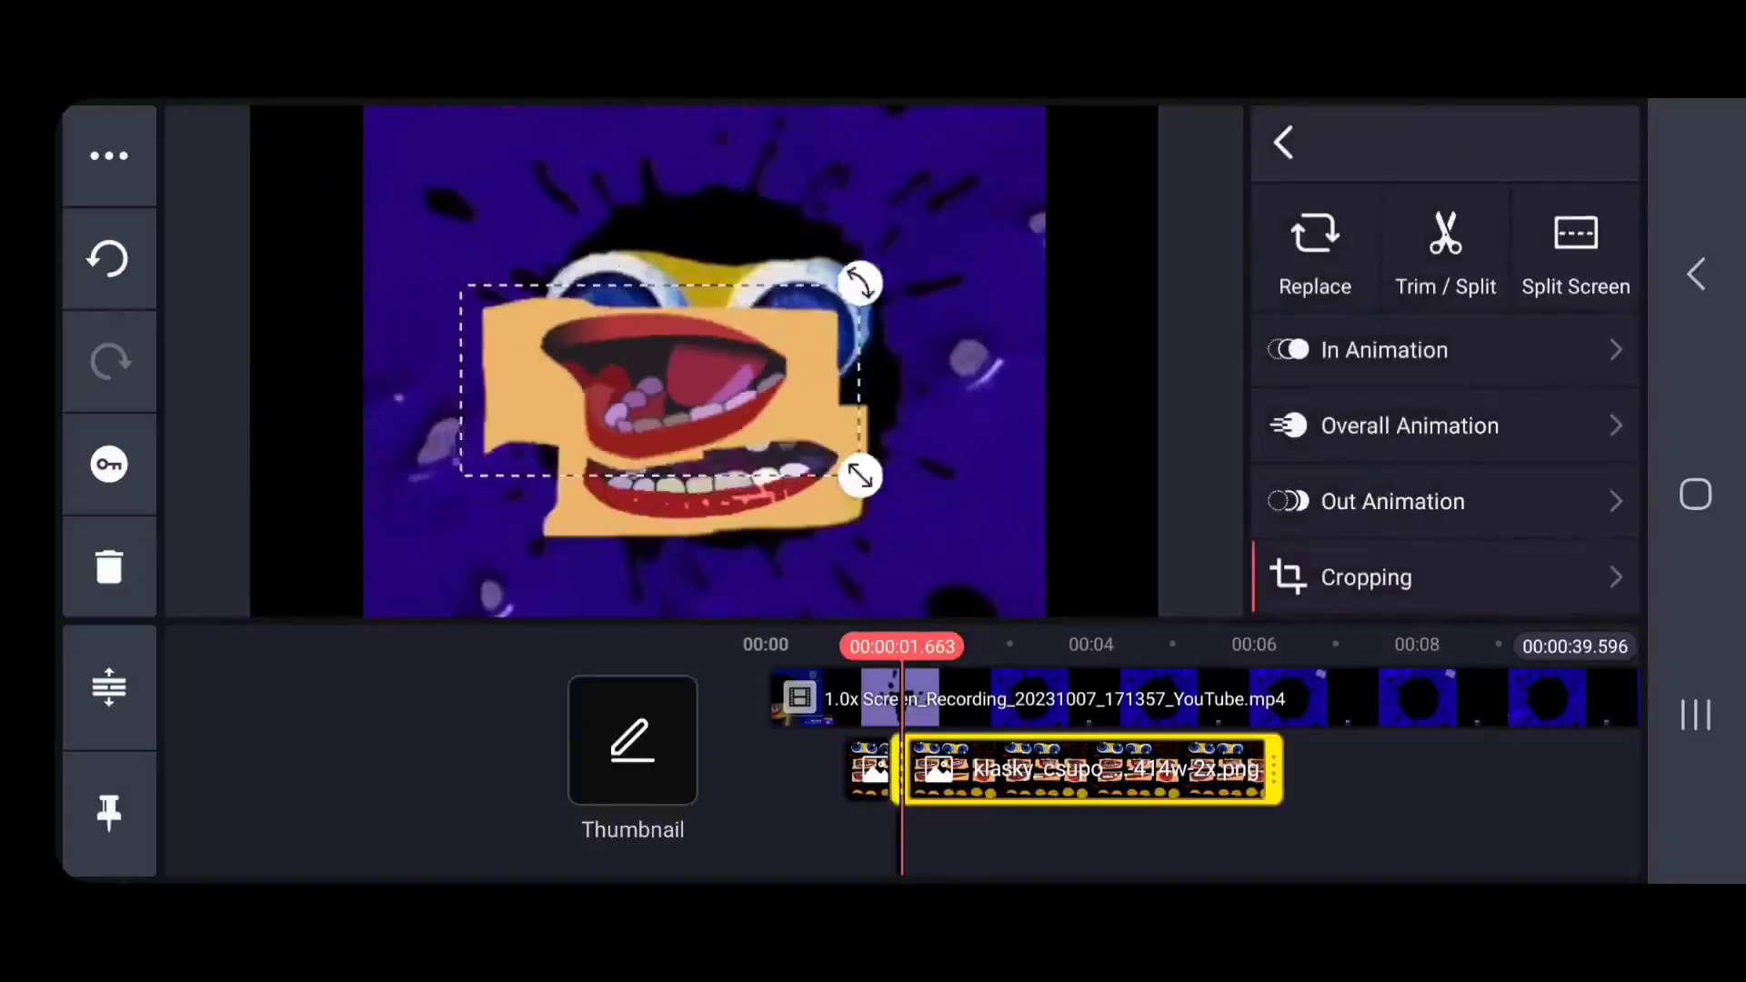
pyautogui.moveTo(670, 369); pyautogui.dragTo(704, 470)
pyautogui.moveTo(1091, 700); pyautogui.dragTo(1098, 700)
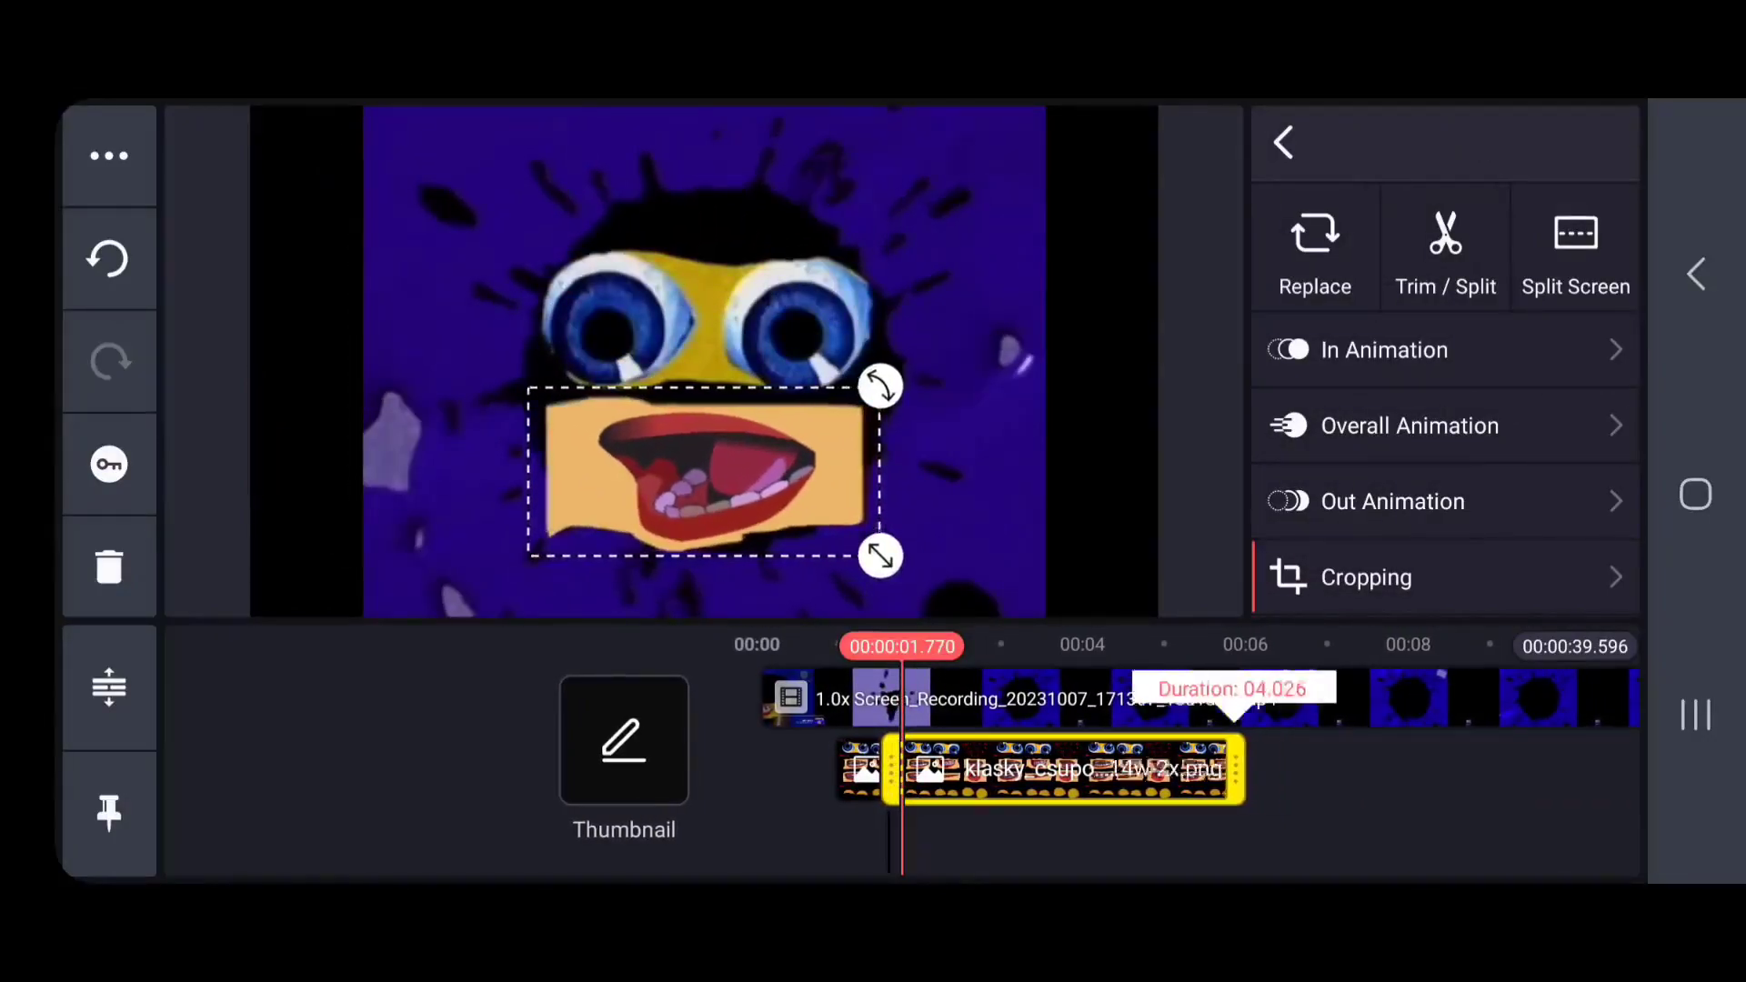
pyautogui.click(1283, 143)
# Add one more parts-sheet layer from the Download folder, cropped to a single mouth.
pyautogui.click(1442, 252)
pyautogui.click(1258, 426)
pyautogui.click(293, 277)
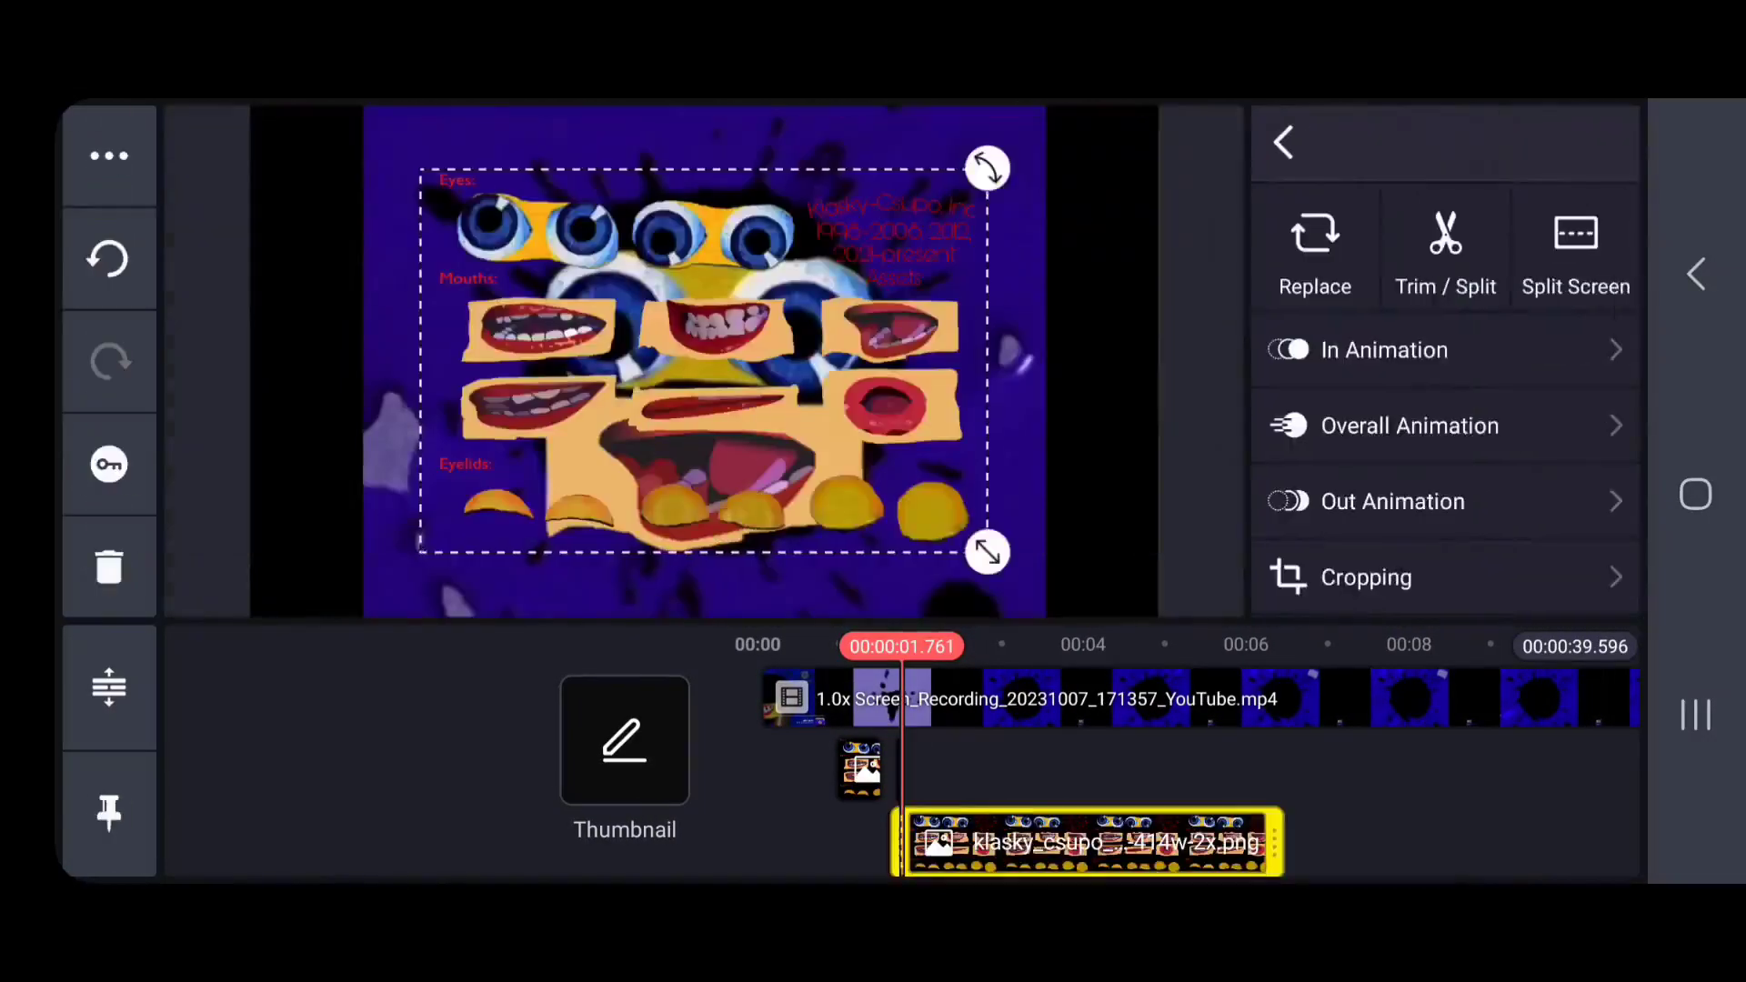
pyautogui.click(1364, 576)
pyautogui.moveTo(643, 300); pyautogui.dragTo(701, 382)
pyautogui.click(1283, 143)
pyautogui.moveTo(1091, 700); pyautogui.dragTo(1081, 700)
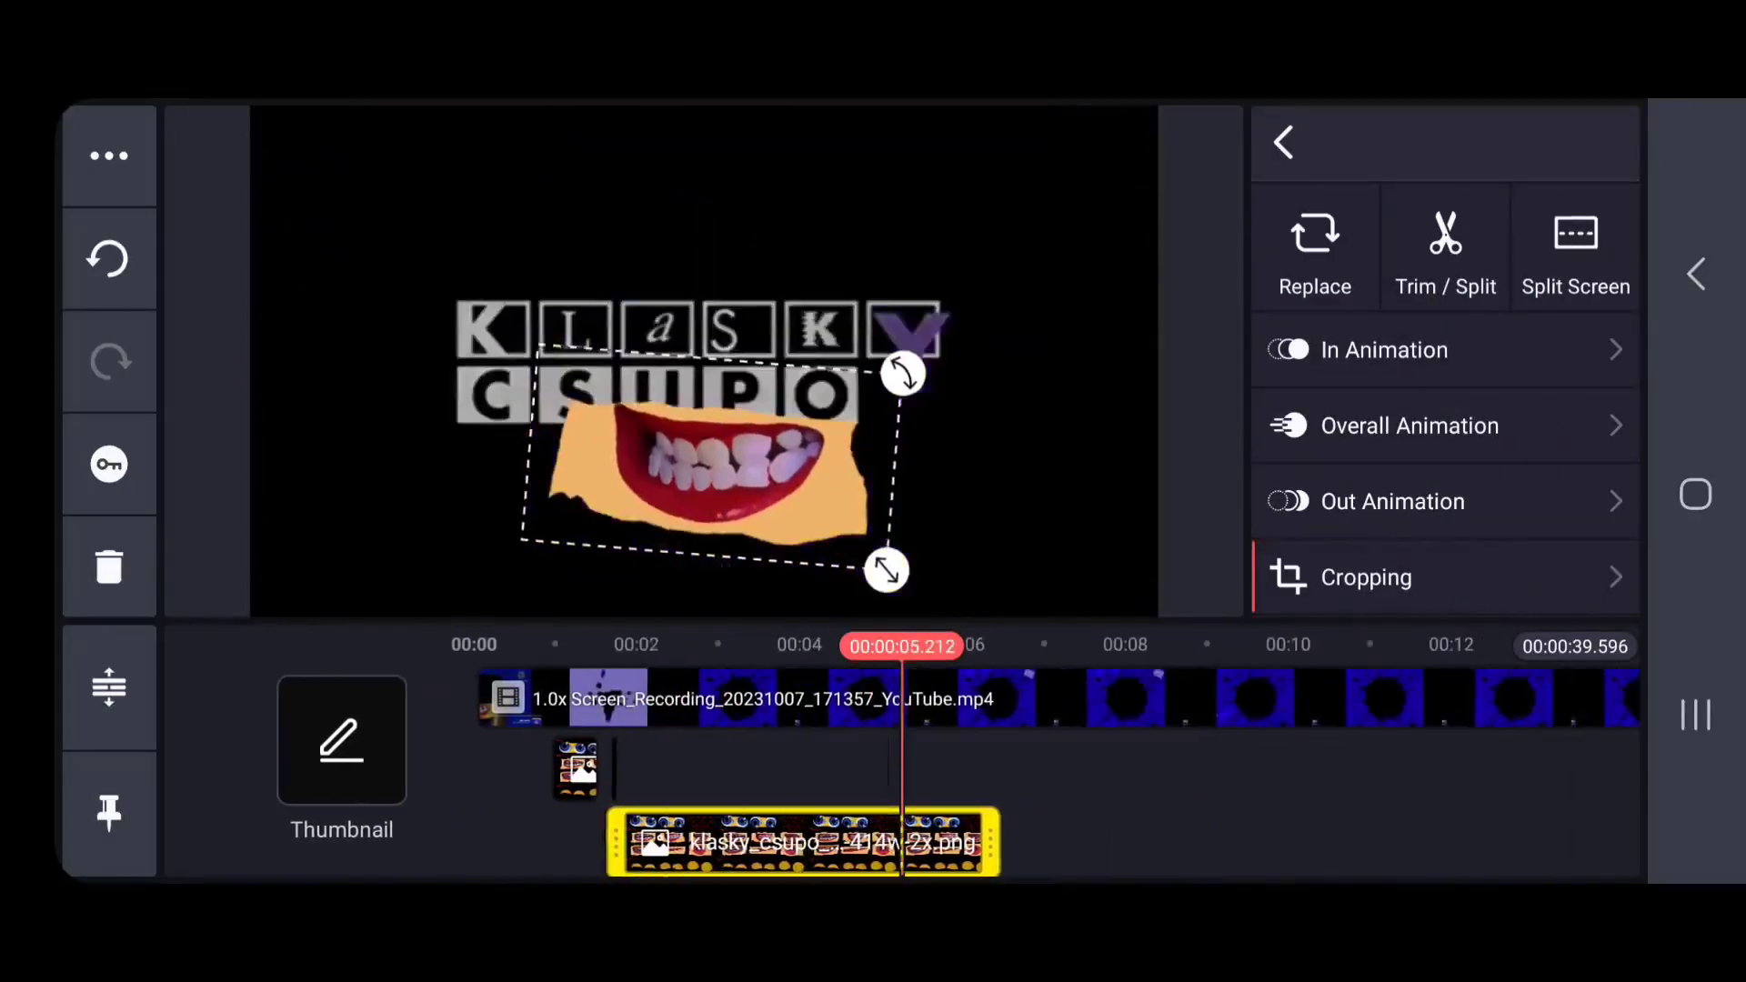
pyautogui.click(1315, 246)
# Add the mouth parts sheet as a layer cropped to one mouth.
pyautogui.click(1266, 450)
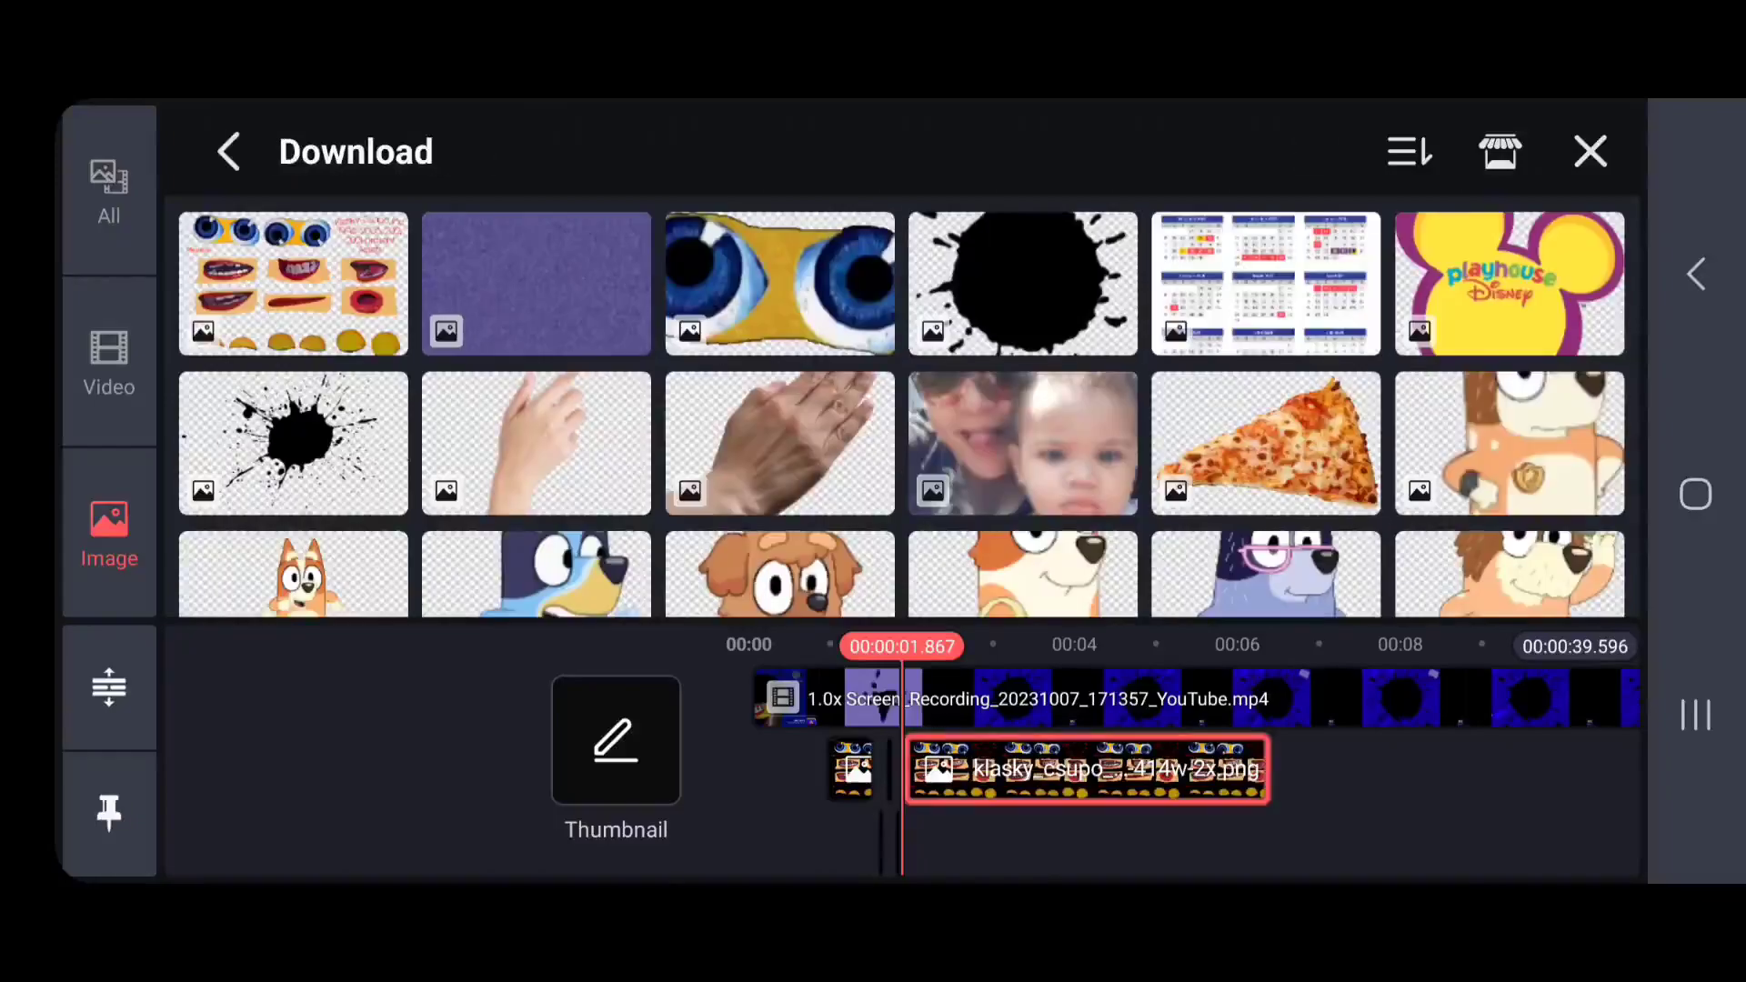
pyautogui.click(292, 273)
pyautogui.click(1364, 575)
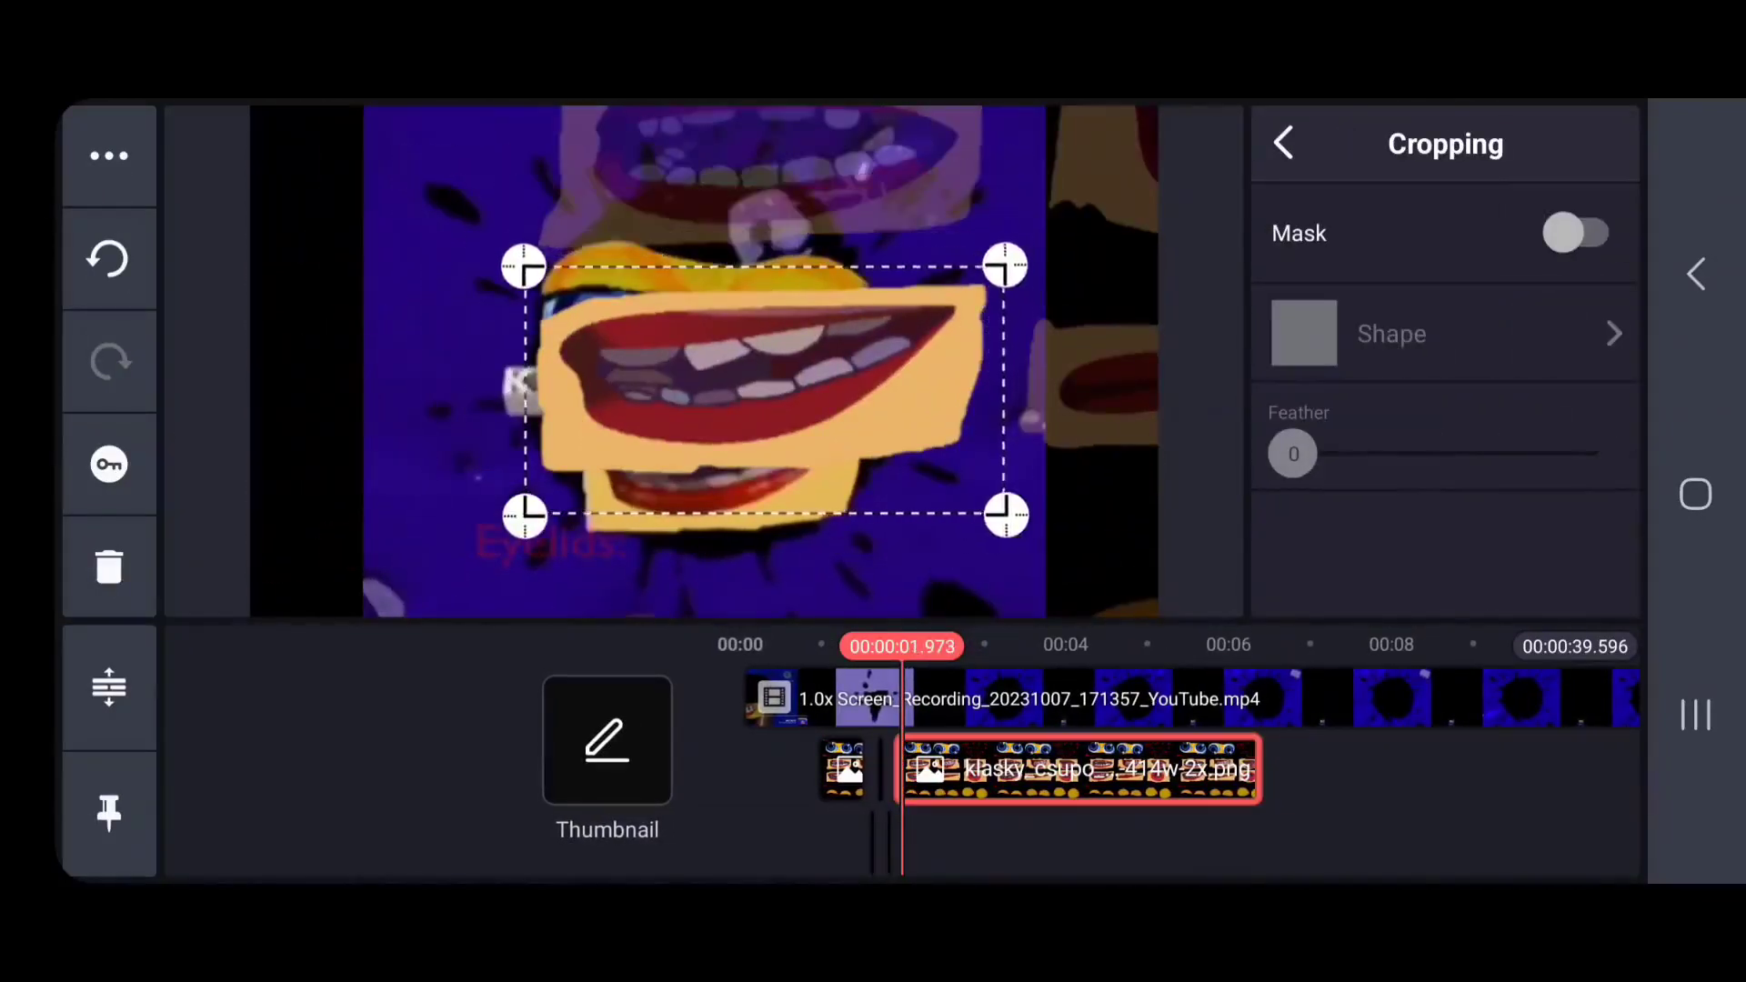
pyautogui.click(1283, 143)
# Add a parts-sheet layer cropped to the flat closed mouth and trim it brief.
pyautogui.click(1315, 246)
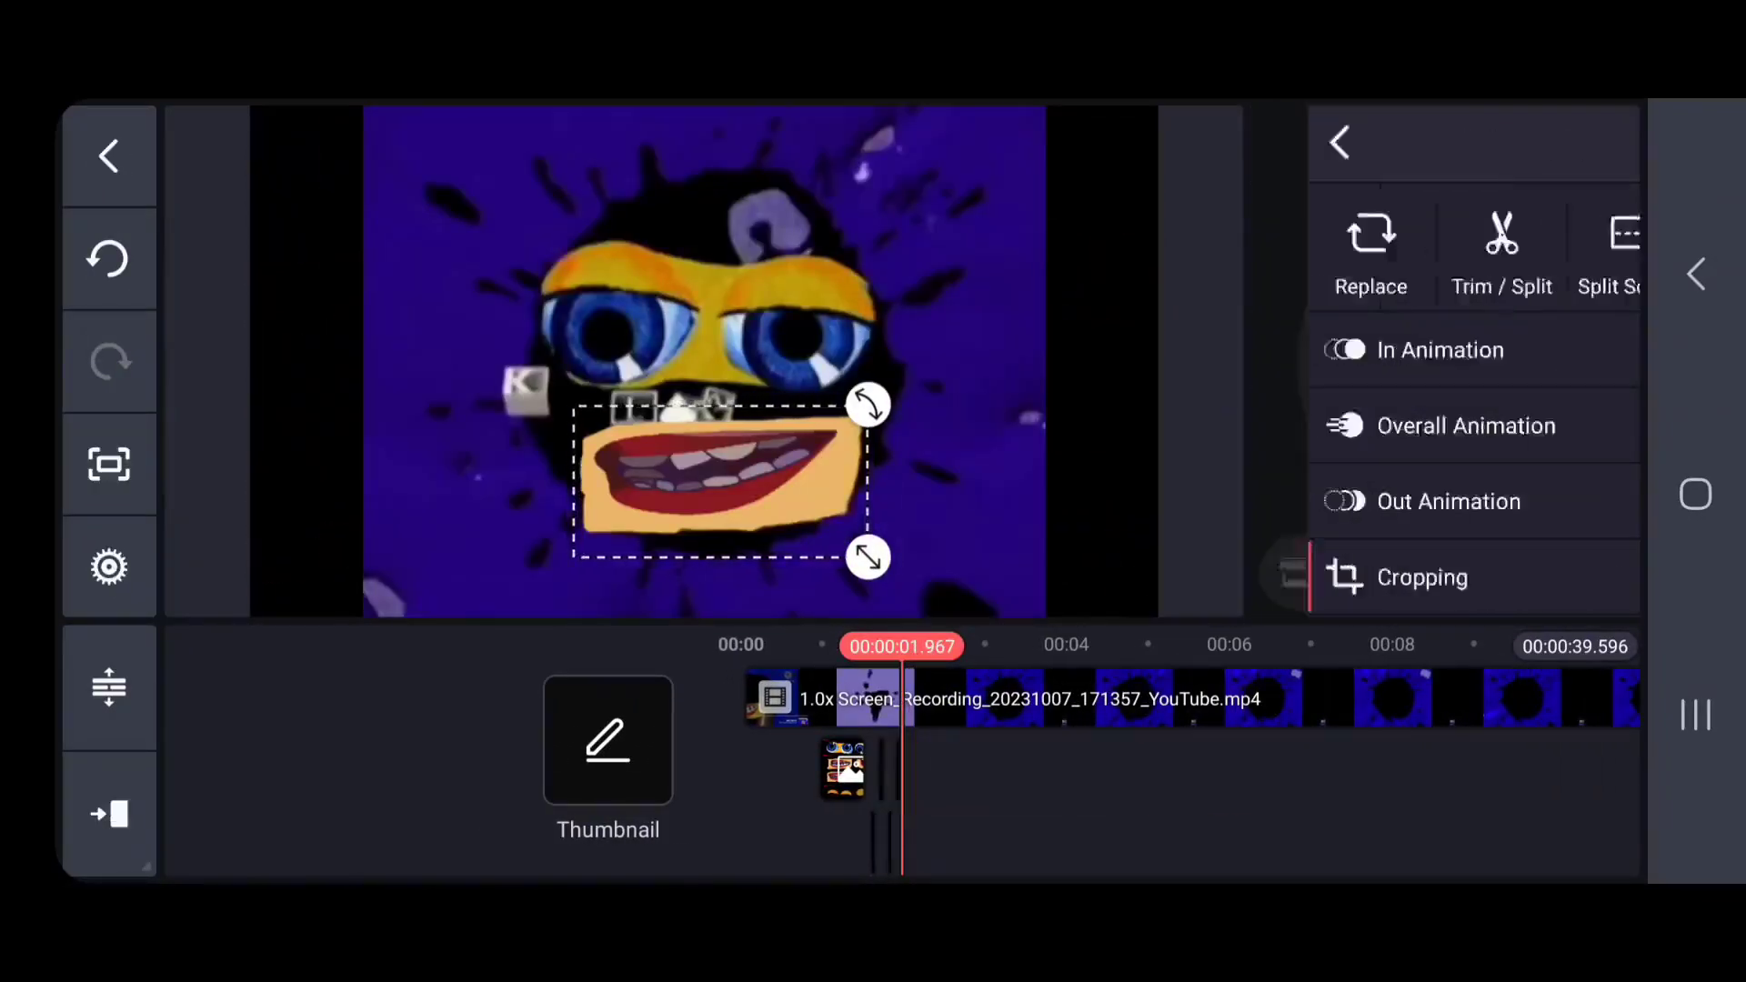
pyautogui.click(527, 487)
pyautogui.click(1391, 578)
pyautogui.moveTo(421, 165); pyautogui.dragTo(427, 278)
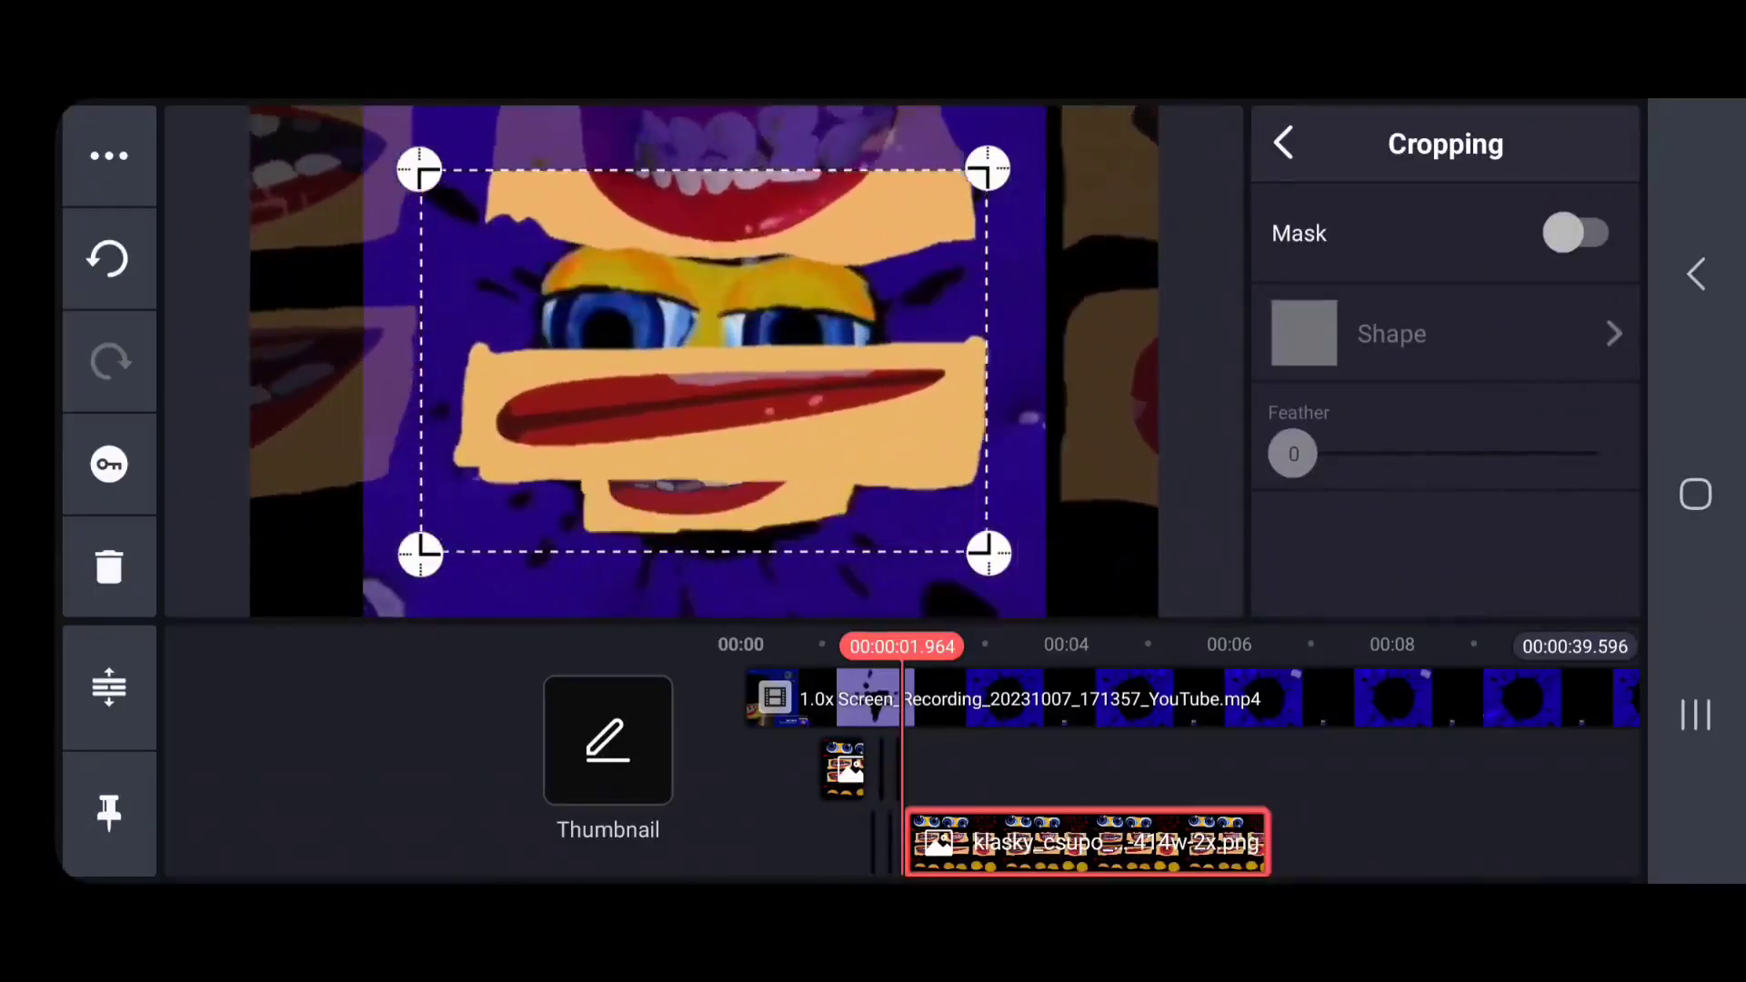
pyautogui.click(1310, 143)
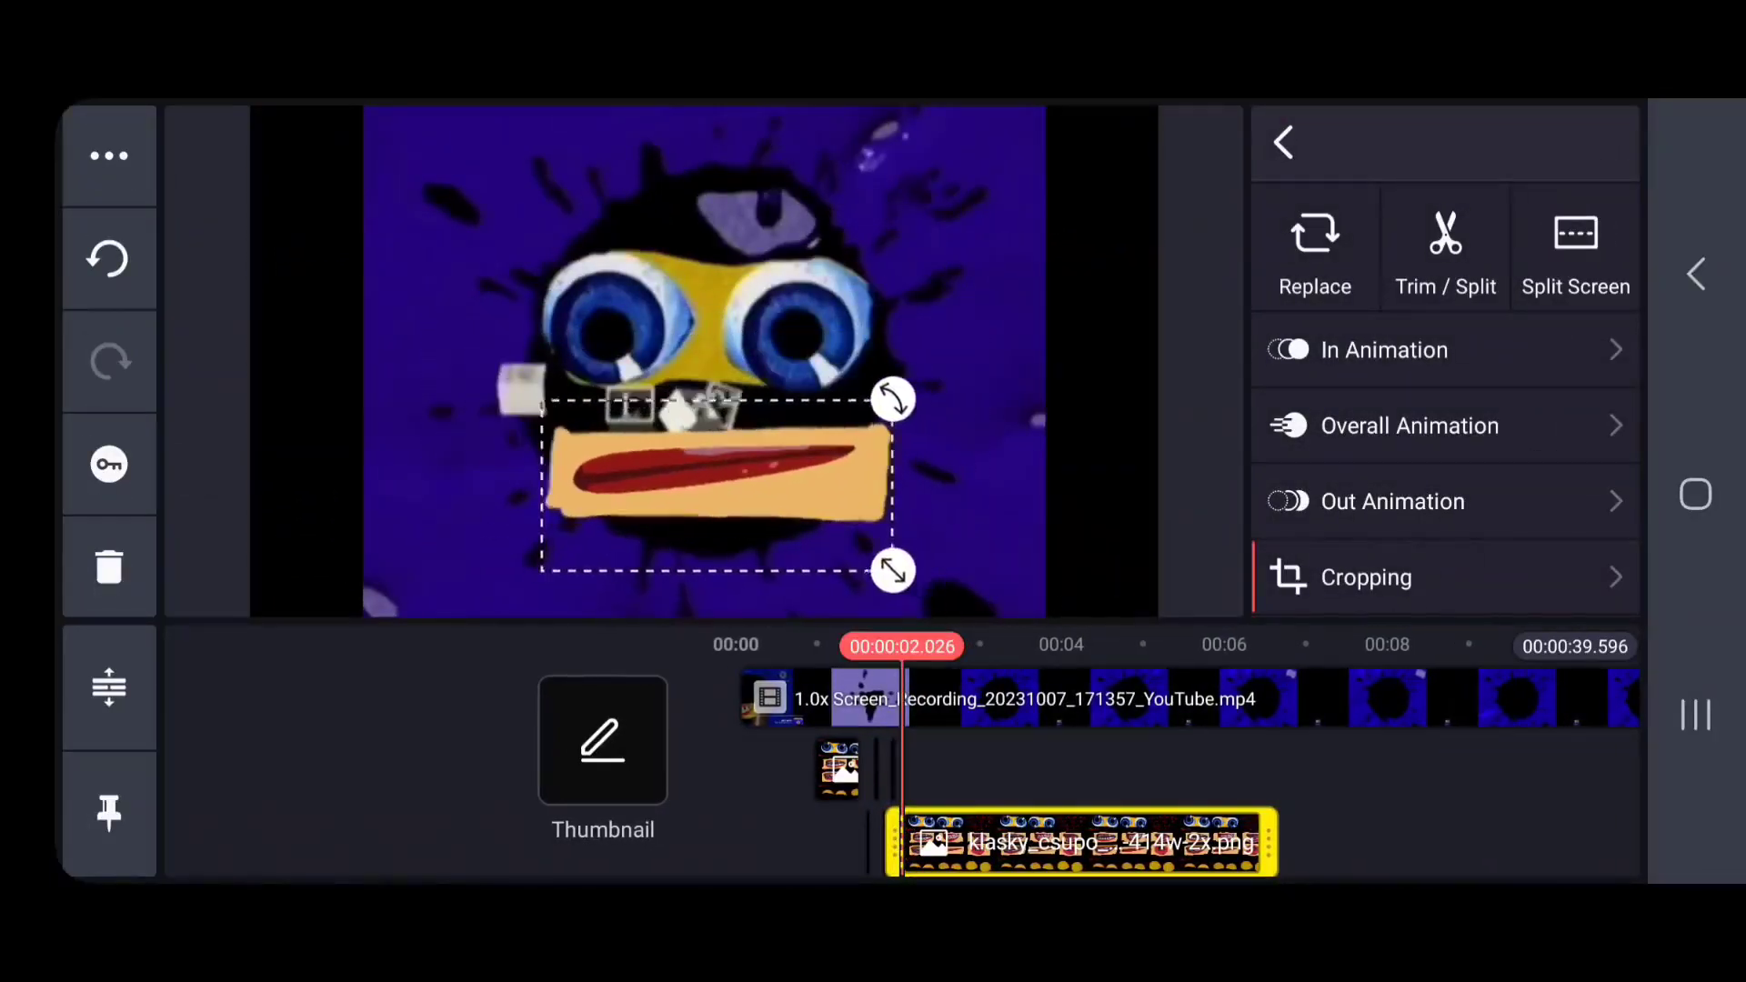
pyautogui.moveTo(1273, 841); pyautogui.dragTo(921, 841)
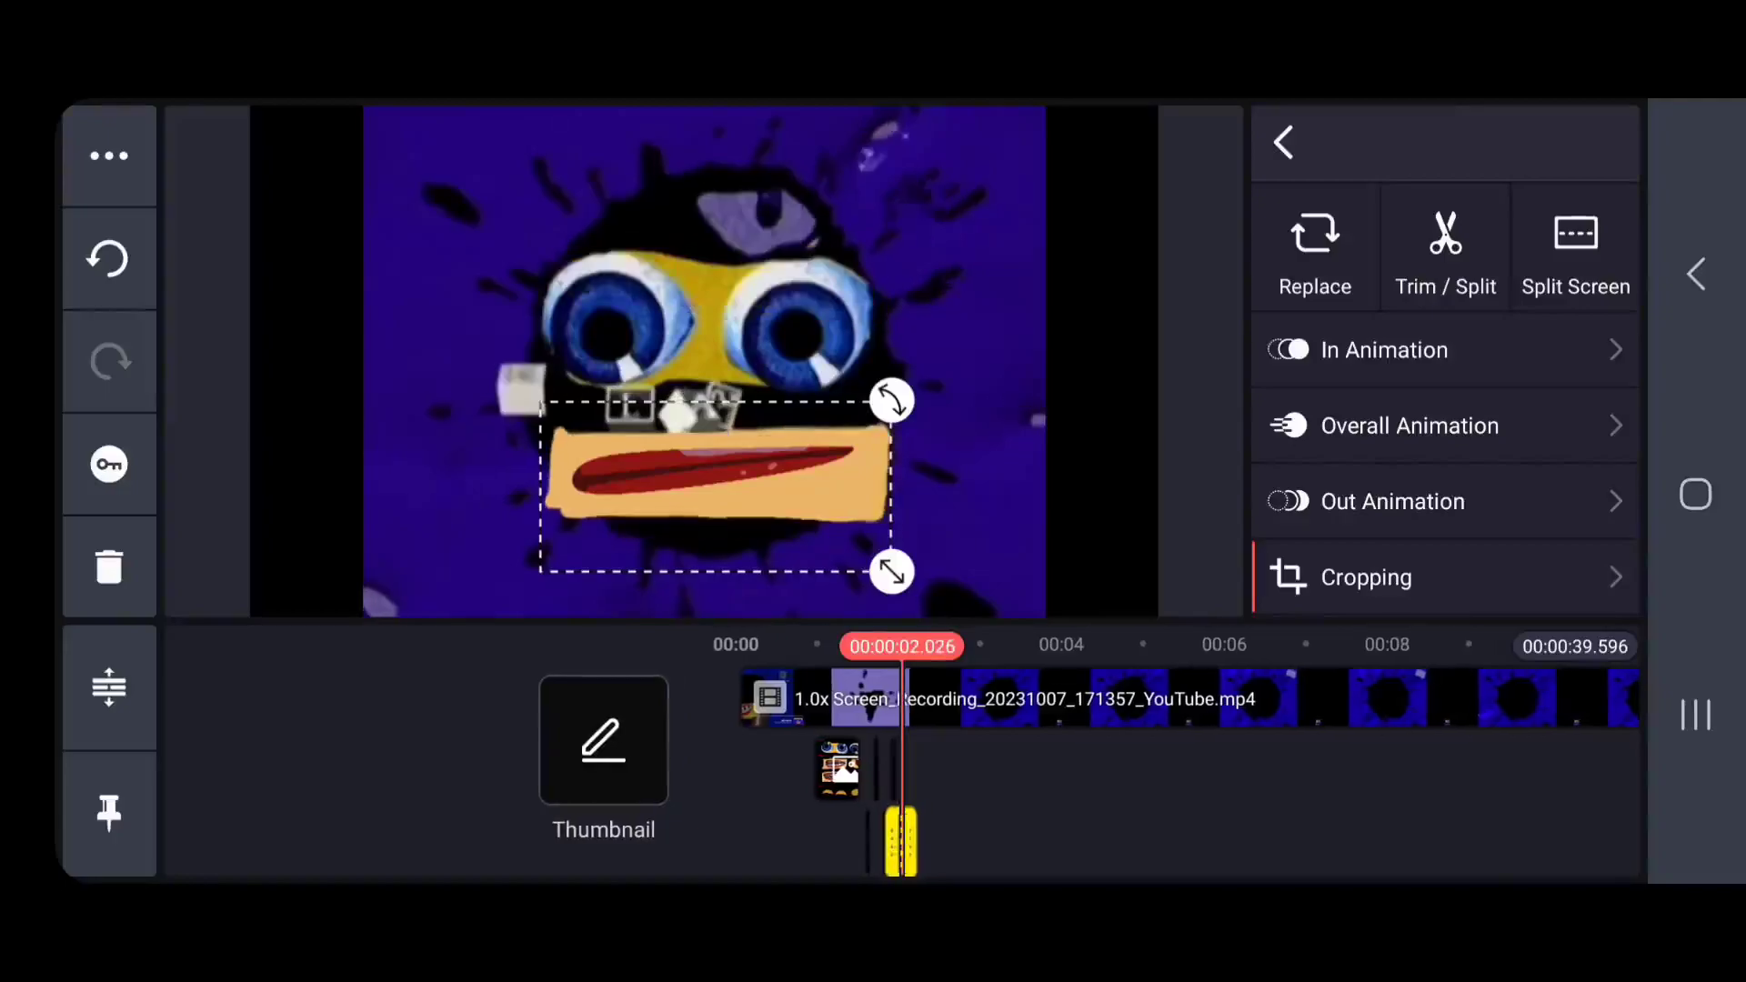
# Replace the layer's image with the parts sheet cropped to the grinning mouth.
pyautogui.click(1314, 245)
pyautogui.click(1267, 448)
pyautogui.click(292, 281)
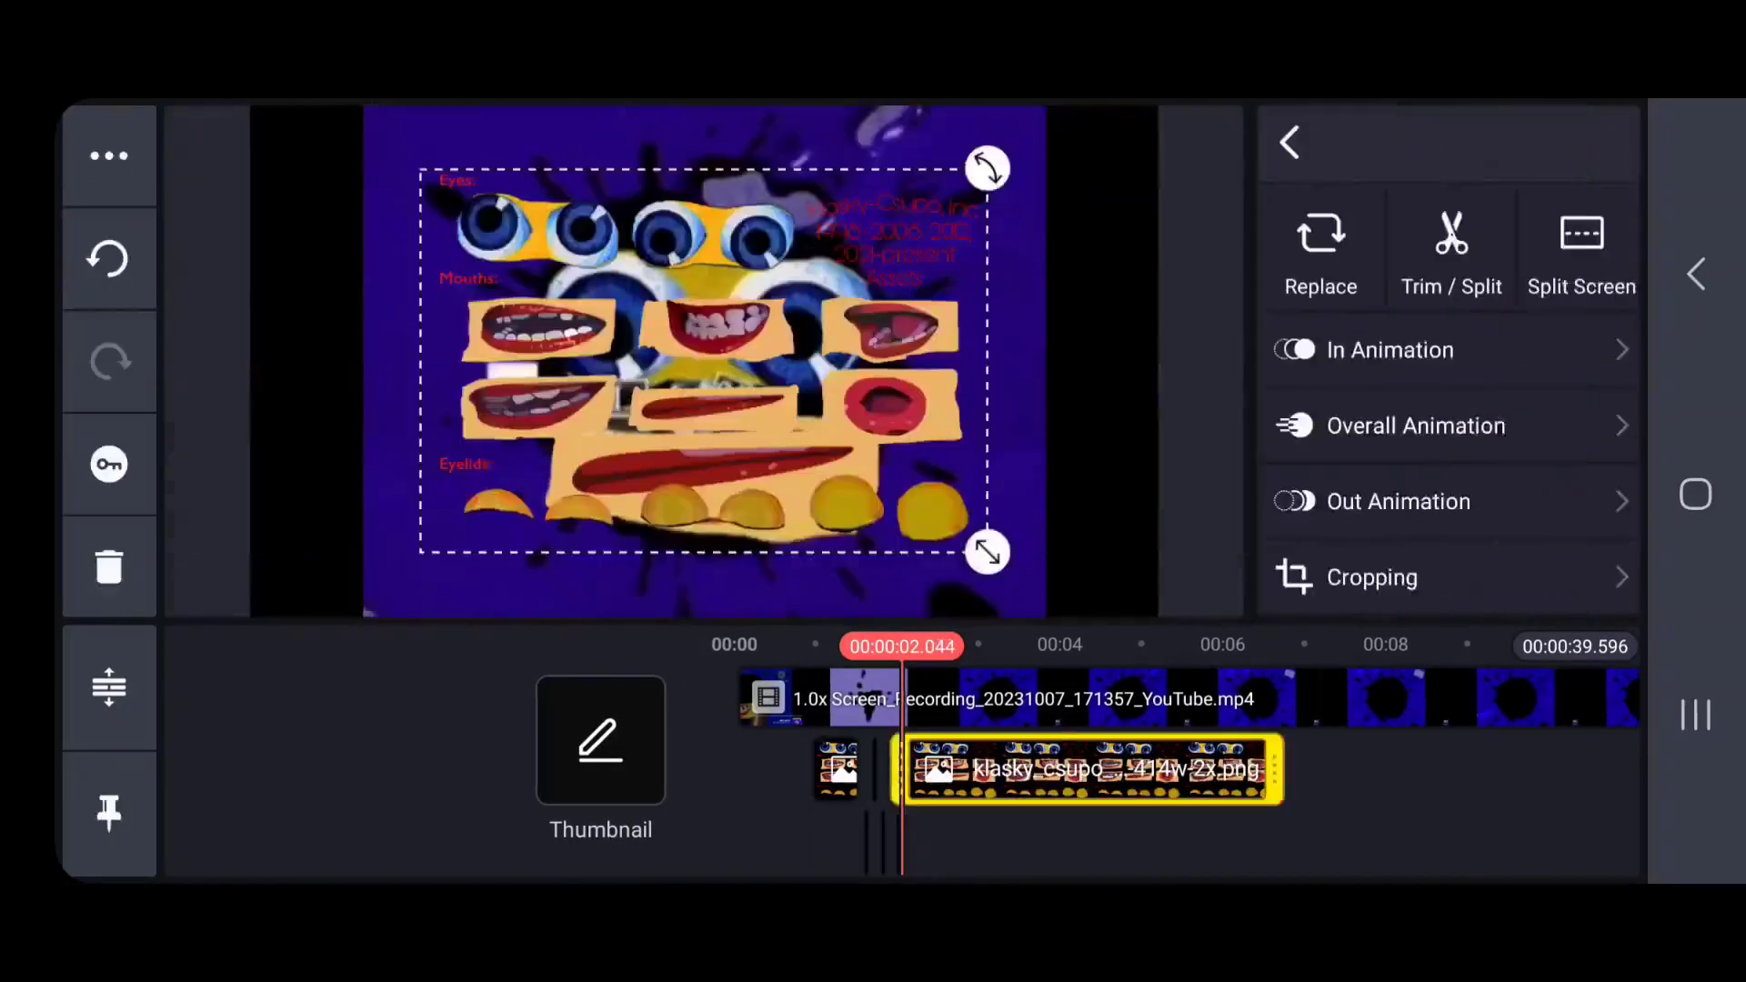
pyautogui.click(1366, 577)
pyautogui.click(1283, 143)
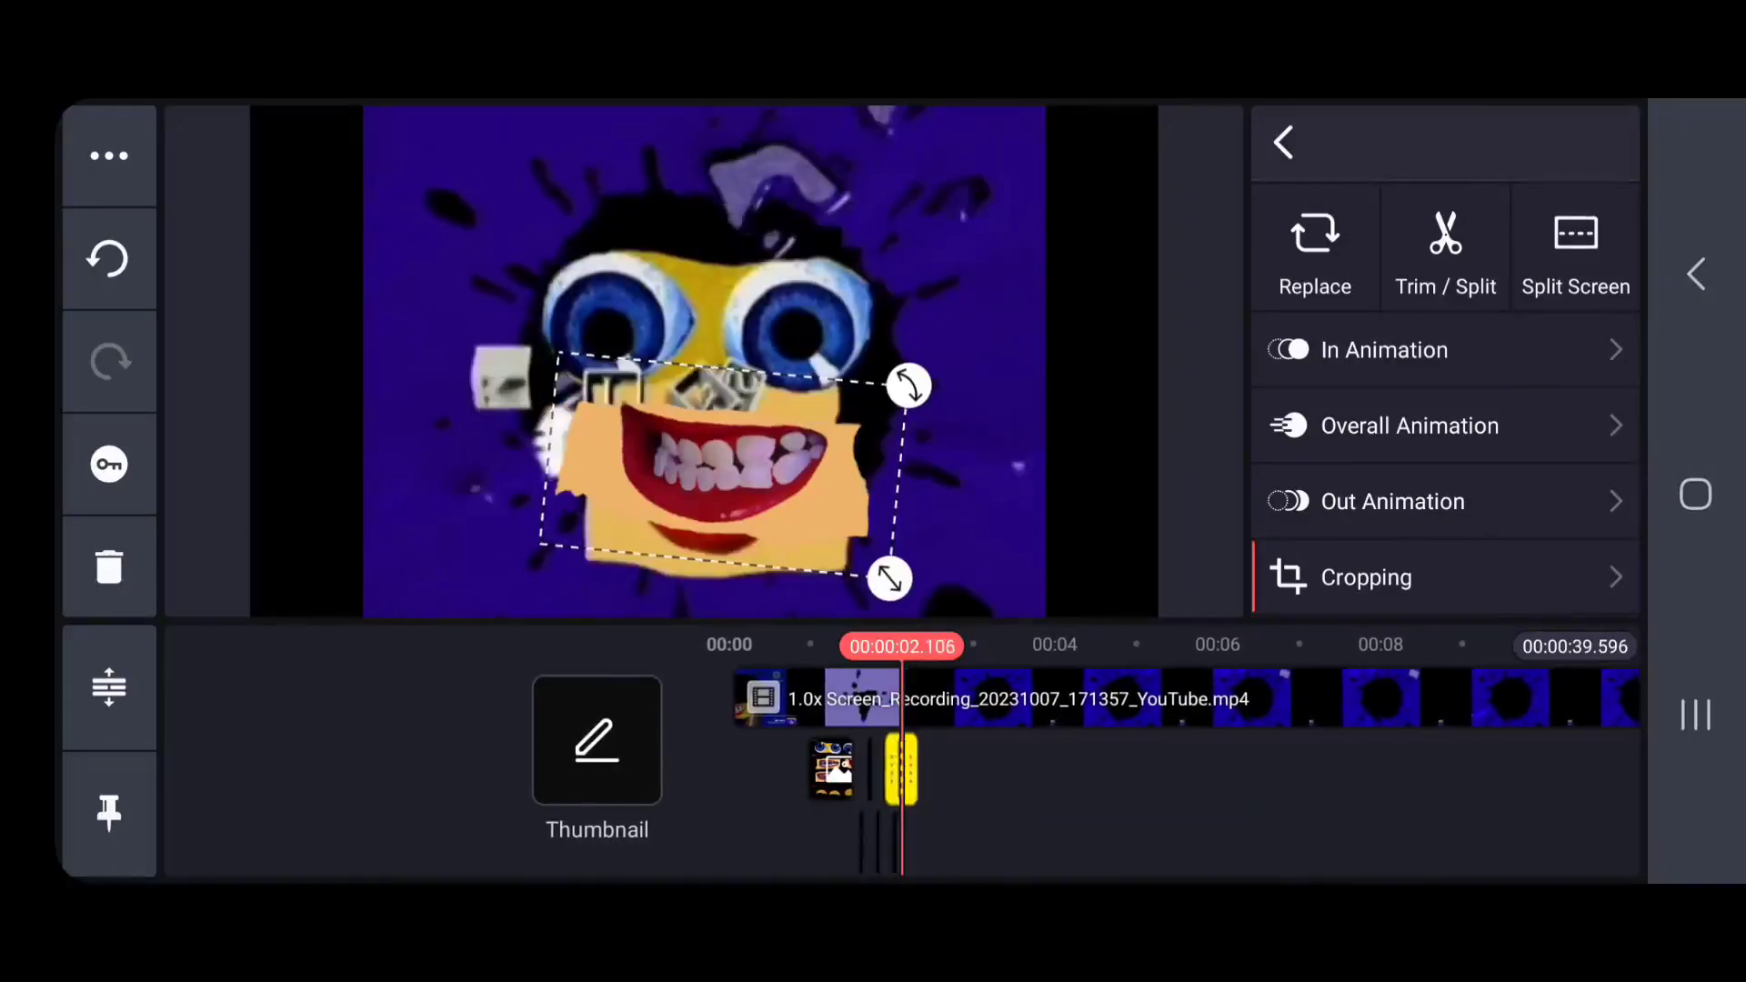
pyautogui.click(1283, 142)
# Add a parts-sheet layer cropped to the round O mouth and trim it brief.
pyautogui.click(1345, 358)
pyautogui.click(1442, 257)
pyautogui.click(292, 281)
pyautogui.click(1366, 577)
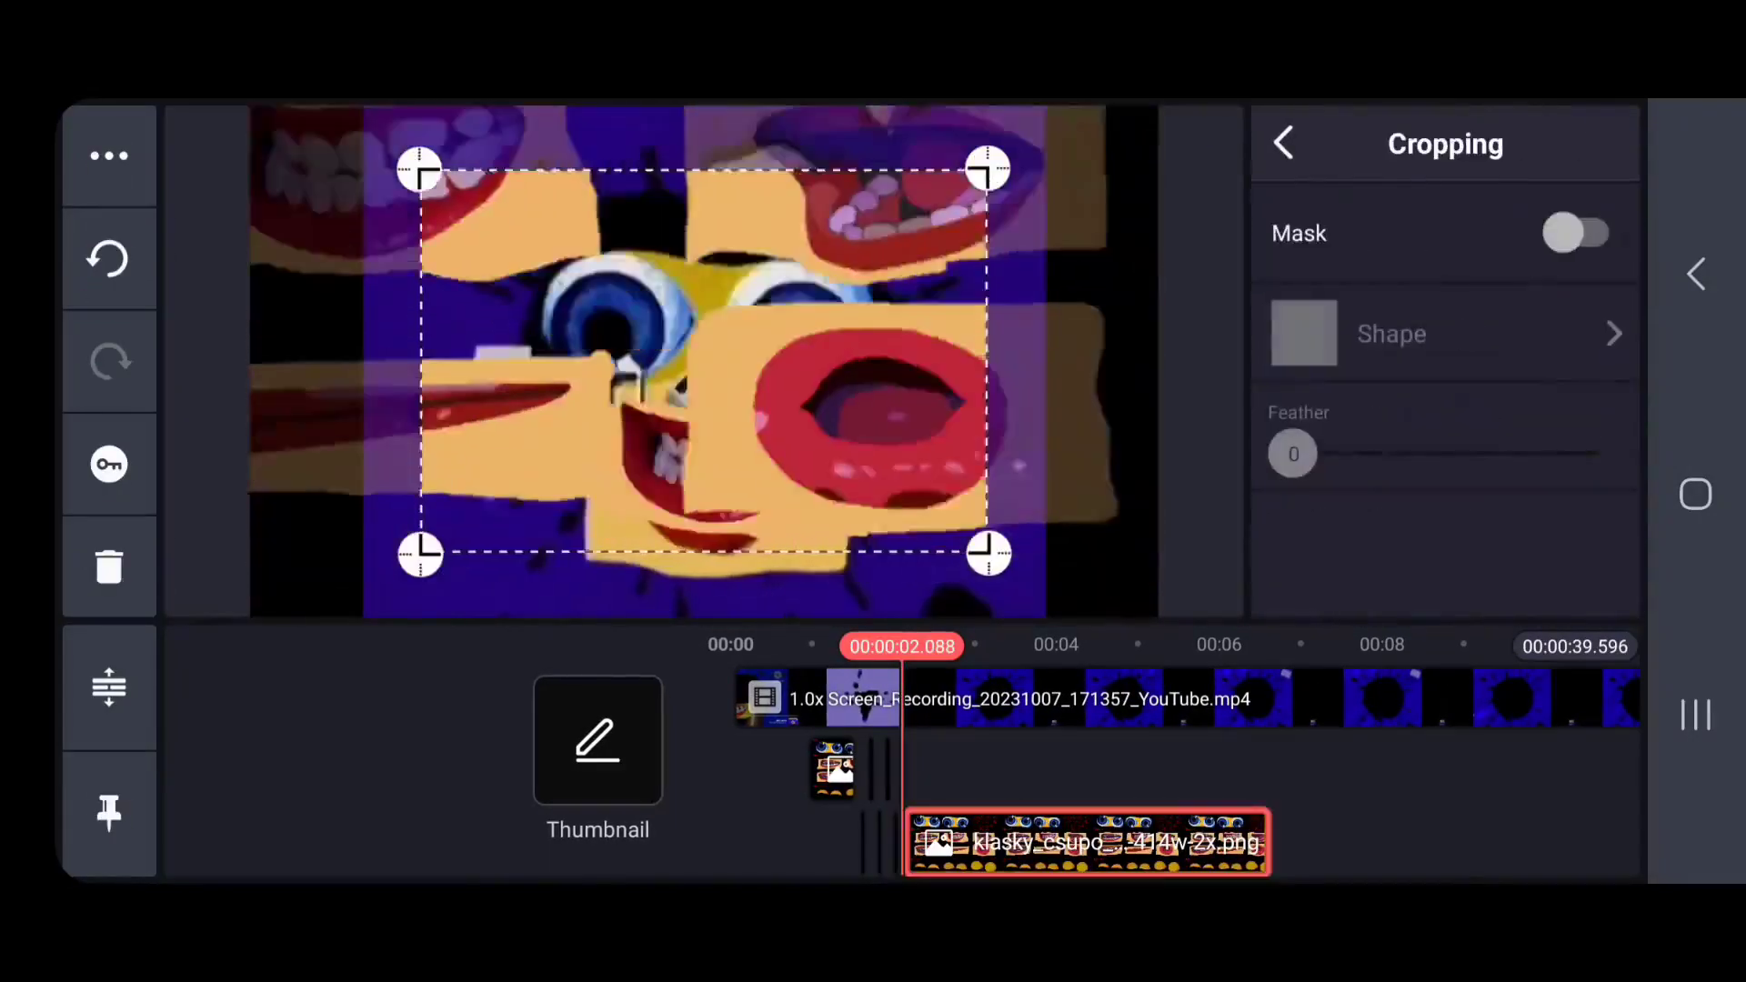
pyautogui.click(1283, 142)
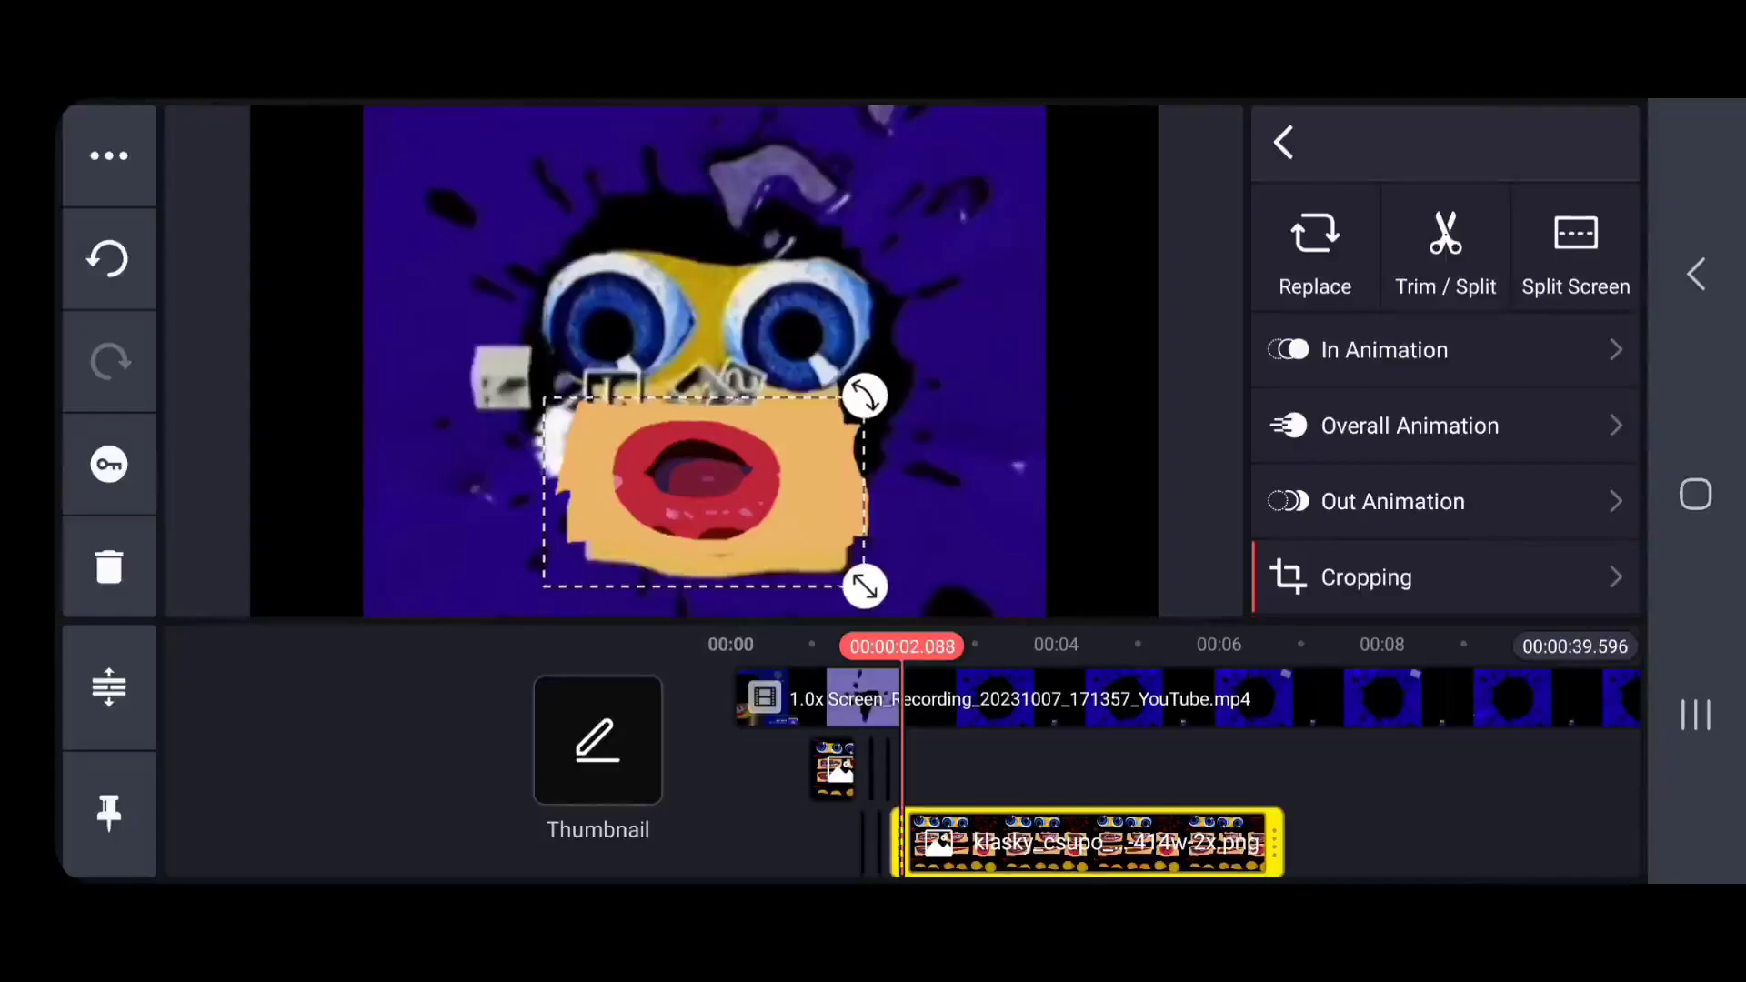
pyautogui.moveTo(1275, 842); pyautogui.dragTo(918, 842)
# Add the mouths sheet as a layer cropped to a closed mouth, shortened to a brief flash.
pyautogui.click(1283, 142)
pyautogui.click(1341, 363)
pyautogui.click(1273, 219)
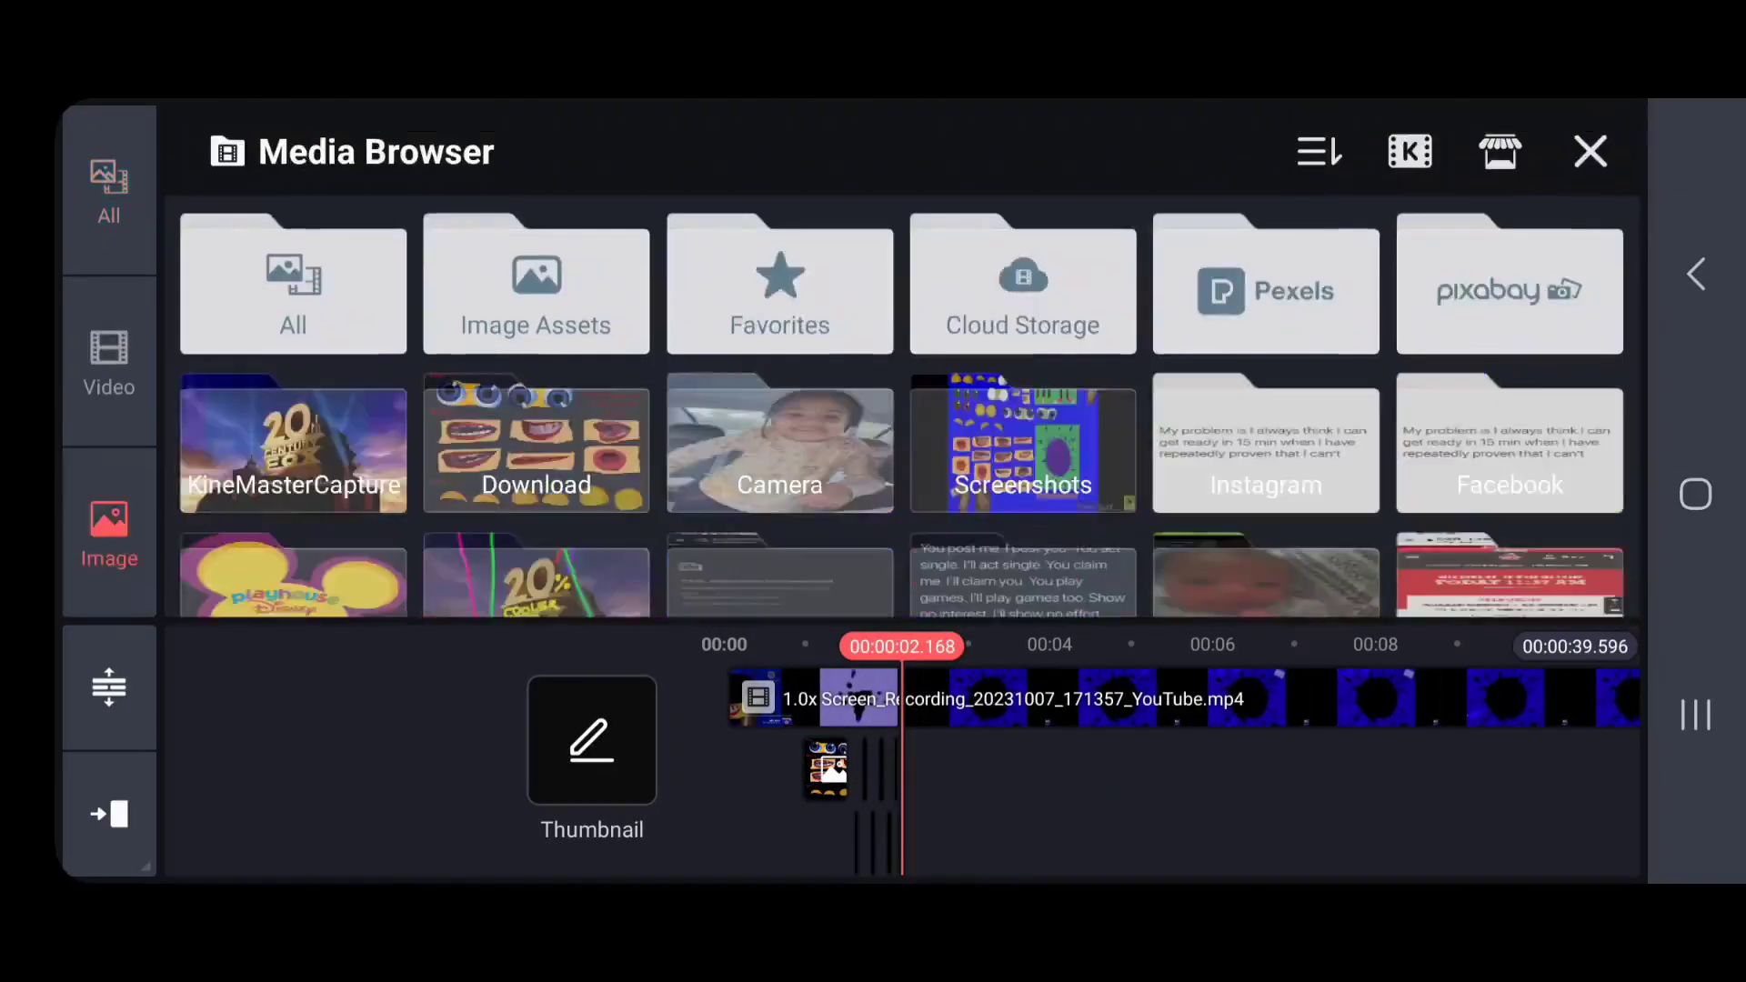
pyautogui.click(292, 281)
pyautogui.click(1364, 577)
pyautogui.moveTo(701, 400); pyautogui.dragTo(701, 300)
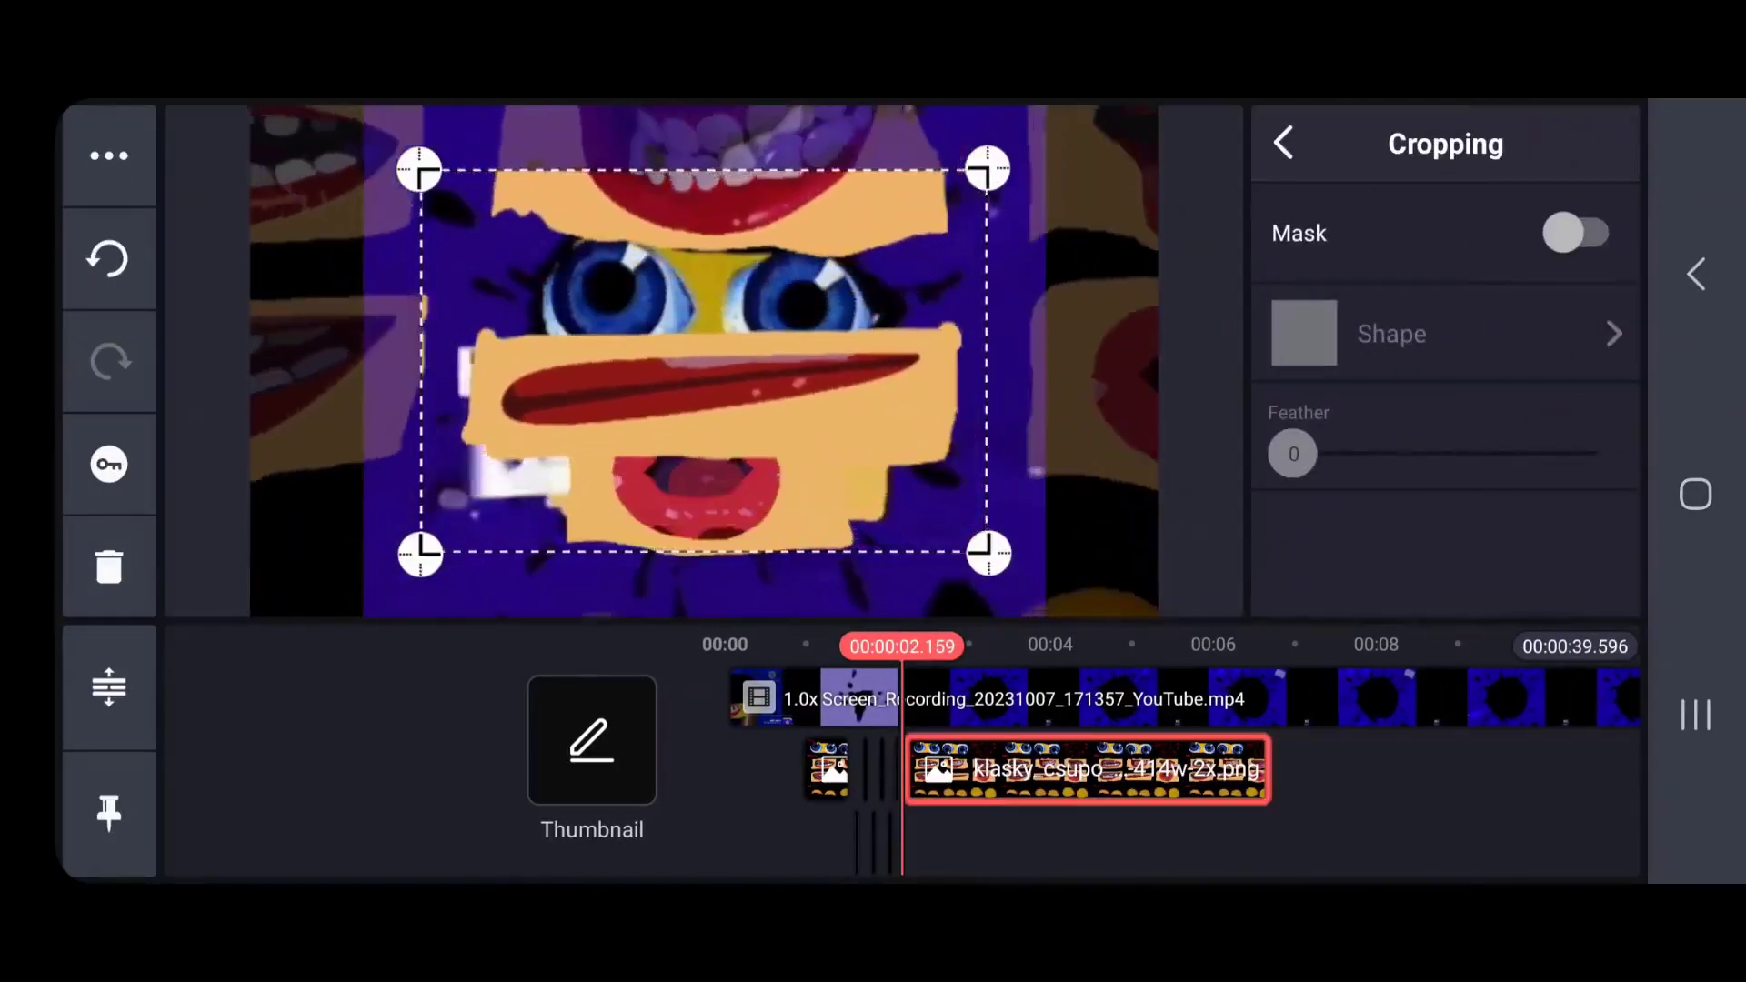
pyautogui.click(1283, 143)
pyautogui.moveTo(1275, 769); pyautogui.dragTo(918, 770)
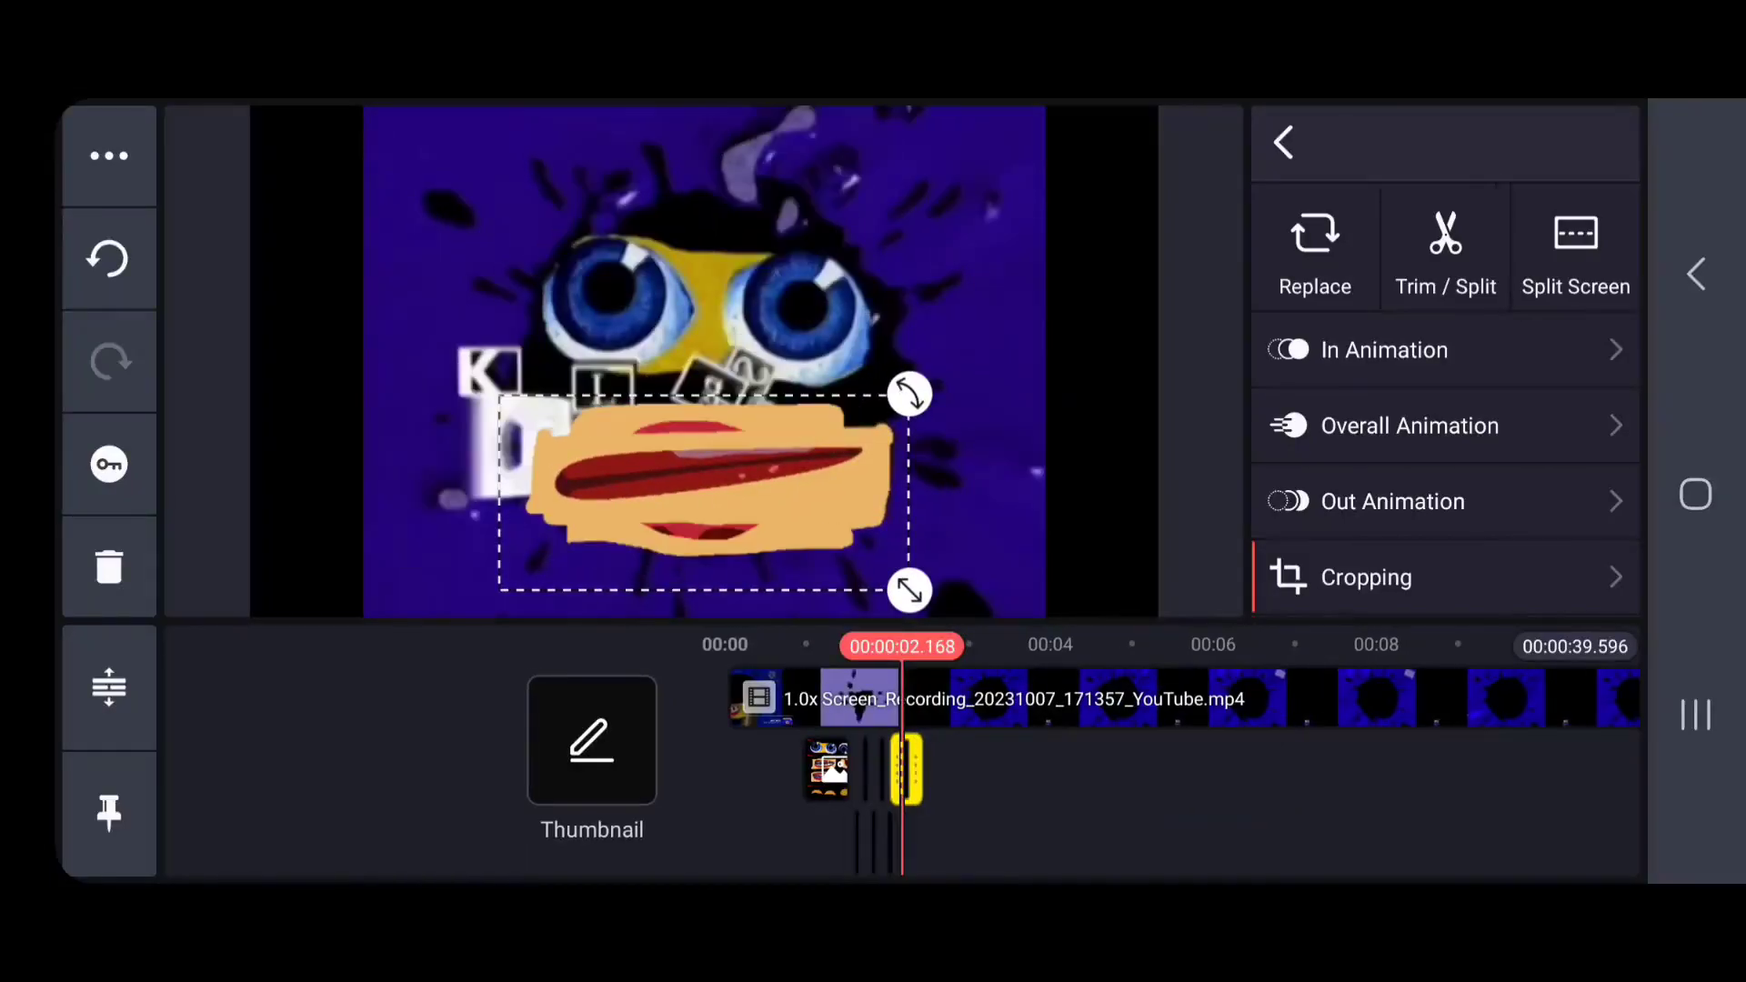
# Add another mouths-sheet layer cropped to the open tongue mouth, shortened to a sliver.
pyautogui.click(1283, 143)
pyautogui.click(1340, 351)
pyautogui.click(1273, 218)
pyautogui.click(1267, 428)
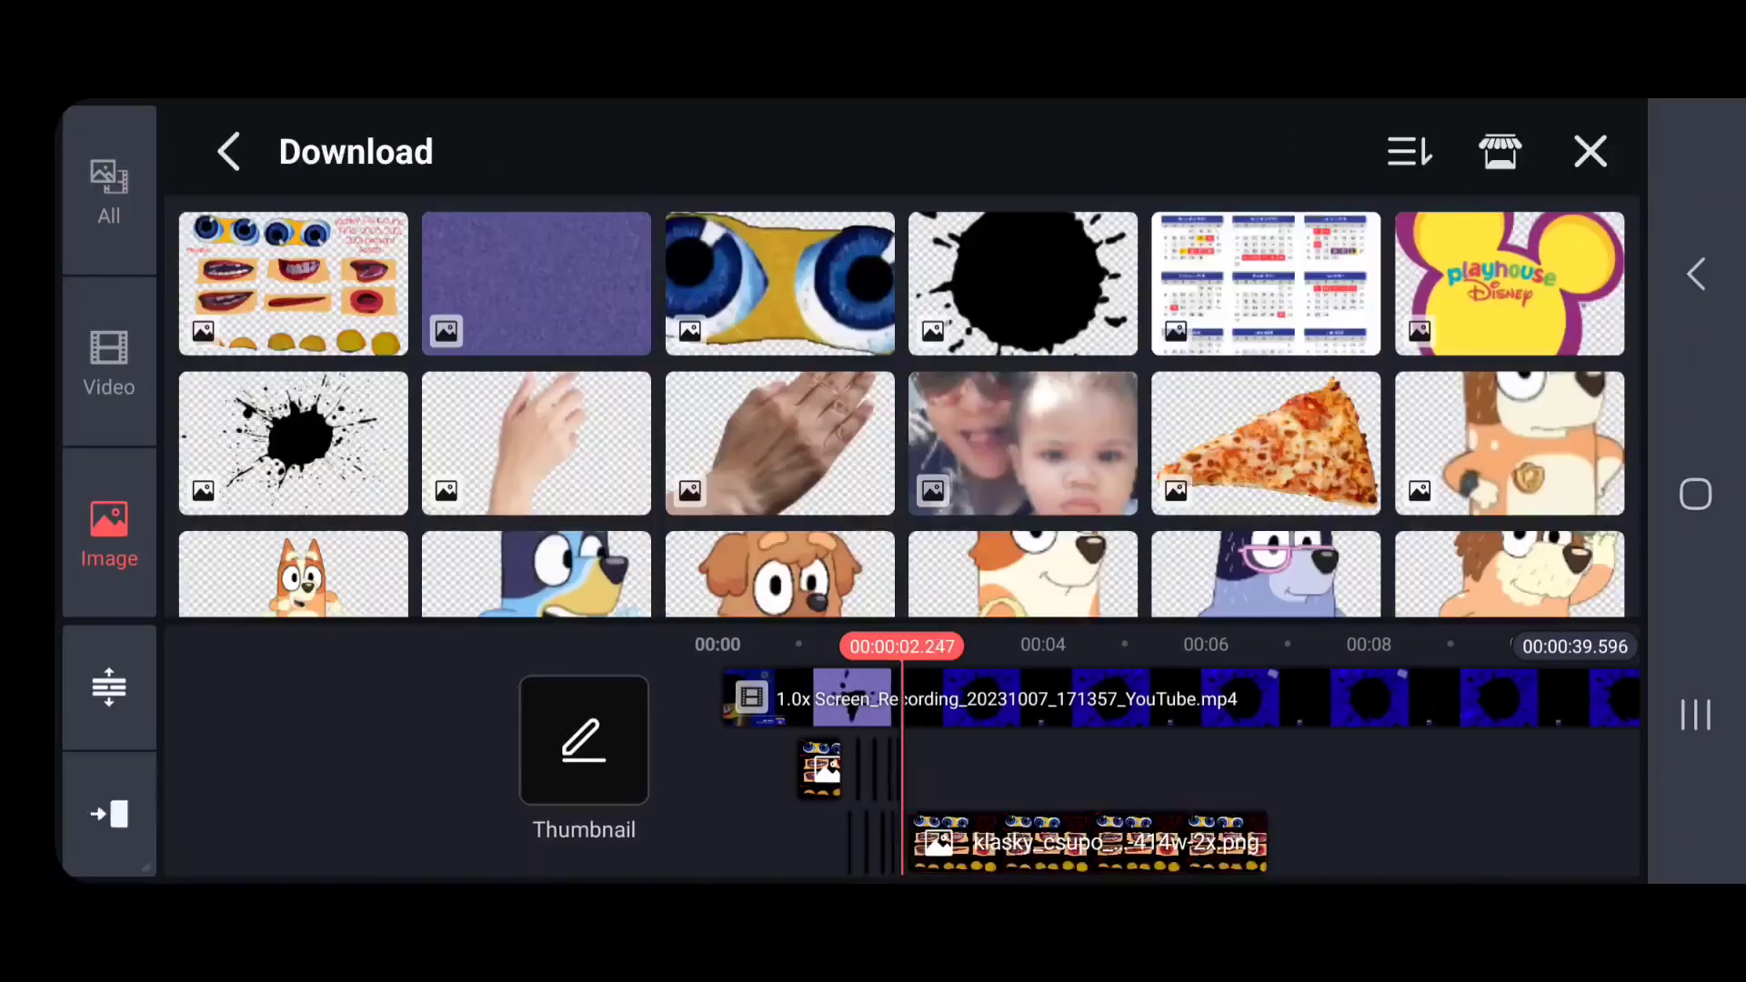
pyautogui.click(292, 273)
pyautogui.click(1364, 577)
pyautogui.moveTo(420, 552)
pyautogui.mouseDown()
pyautogui.moveTo(440, 507)
pyautogui.moveTo(462, 519)
pyautogui.mouseUp()
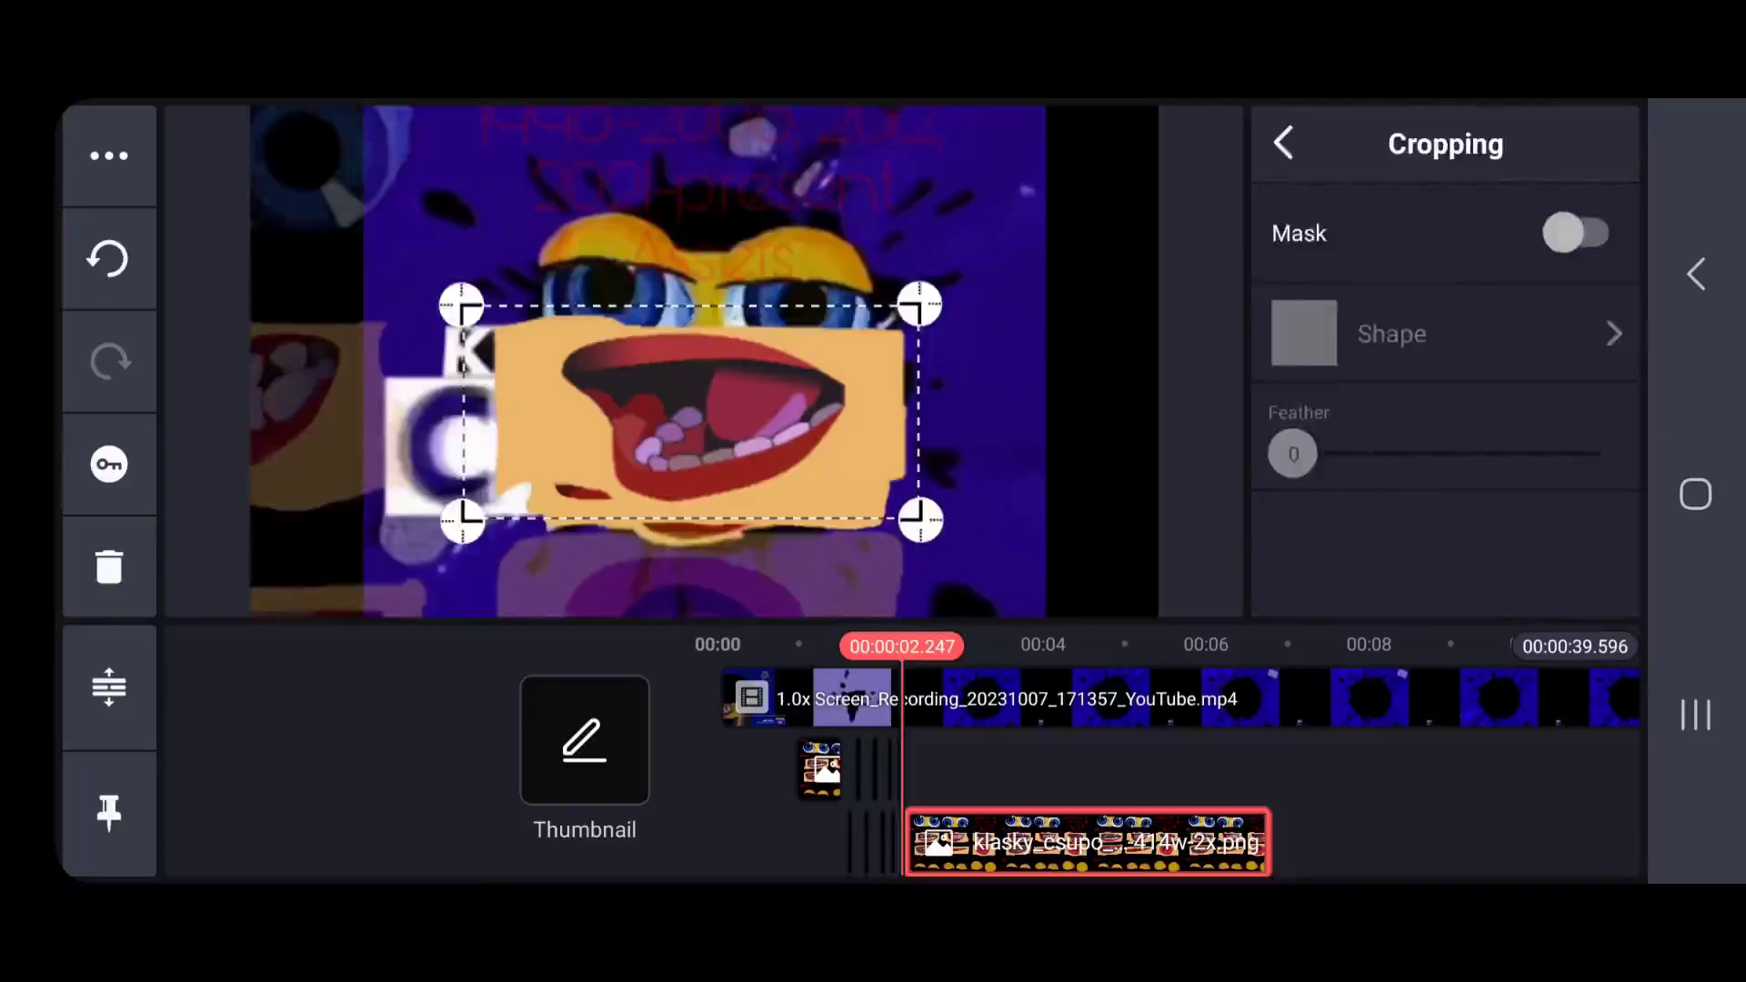
pyautogui.click(1283, 143)
pyautogui.moveTo(1276, 842)
pyautogui.mouseDown()
pyautogui.moveTo(896, 842)
pyautogui.moveTo(919, 842)
pyautogui.mouseUp()
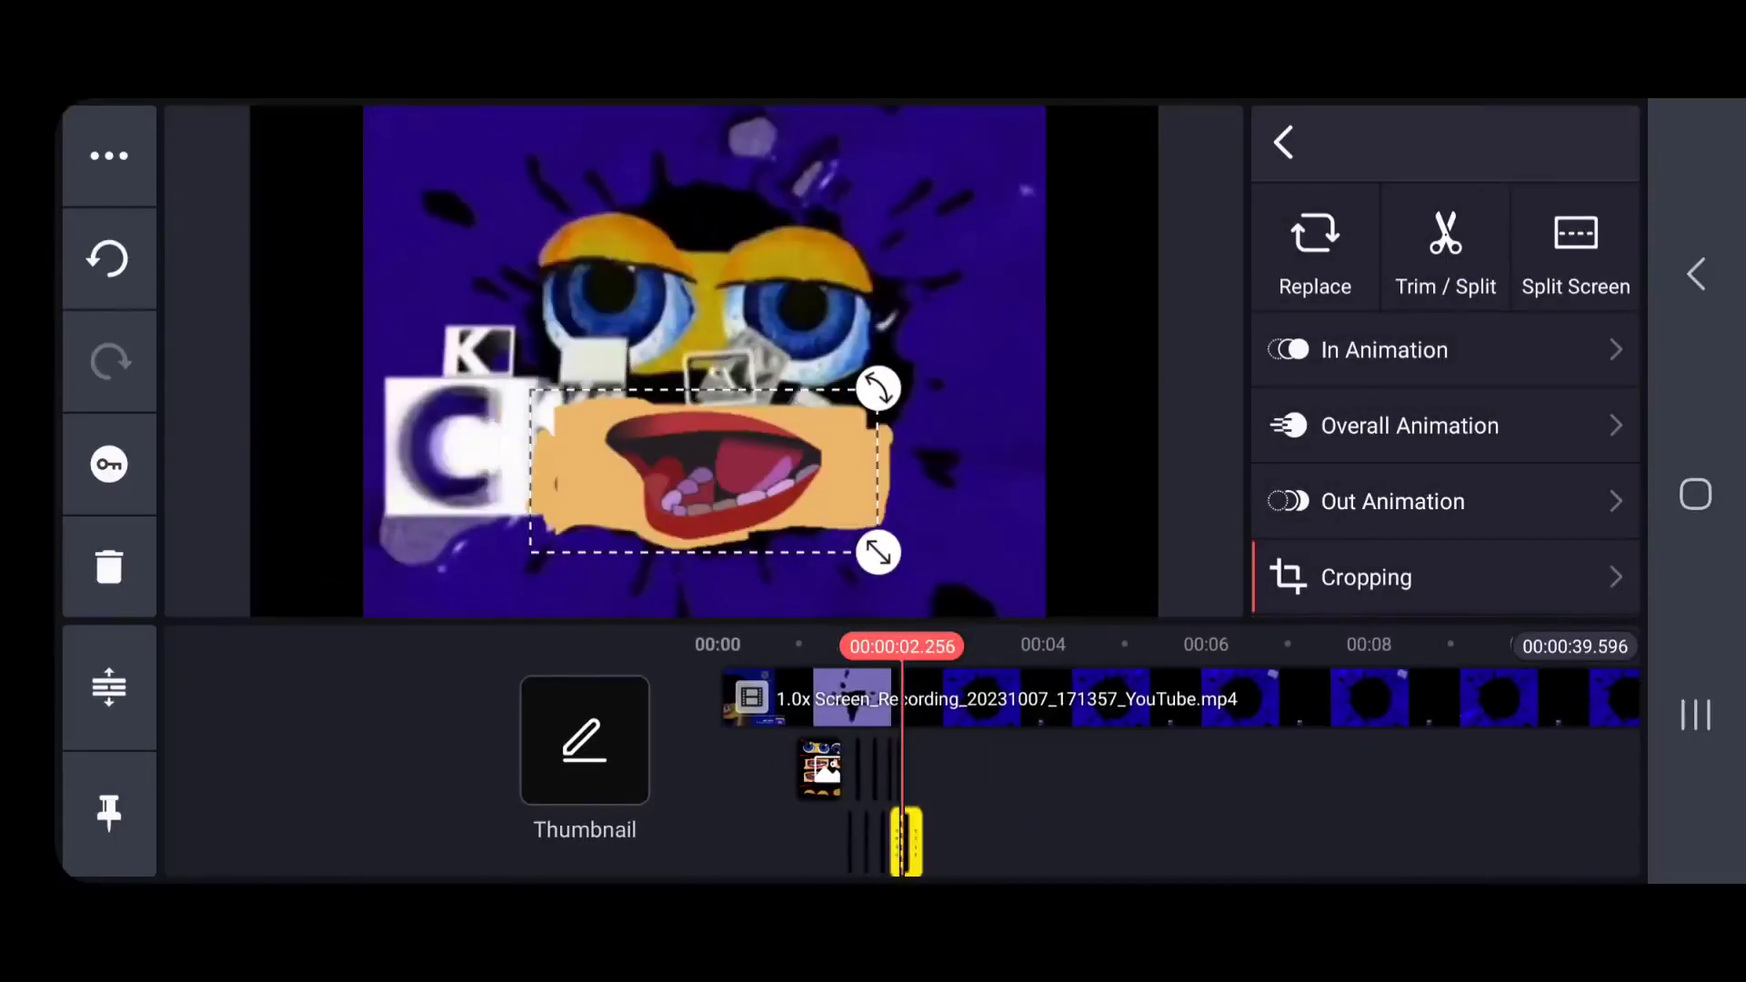
# Add a third mouths-sheet layer cropped around the round mouth.
pyautogui.click(1283, 143)
pyautogui.click(1441, 258)
pyautogui.click(542, 441)
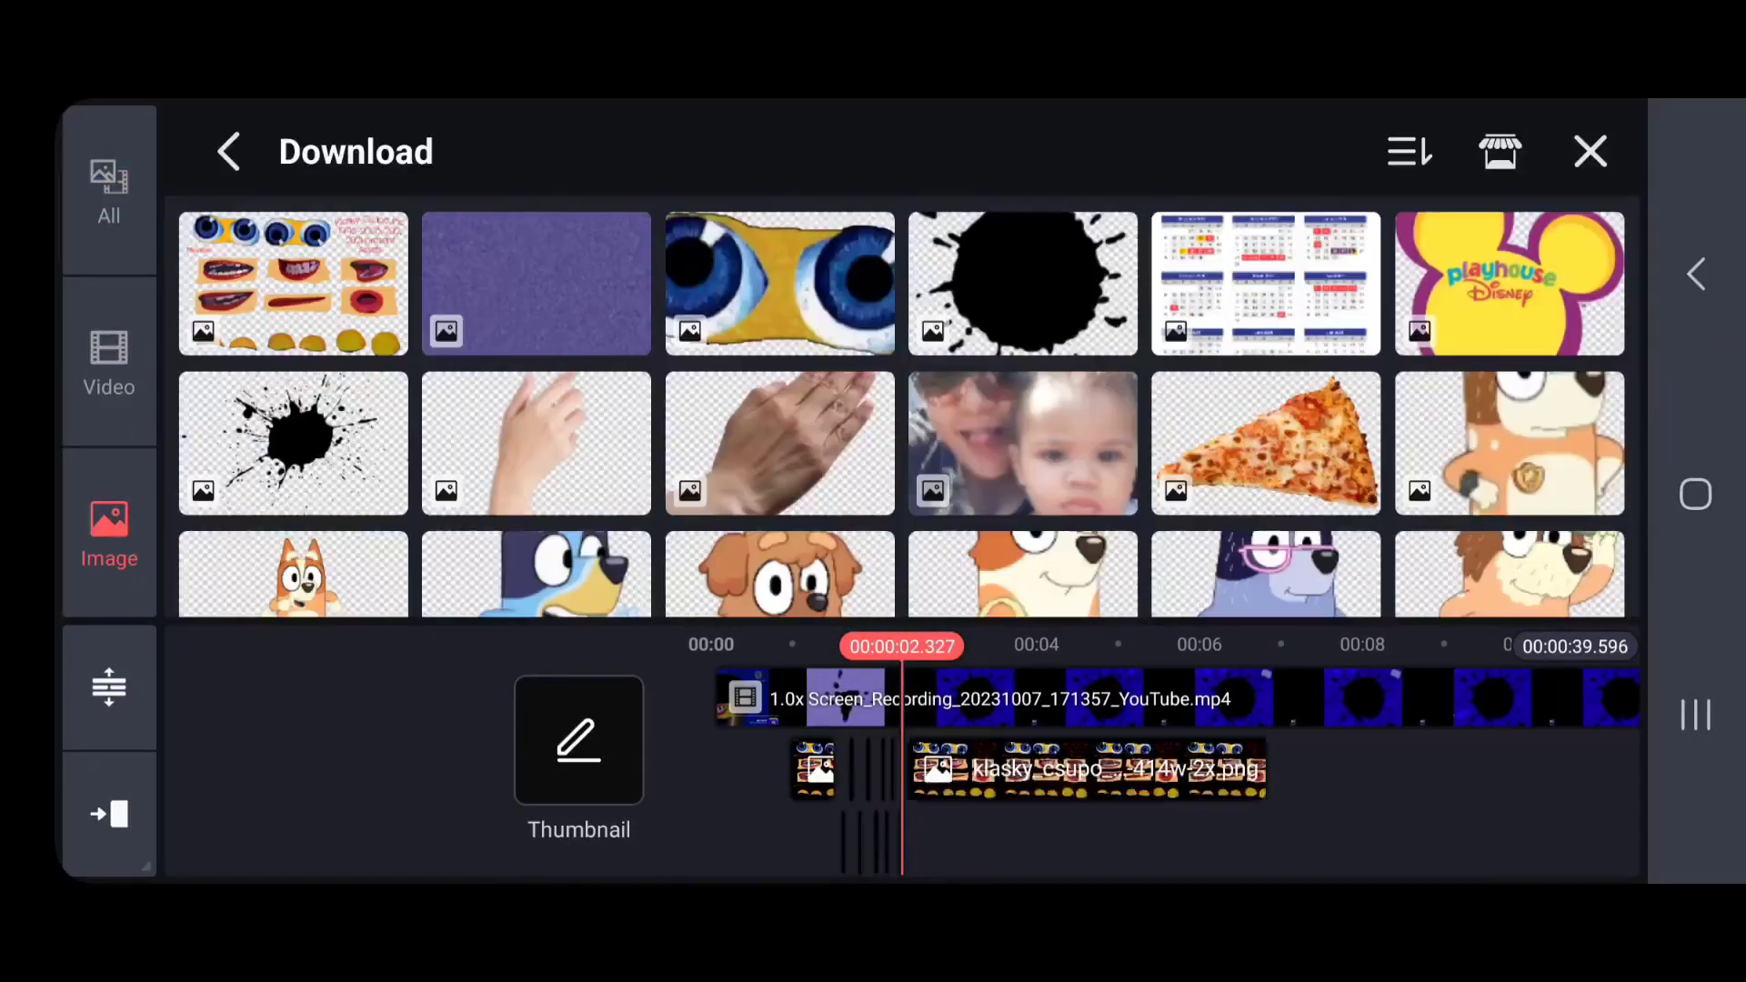
pyautogui.click(296, 281)
pyautogui.click(1283, 143)
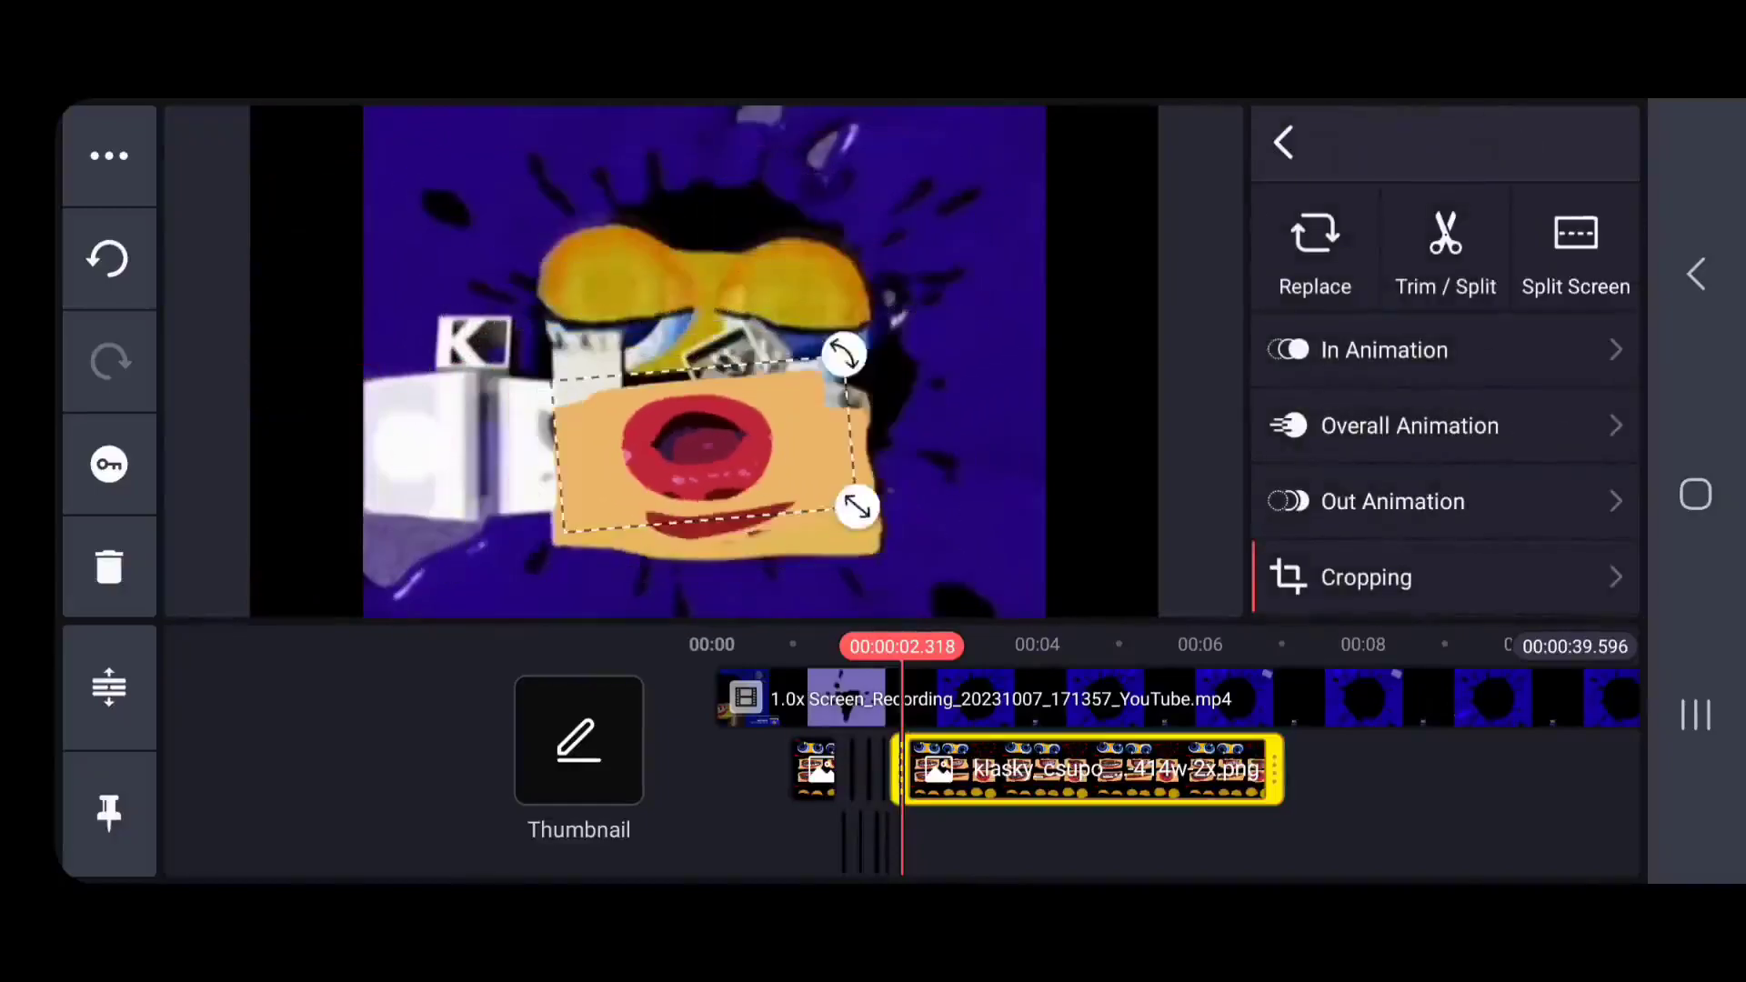
# Keyframe the grinning mouth layer to slide in from the left and rest under the eyes.
pyautogui.click(109, 464)
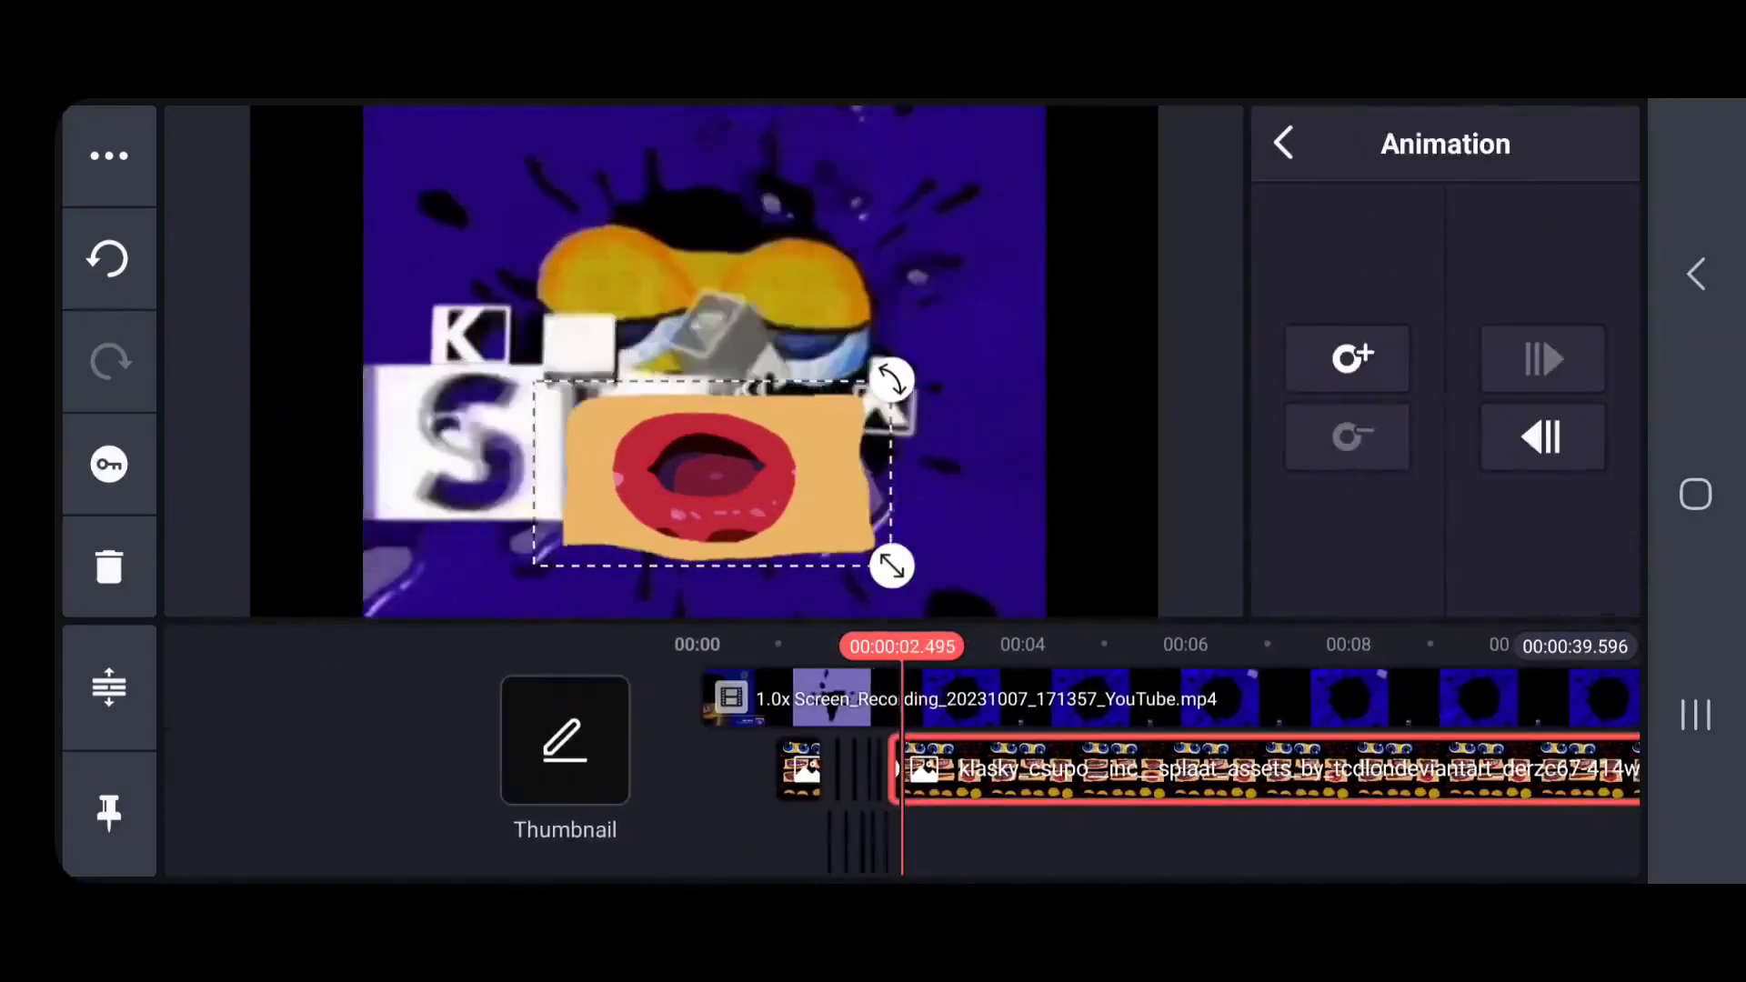
pyautogui.click(1283, 142)
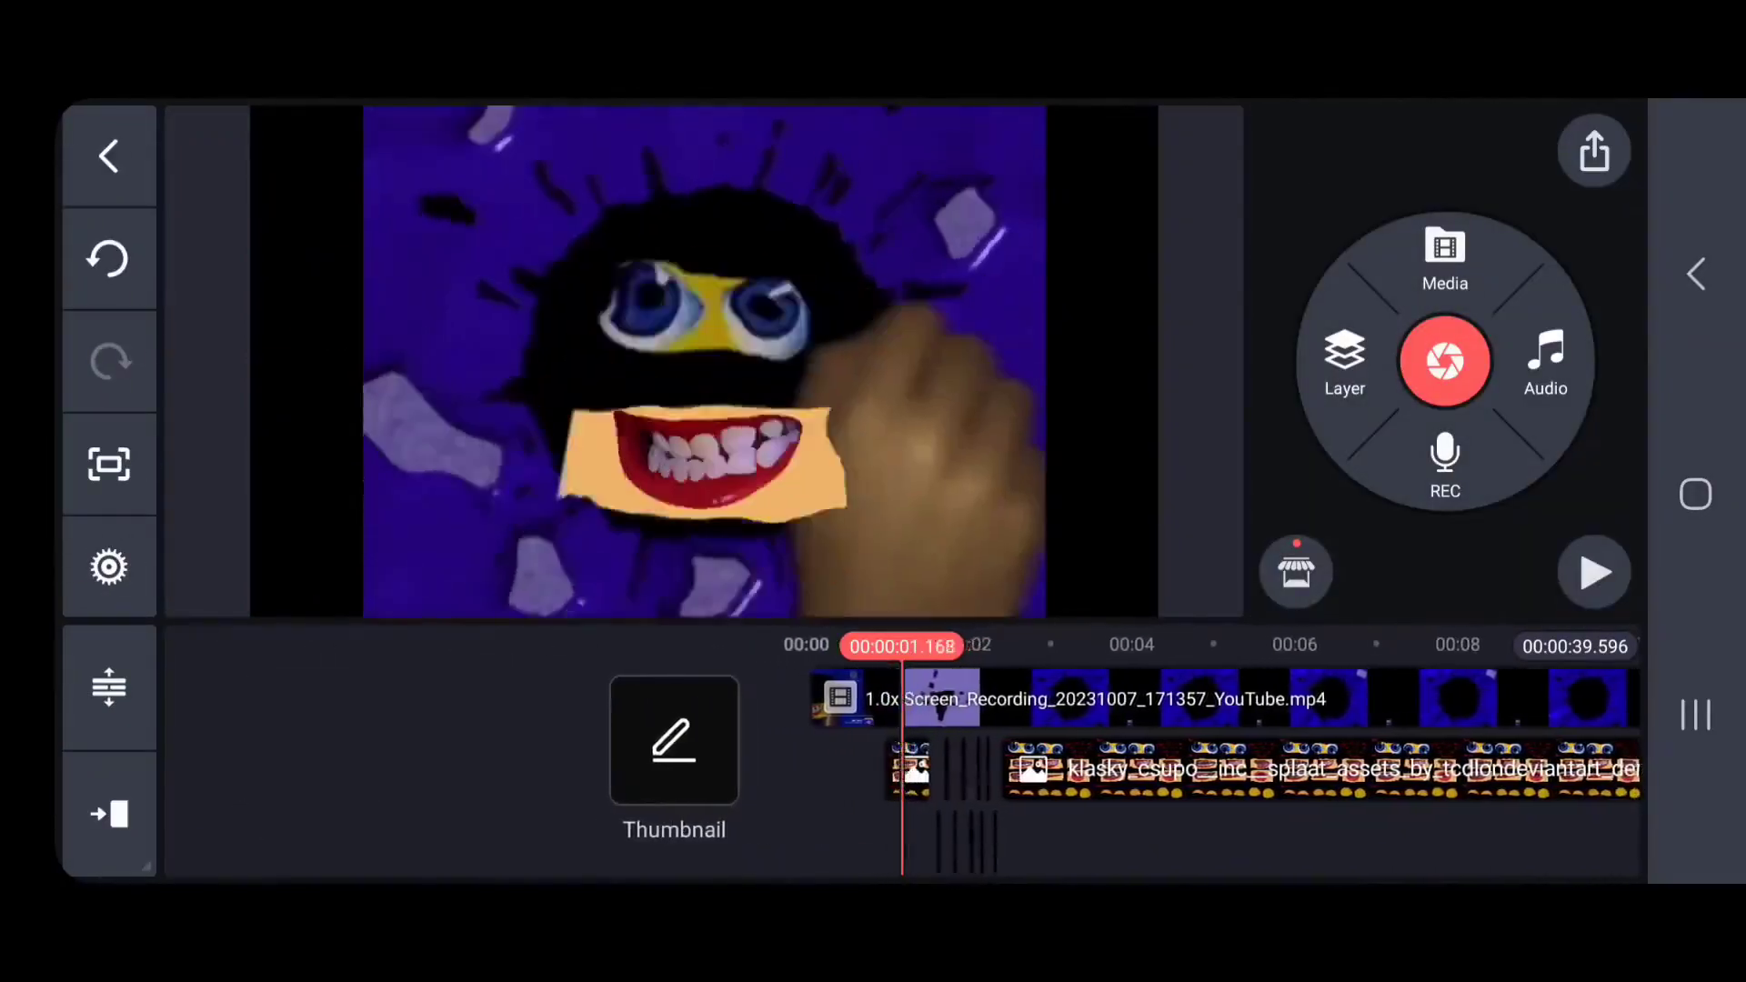
pyautogui.click(907, 769)
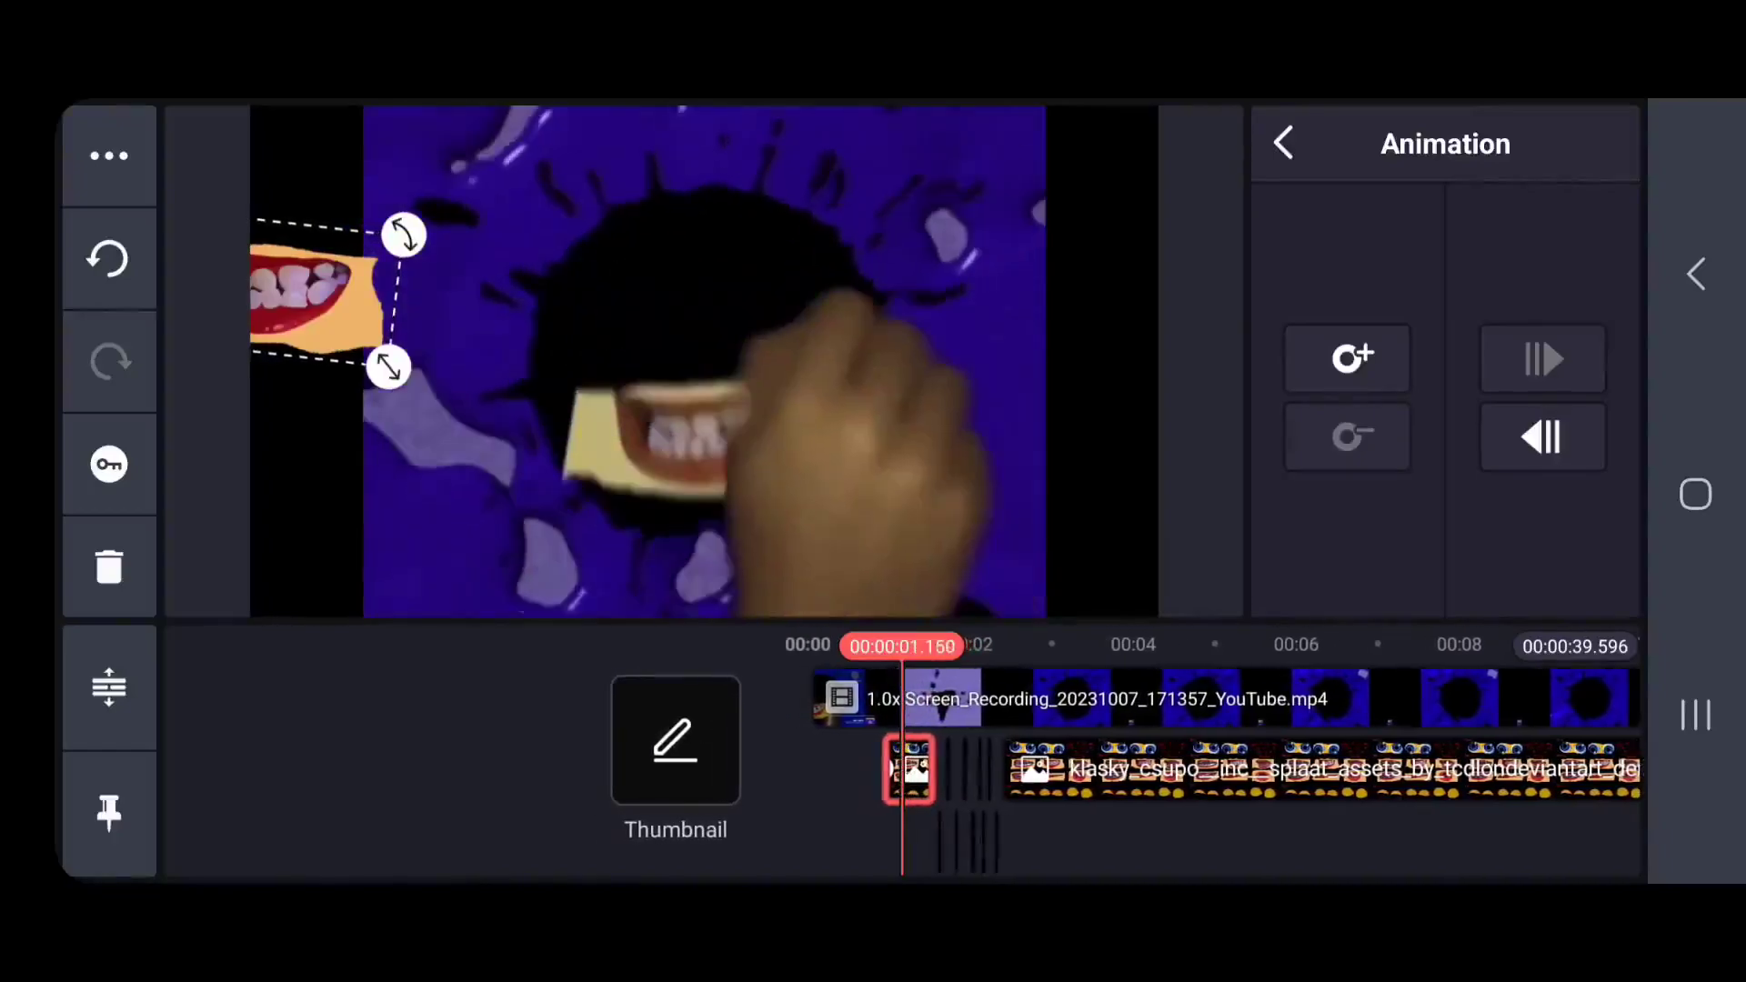
pyautogui.click(1283, 143)
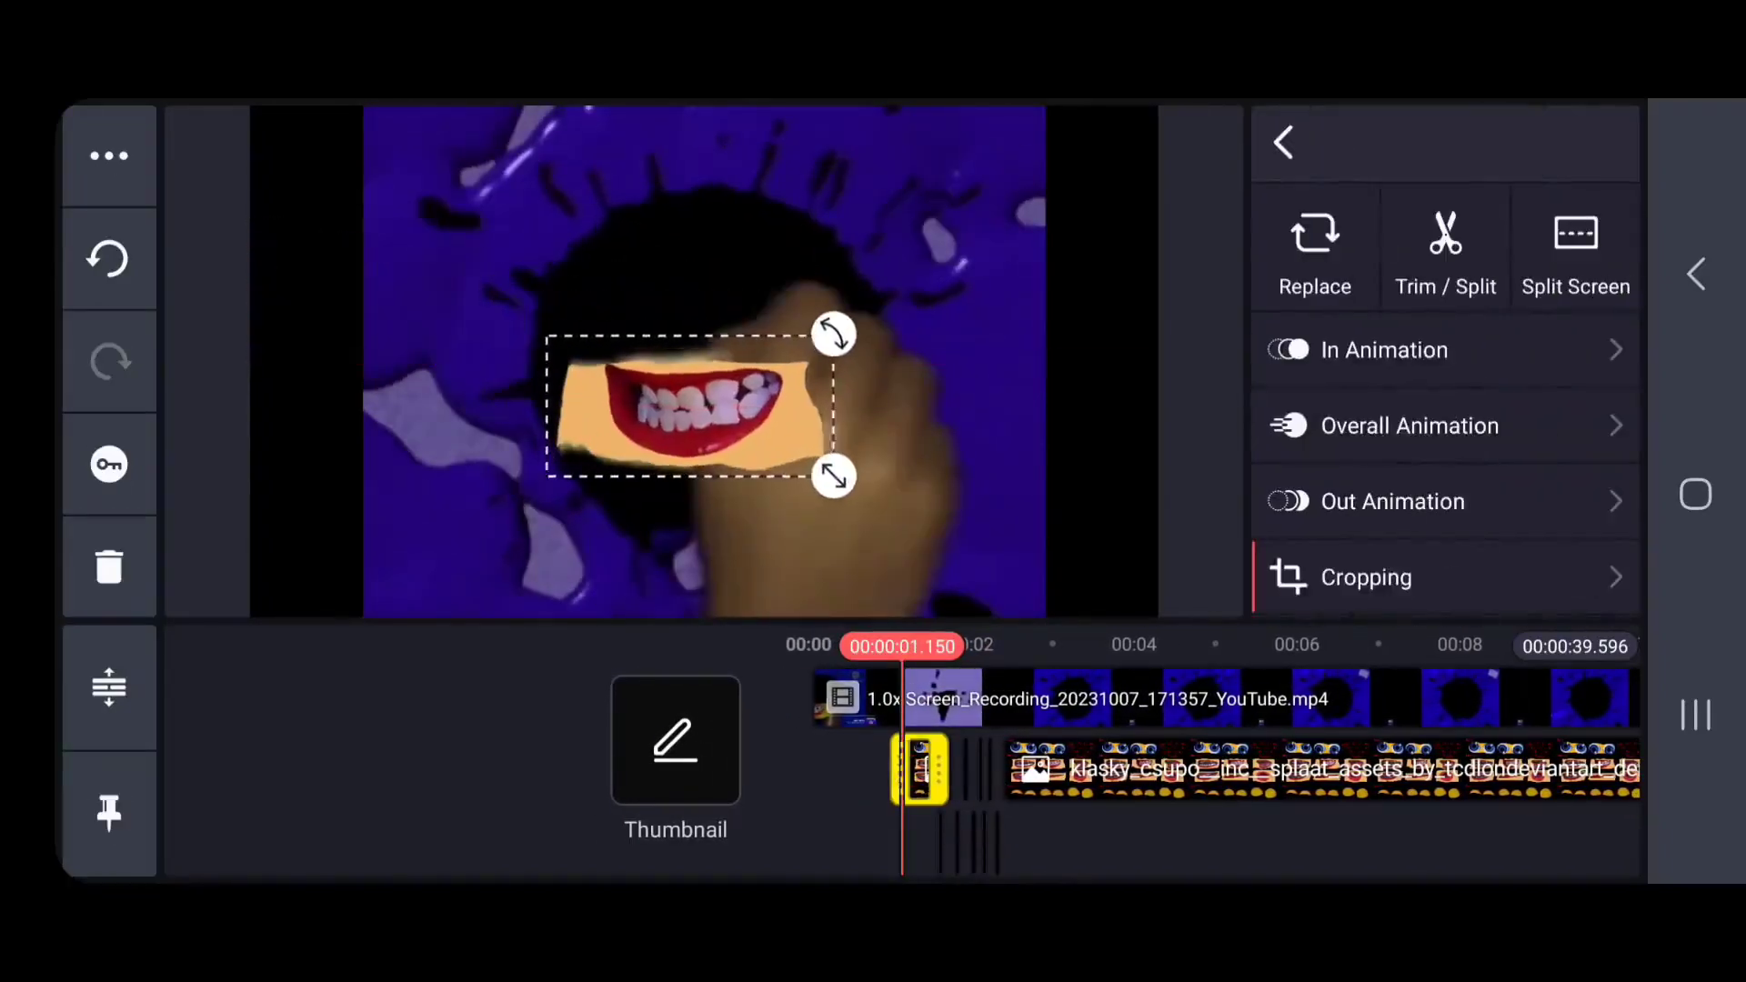
pyautogui.click(109, 464)
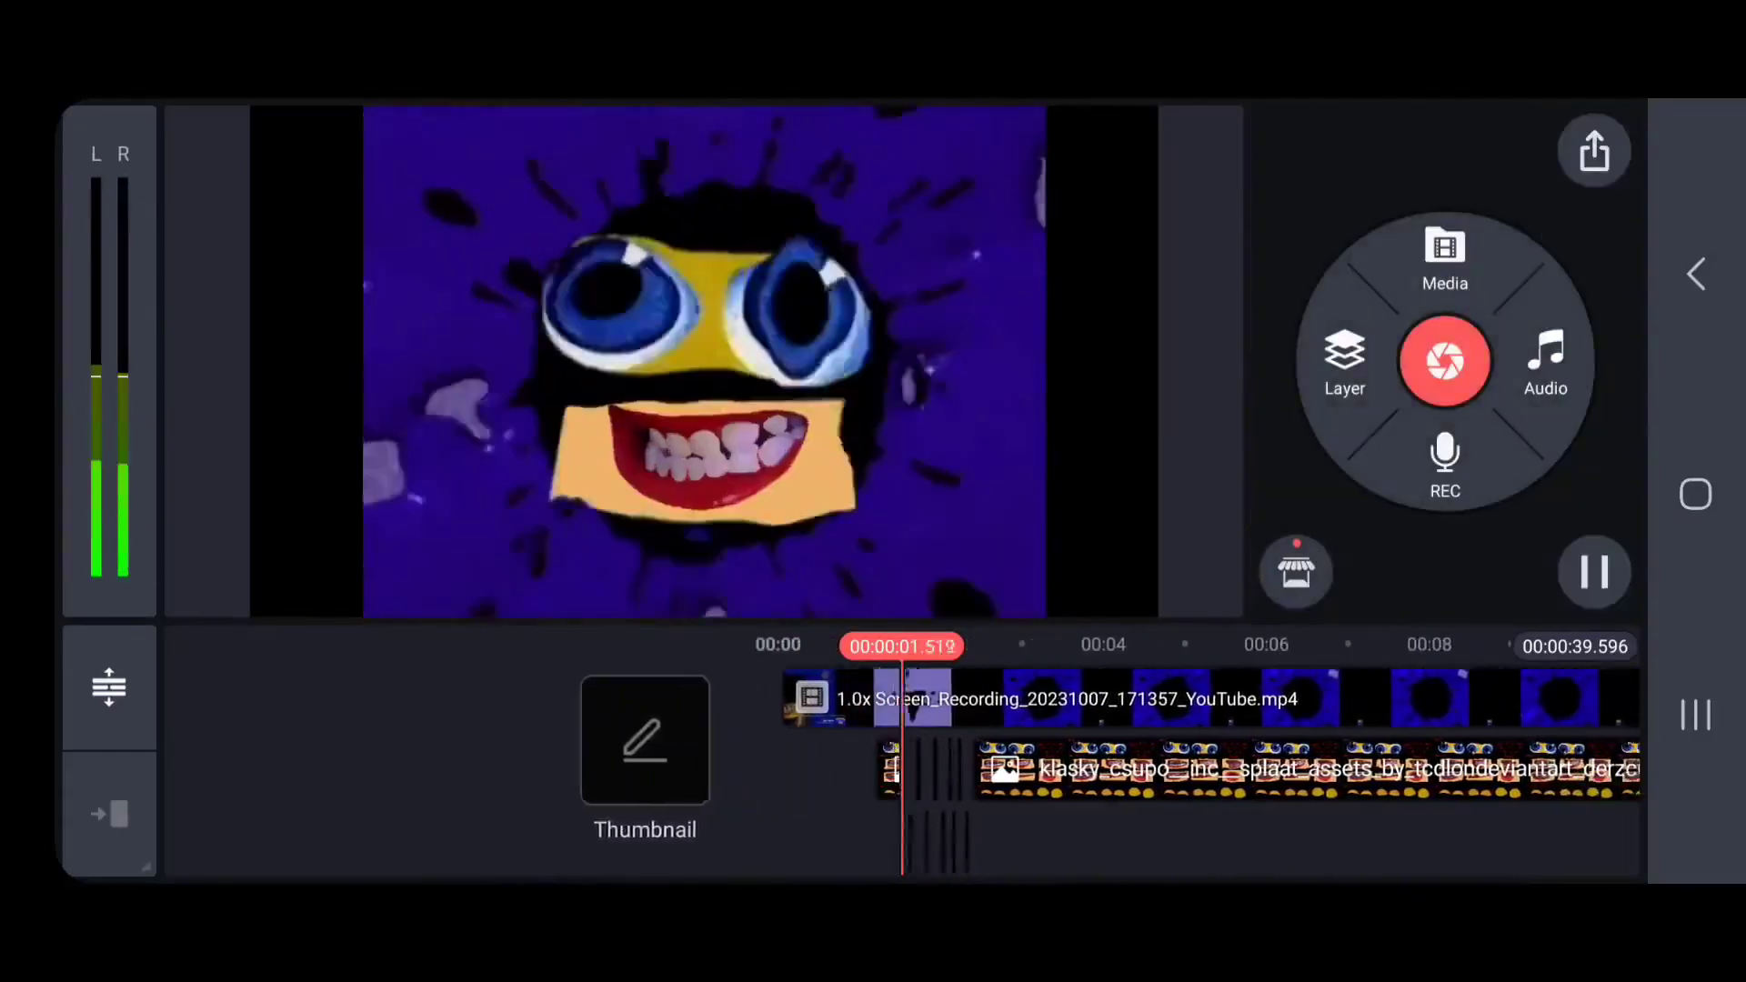
pyautogui.click(1594, 571)
# Add the big blue eyes image from the Download folder as a new image layer.
pyautogui.click(1344, 359)
pyautogui.click(1249, 207)
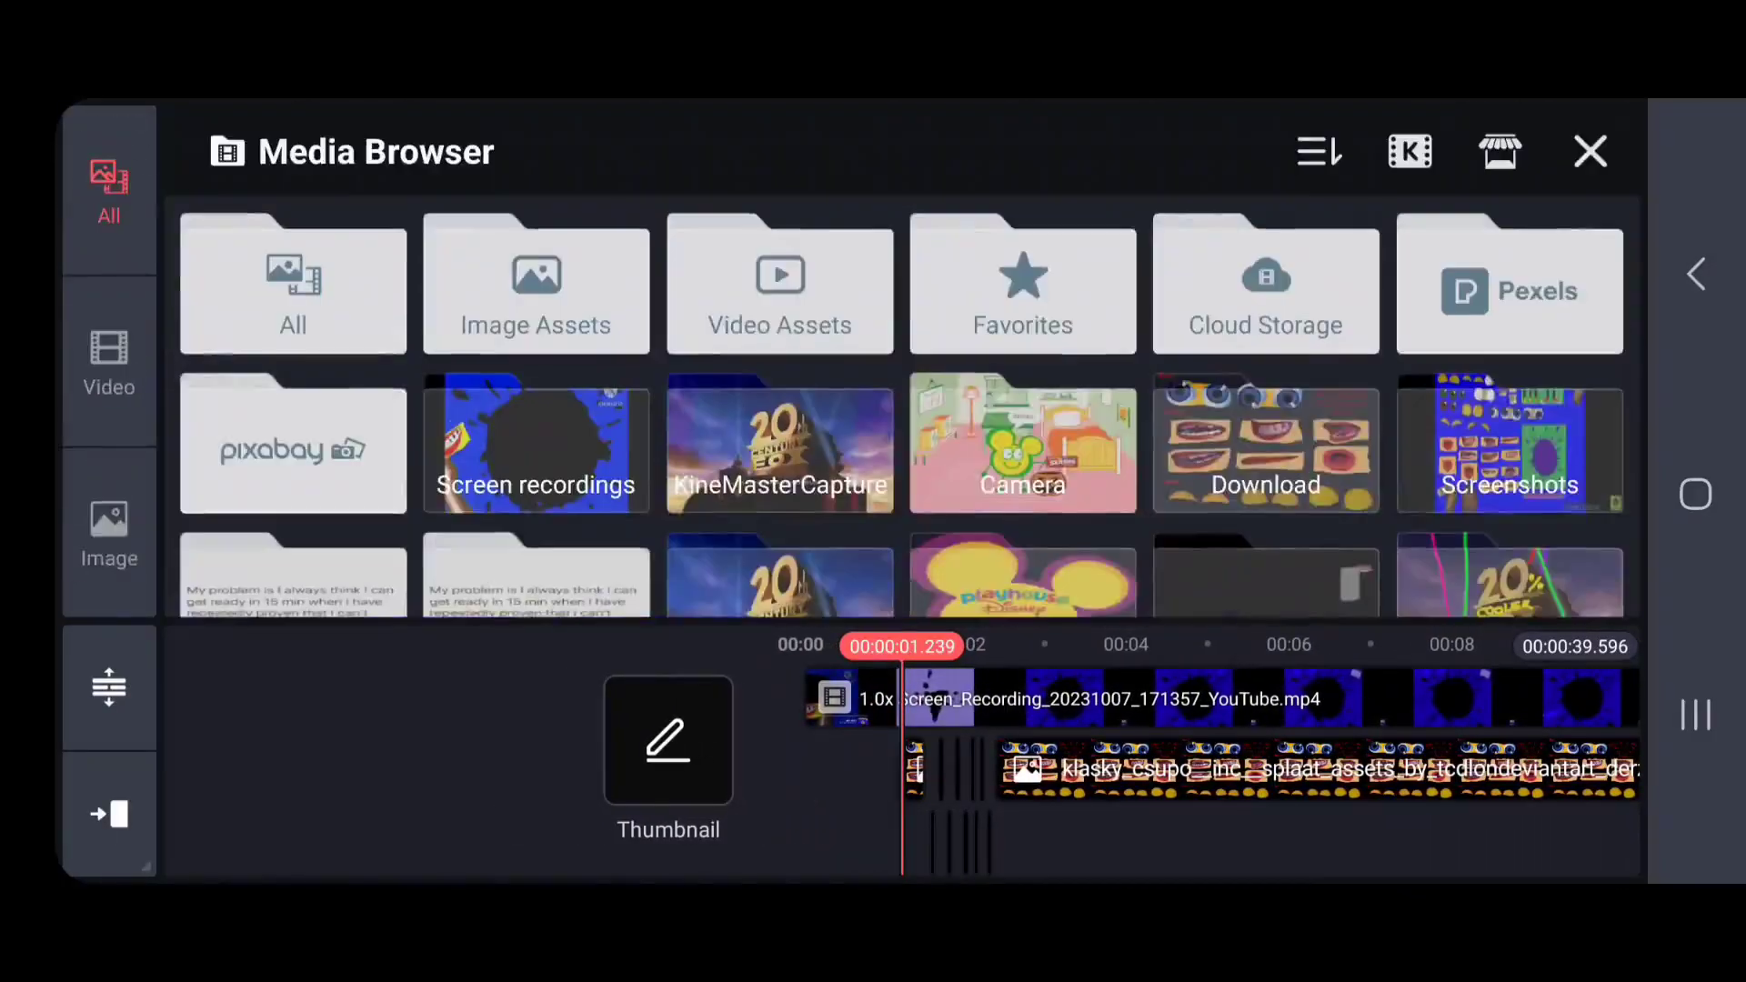
pyautogui.click(109, 536)
pyautogui.click(537, 446)
pyautogui.click(291, 273)
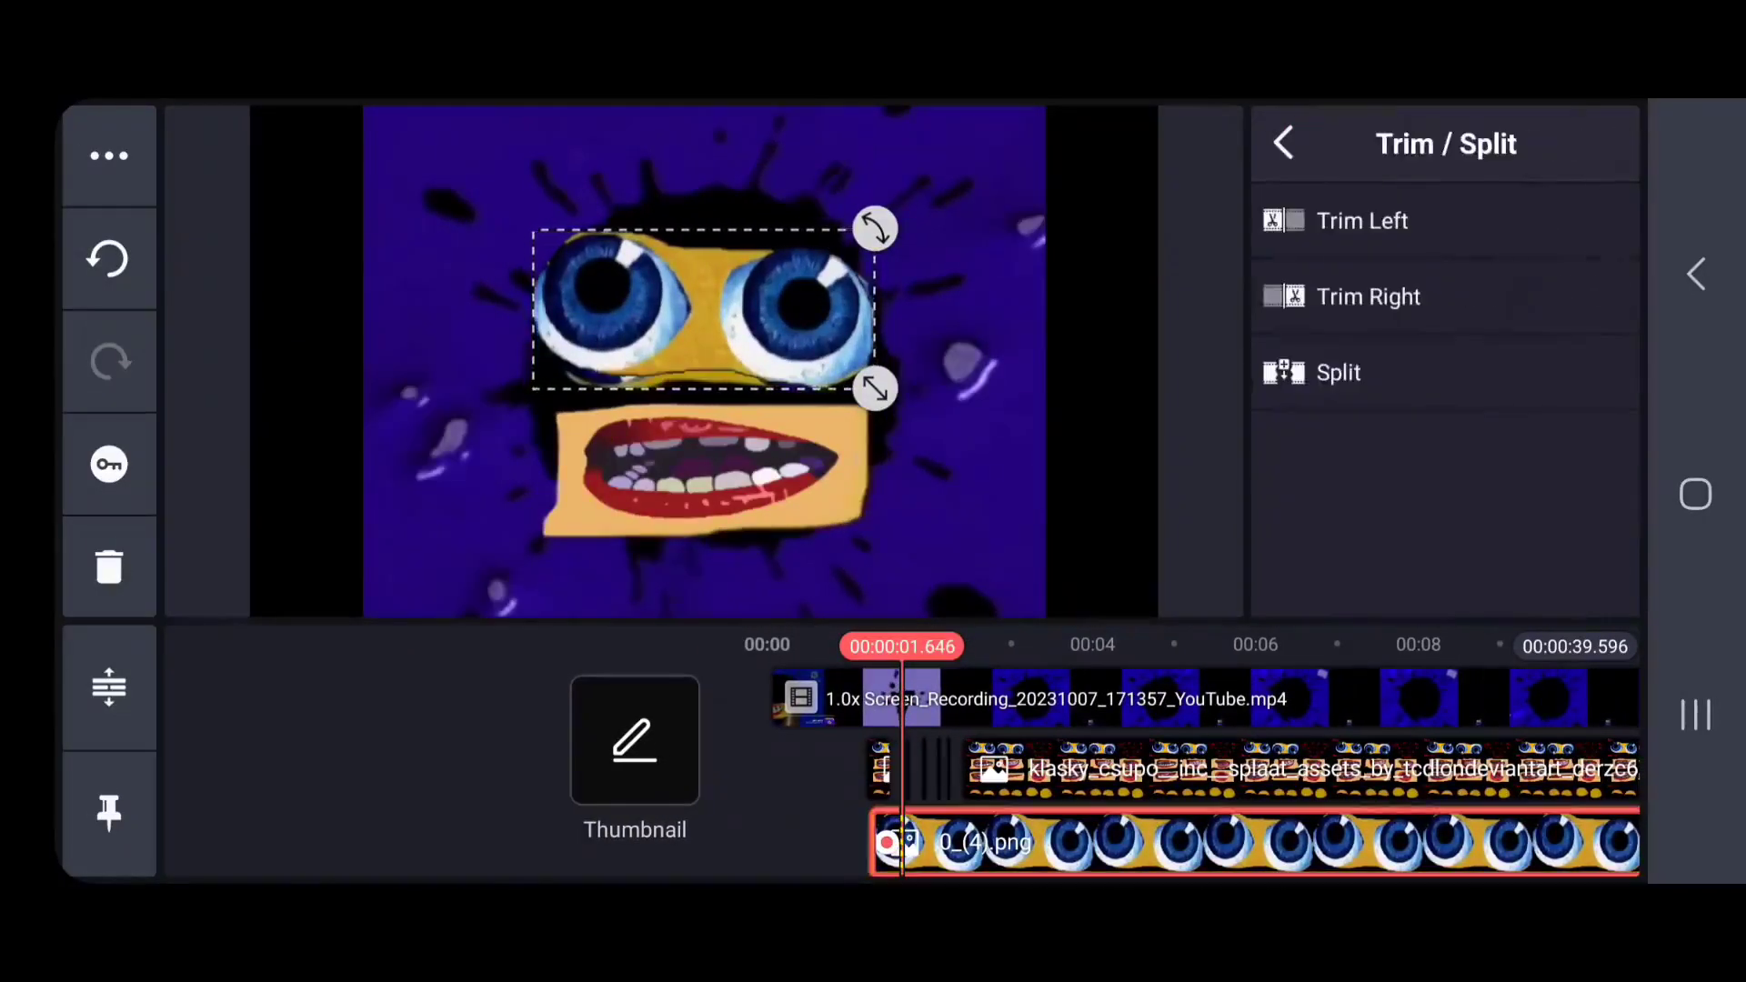
pyautogui.scroll(-5, 1444, 382)
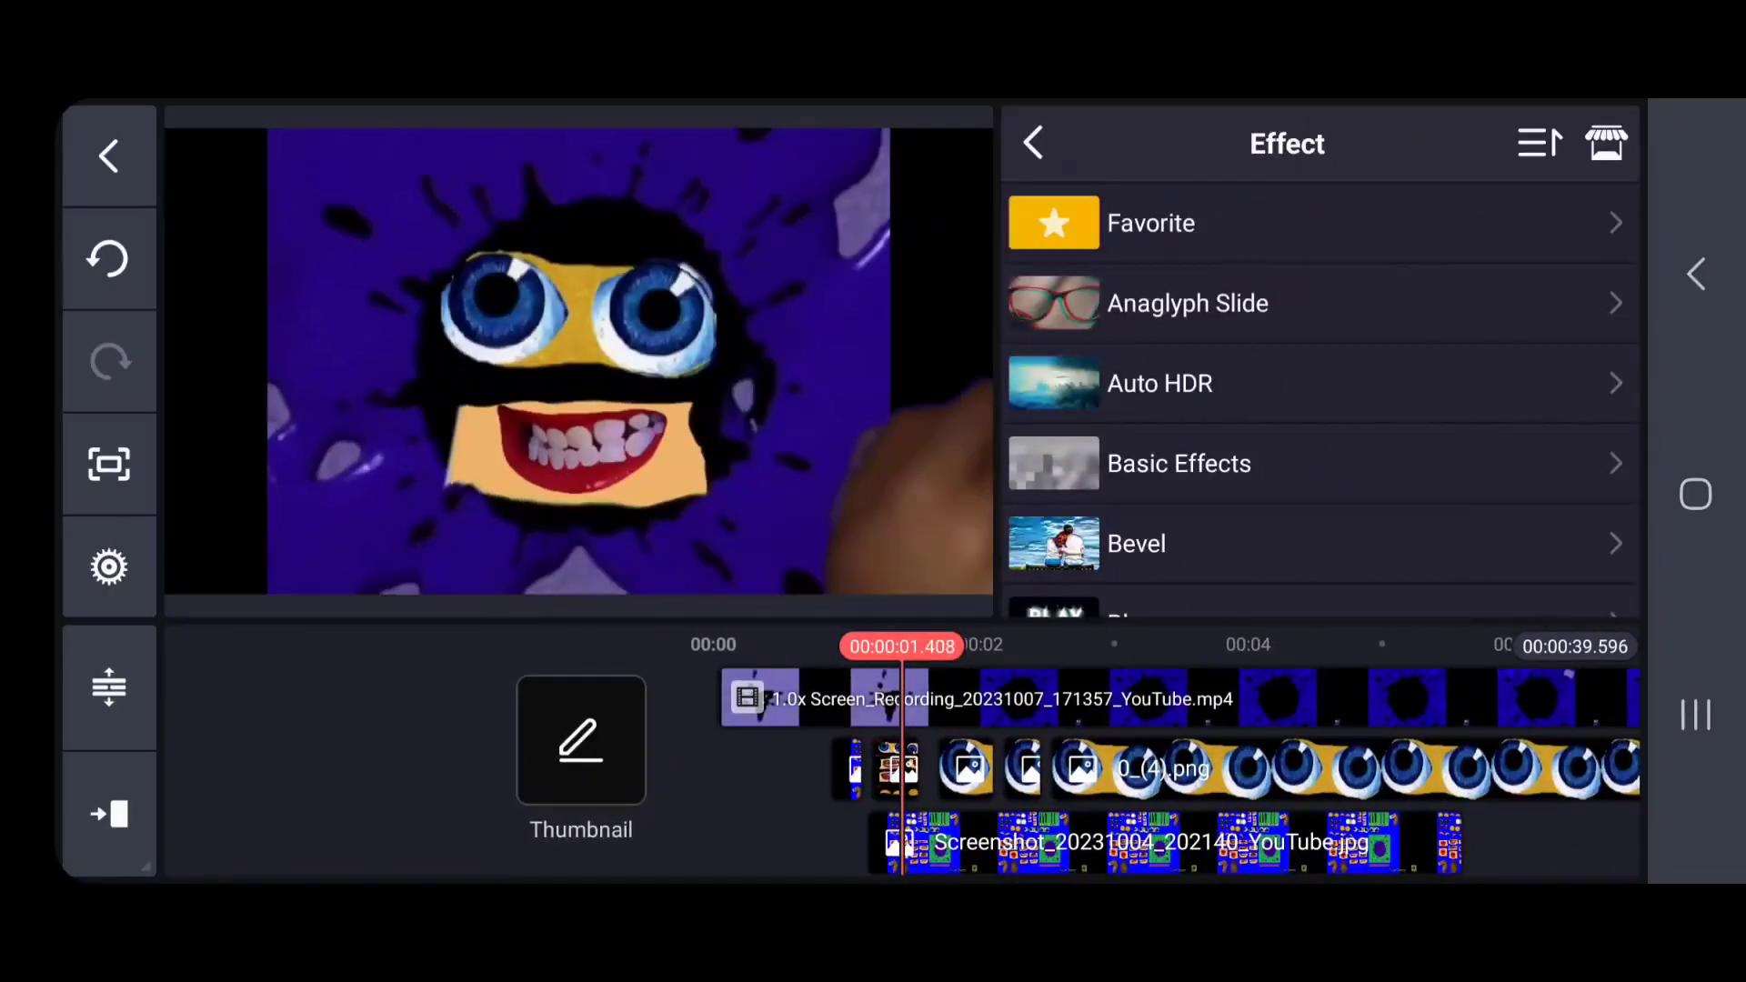
# Add a Fisheye 2 effect layer with a circle-shaped effect area.
pyautogui.hscroll(-1, 1173, 764)
pyautogui.scroll(-15, 1318, 400)
pyautogui.scroll(12, 1319, 400)
pyautogui.scroll(-5, 1319, 400)
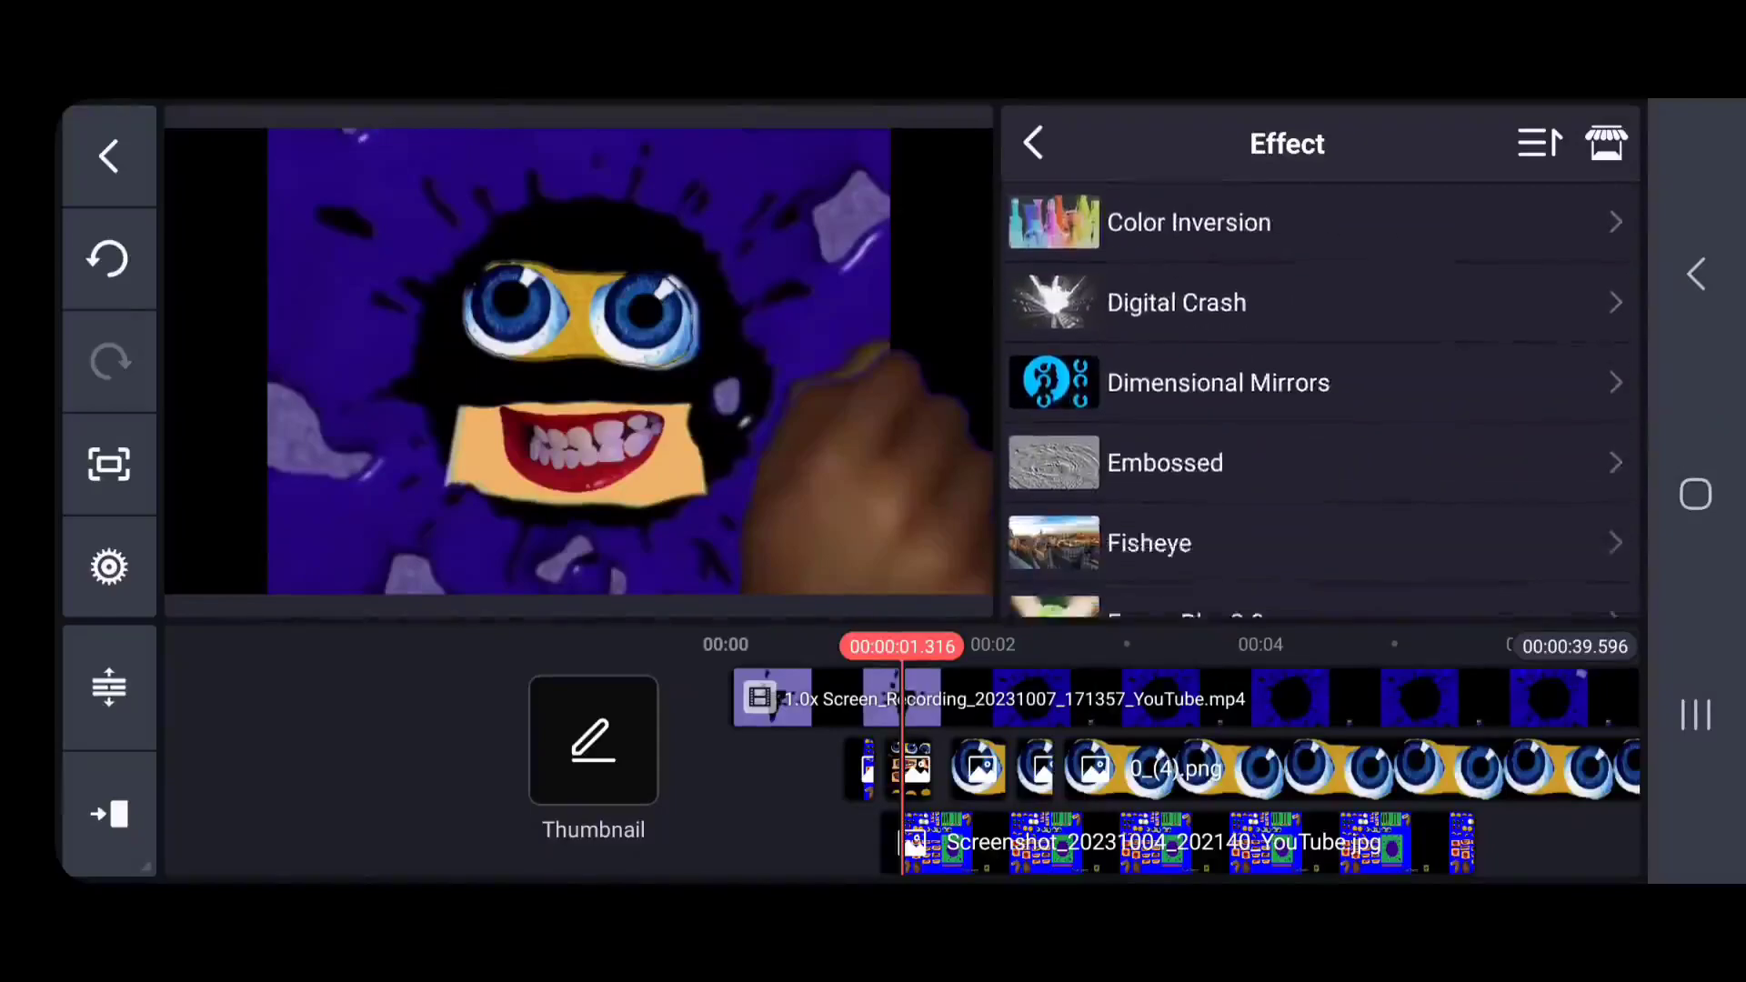
pyautogui.scroll(-3, 1318, 400)
pyautogui.click(1082, 331)
pyautogui.click(1559, 241)
pyautogui.scroll(-3, 1445, 382)
pyautogui.click(1345, 393)
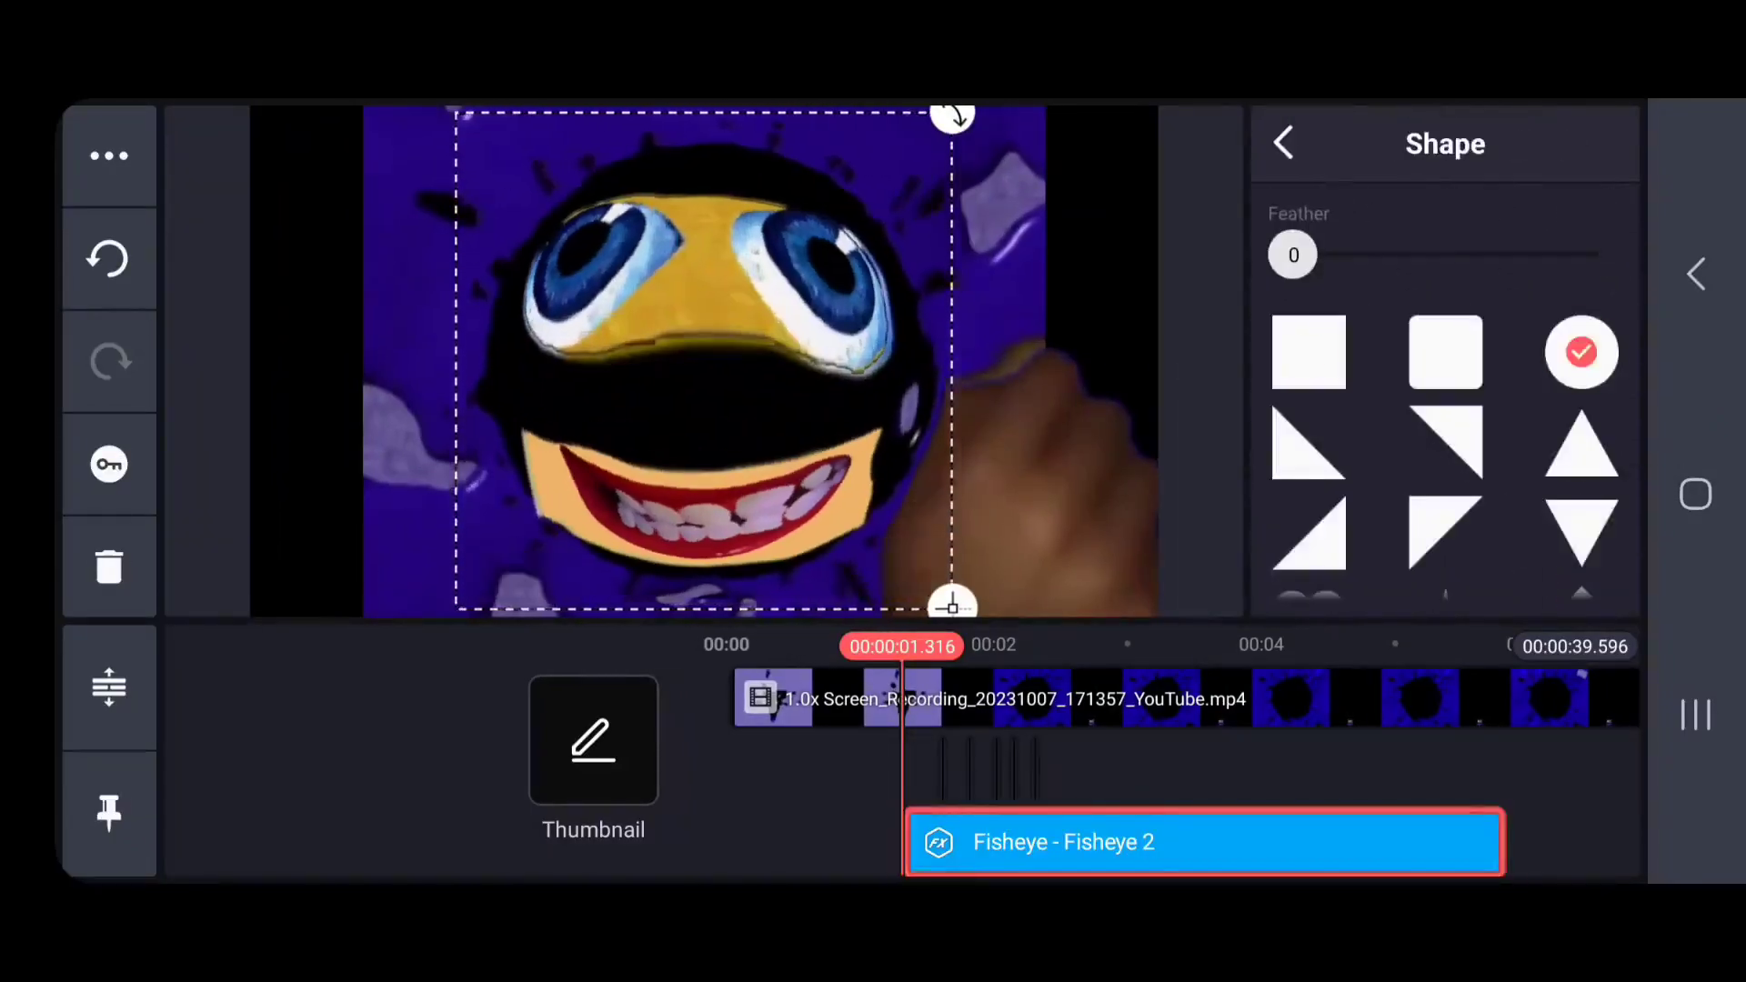
pyautogui.click(1284, 143)
# Trim the Fisheye effect's end at the playhead and keyframe it over the right eye.
pyautogui.click(1696, 274)
pyautogui.click(1182, 842)
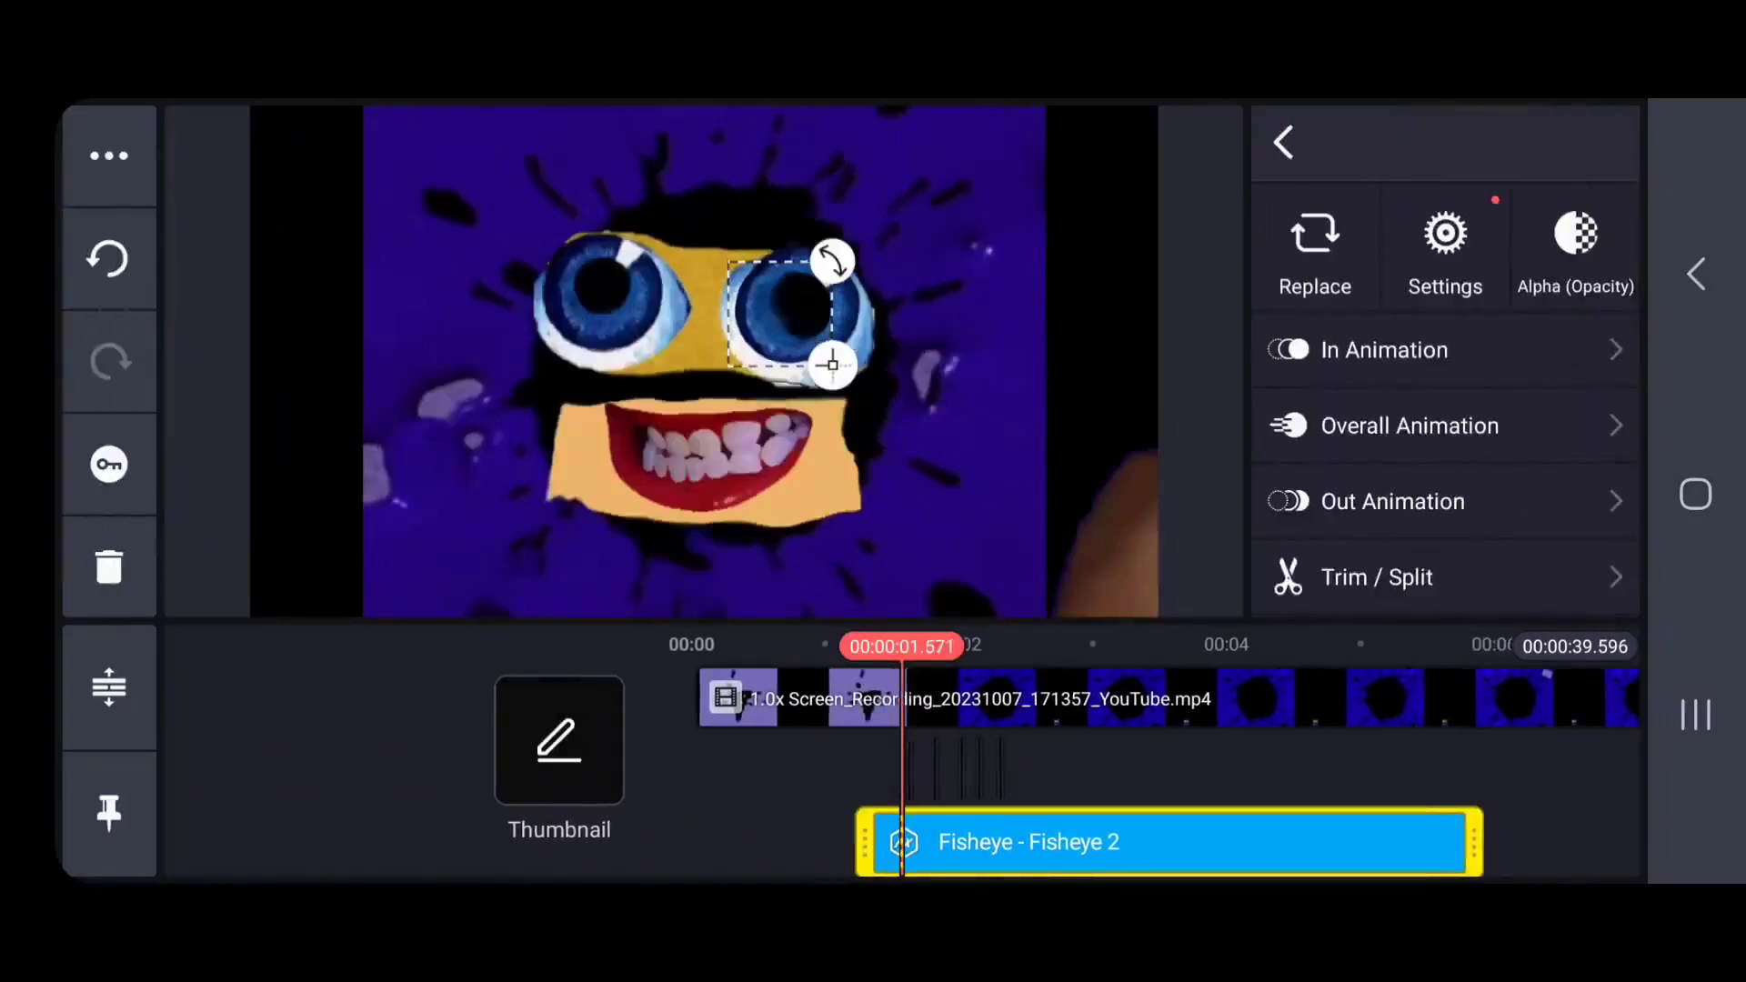
pyautogui.click(1377, 578)
pyautogui.click(1364, 292)
pyautogui.click(109, 465)
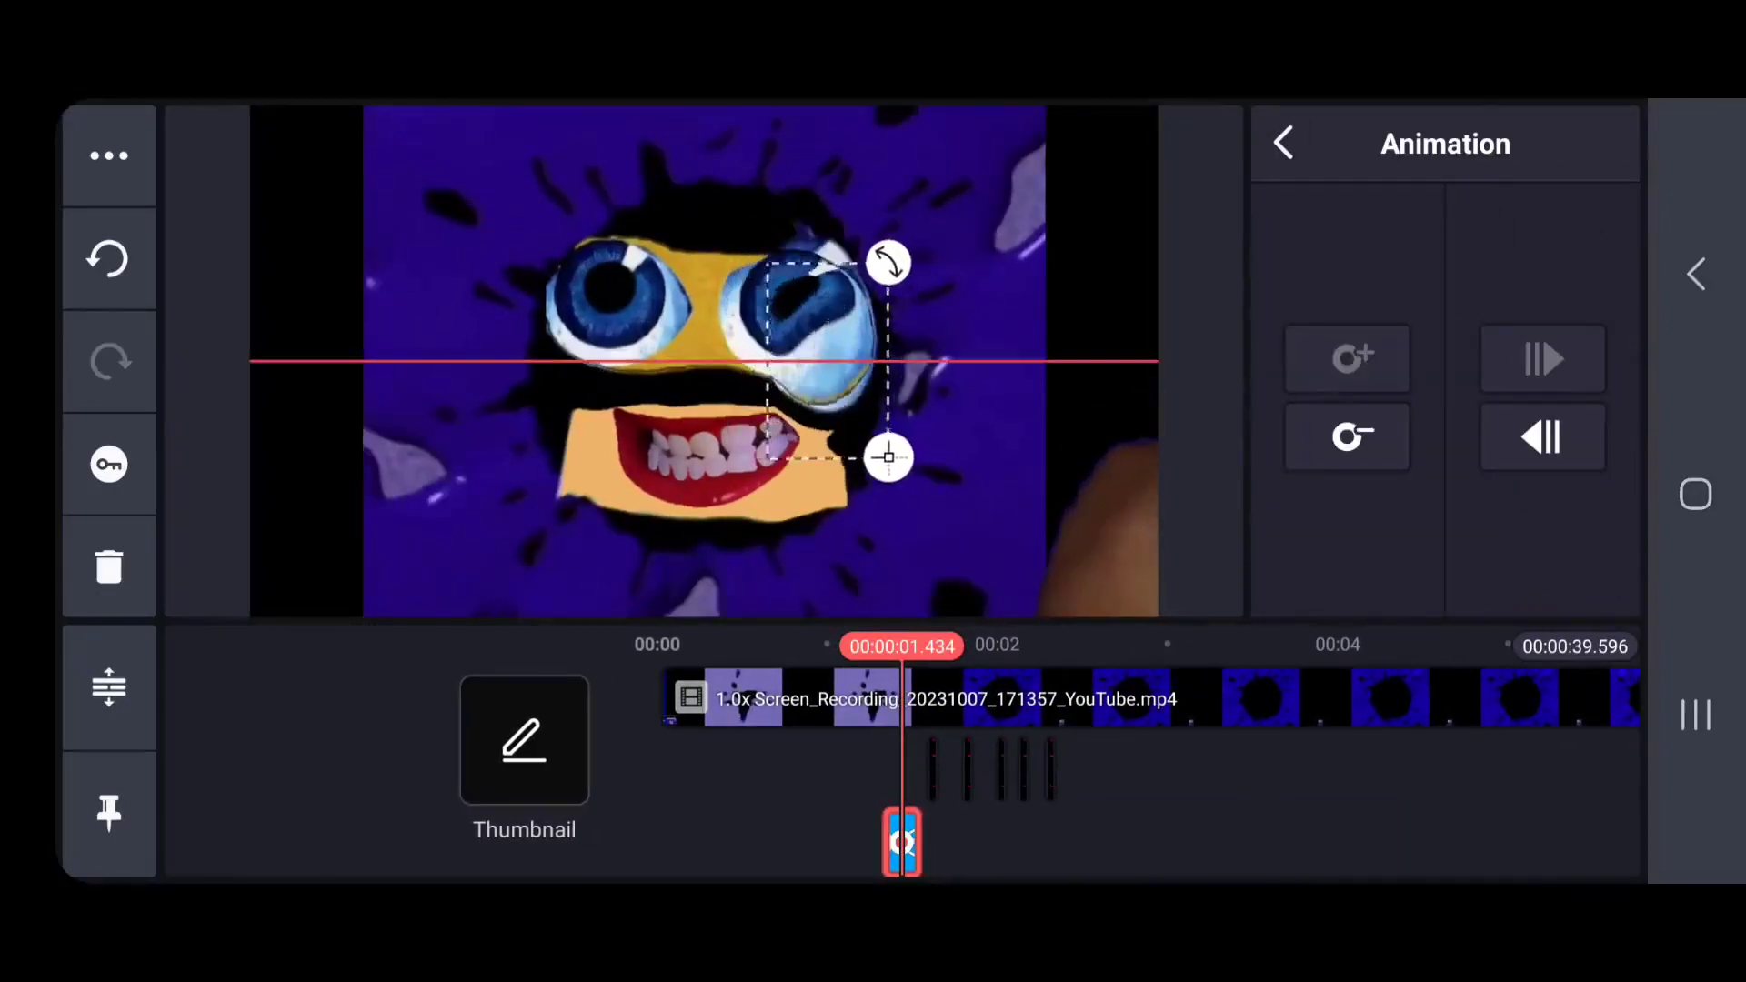
pyautogui.moveTo(1091, 773); pyautogui.dragTo(1071, 773)
pyautogui.click(1283, 143)
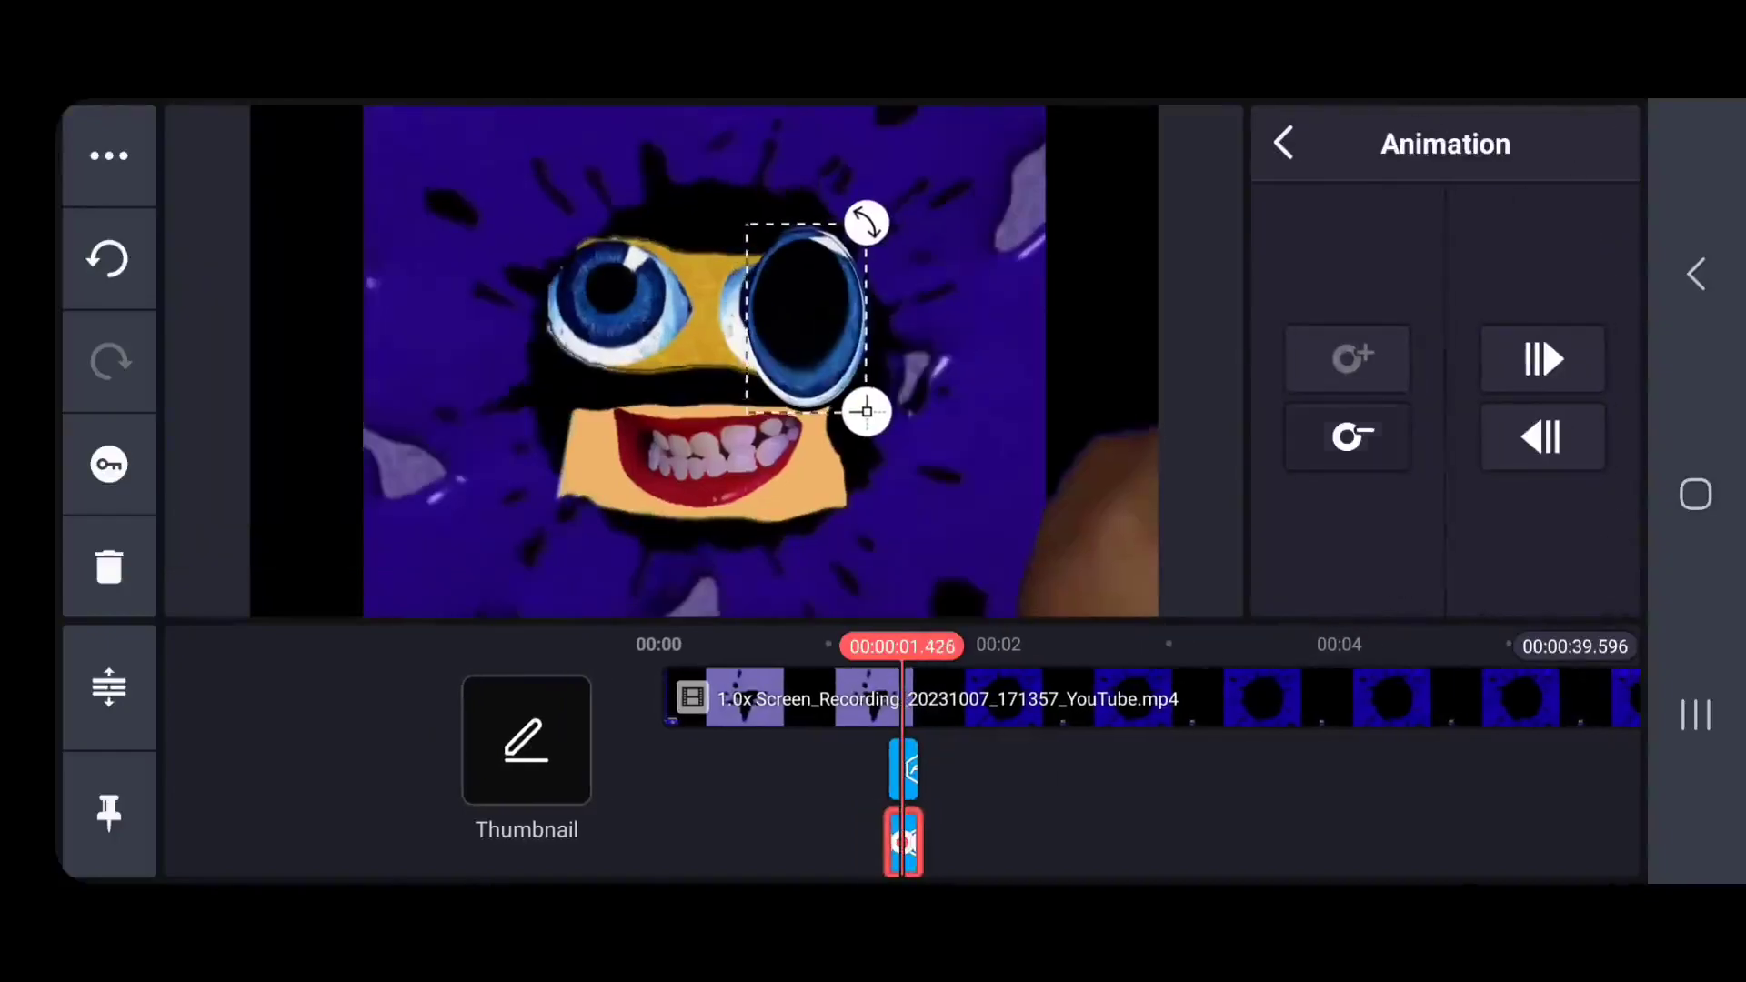
# Keyframe a Fisheye effect over the left eye and play back the bulging eyes.
pyautogui.click(1018, 364)
pyautogui.click(902, 768)
pyautogui.click(902, 768)
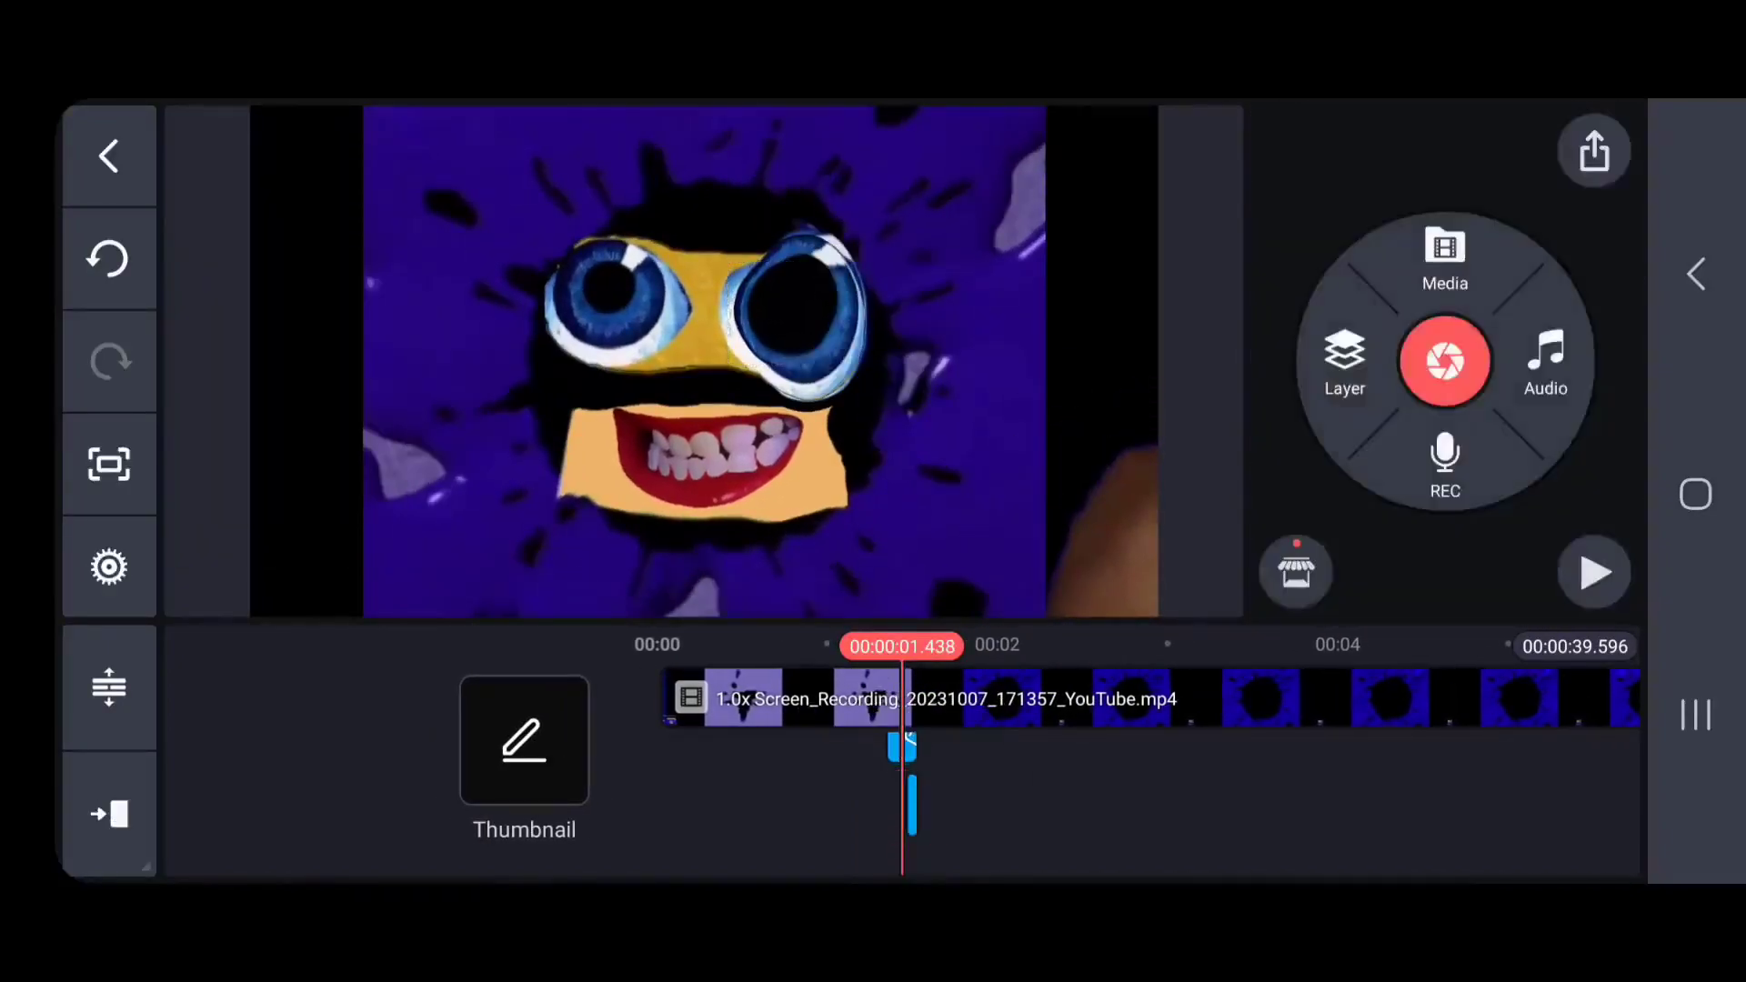
pyautogui.click(902, 768)
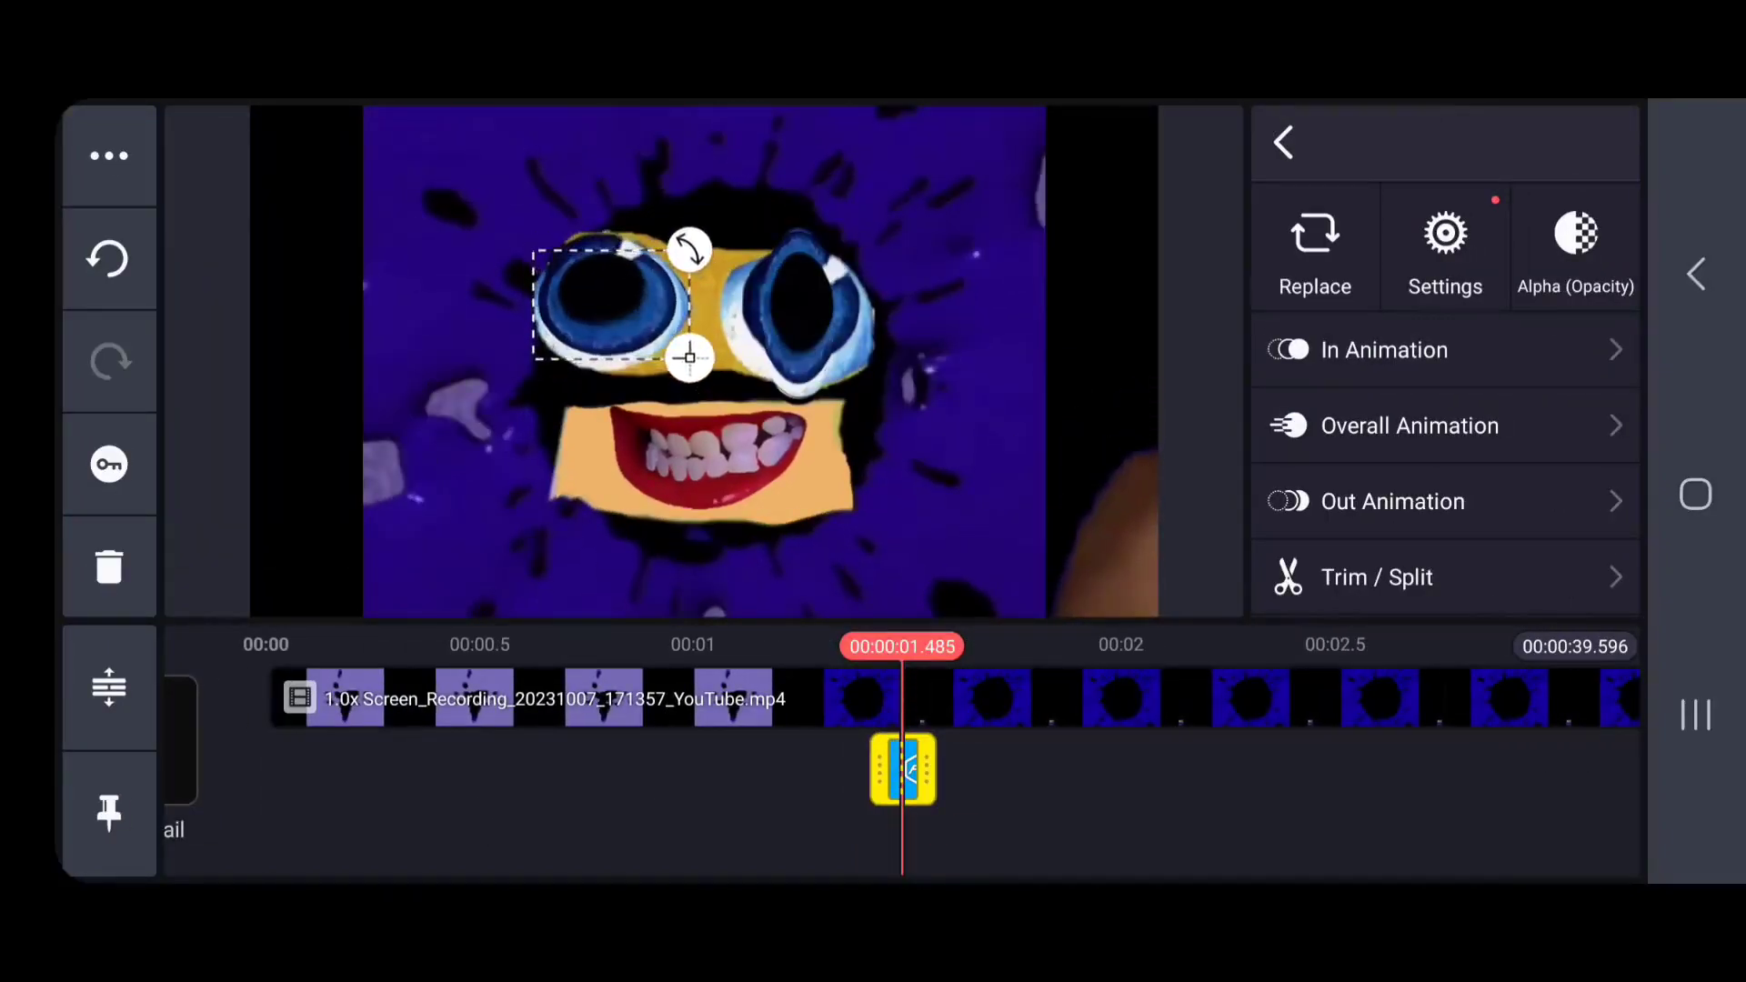
pyautogui.click(109, 465)
pyautogui.moveTo(1091, 773)
pyautogui.mouseDown()
pyautogui.moveTo(1117, 773)
pyautogui.moveTo(1069, 773)
pyautogui.mouseUp()
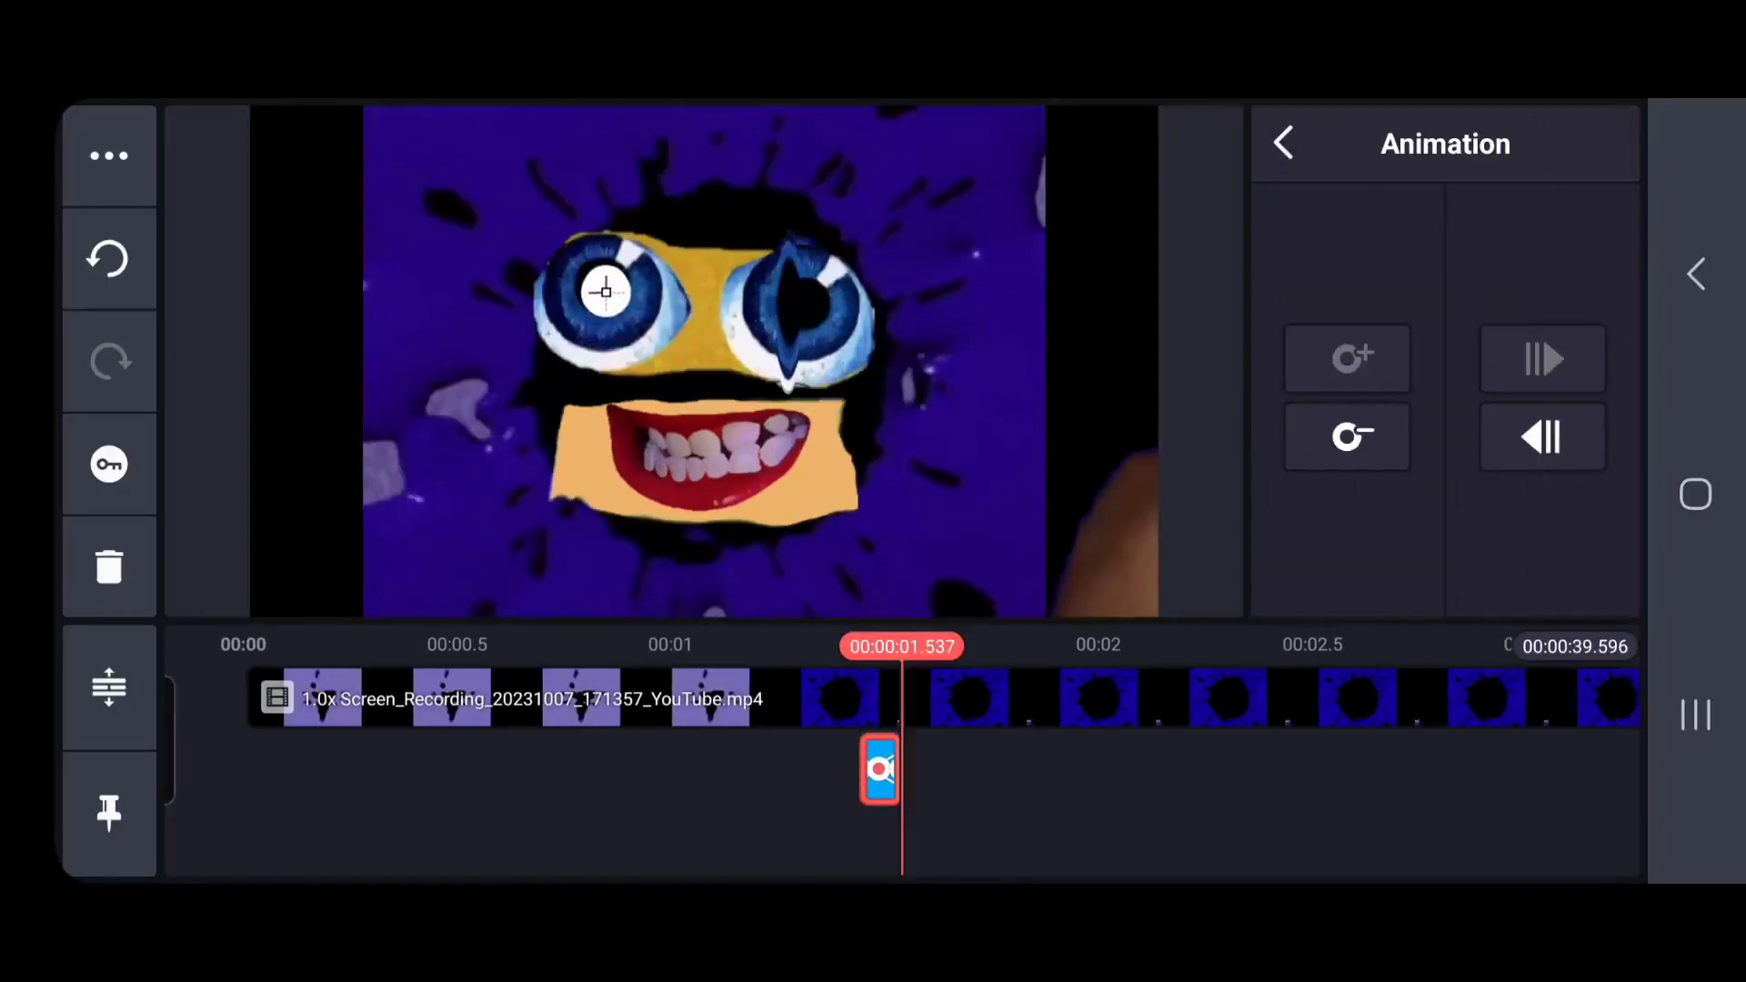
pyautogui.click(1283, 143)
pyautogui.click(1594, 571)
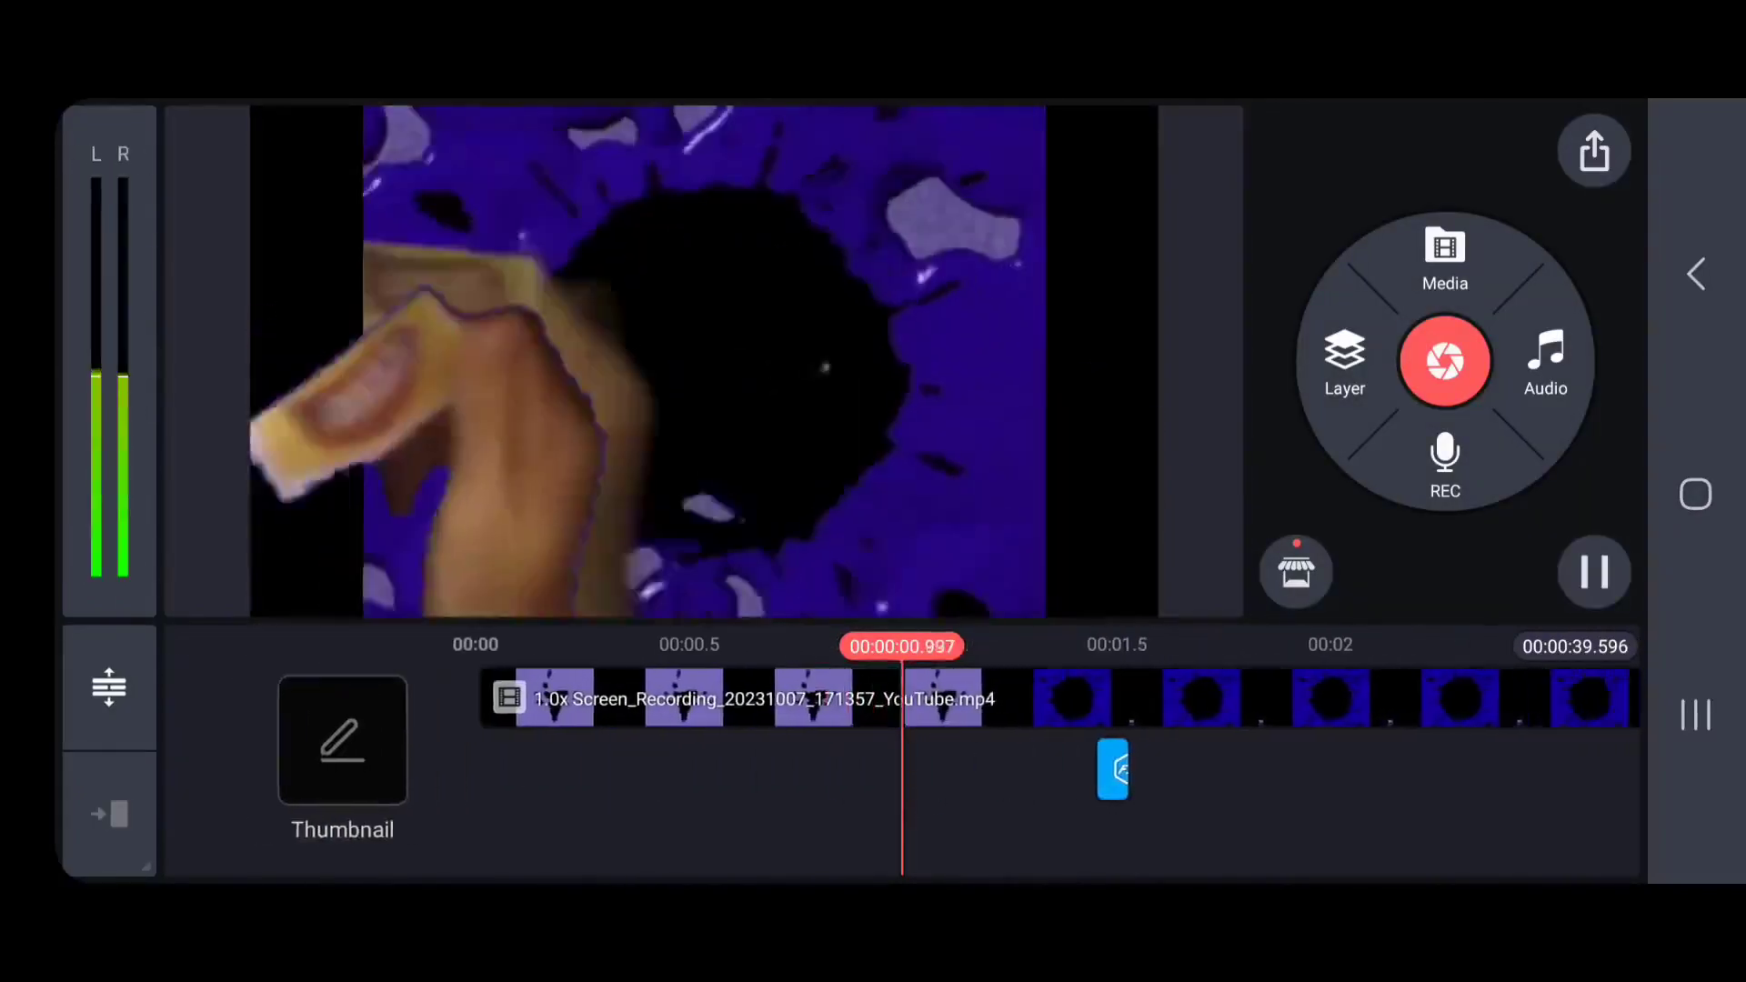
# Add the orange eyelids image from the Download folder as a new layer over the face.
pyautogui.click(1594, 571)
pyautogui.click(1445, 260)
pyautogui.click(1251, 440)
pyautogui.scroll(-10, 900, 409)
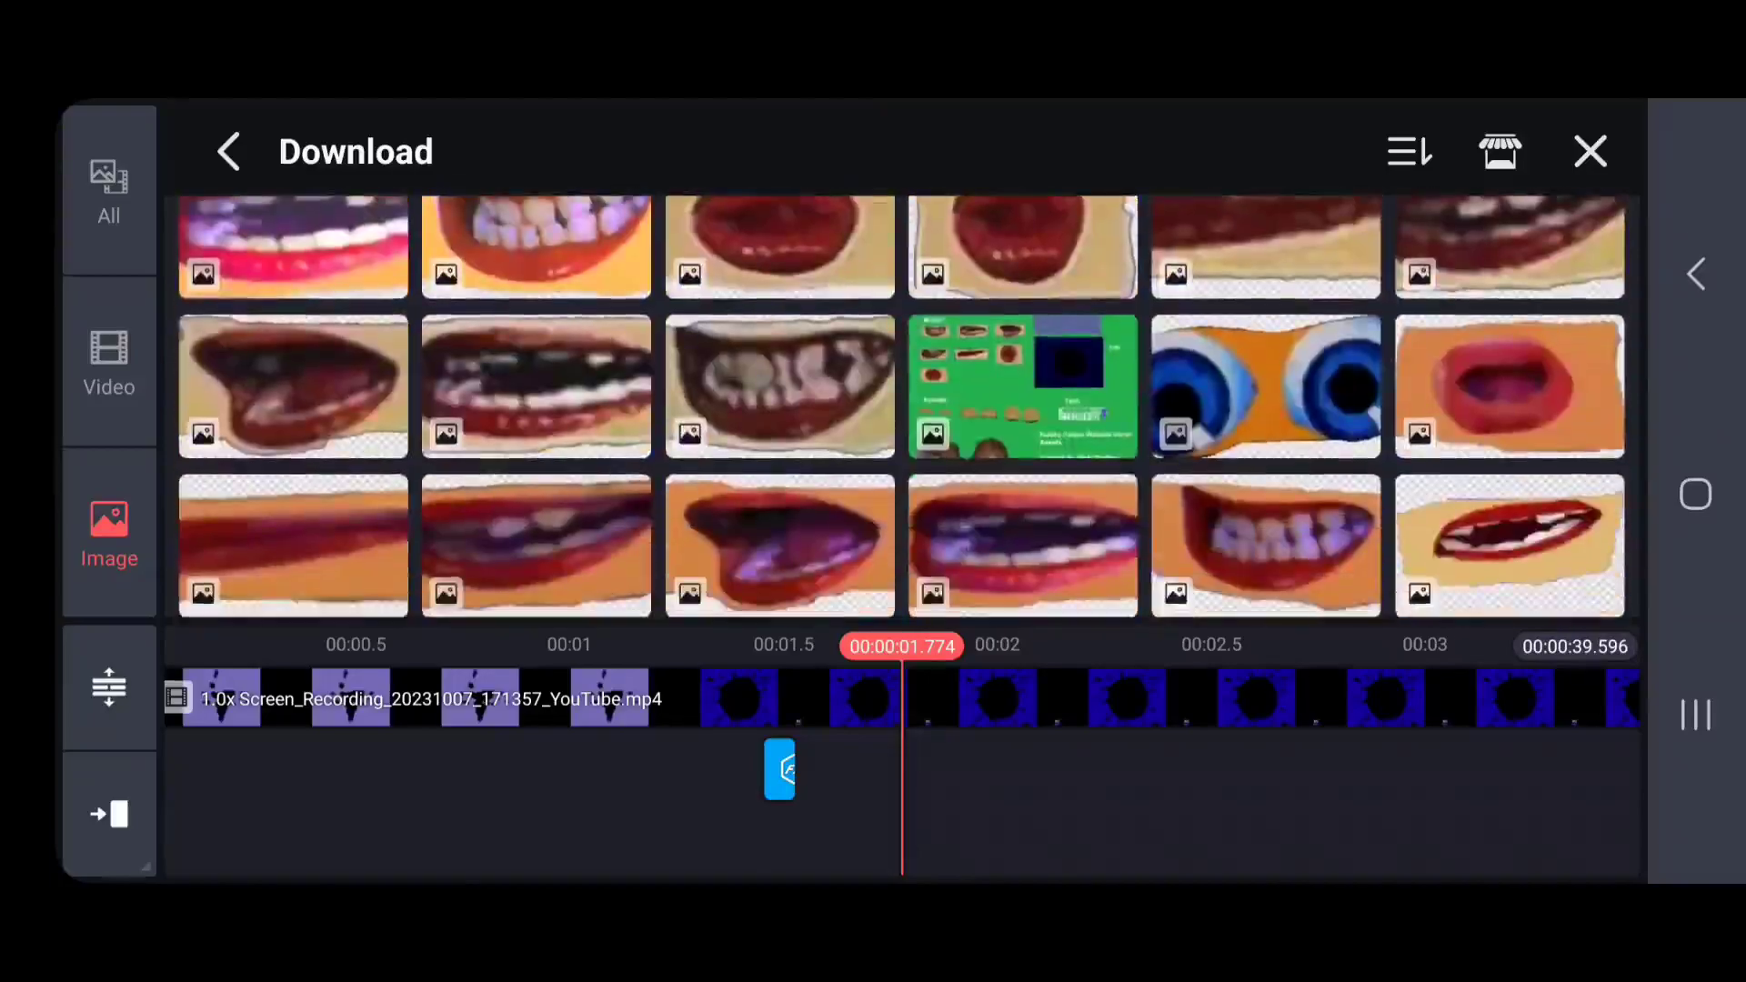
pyautogui.scroll(3, 901, 410)
pyautogui.click(293, 387)
pyautogui.click(1590, 151)
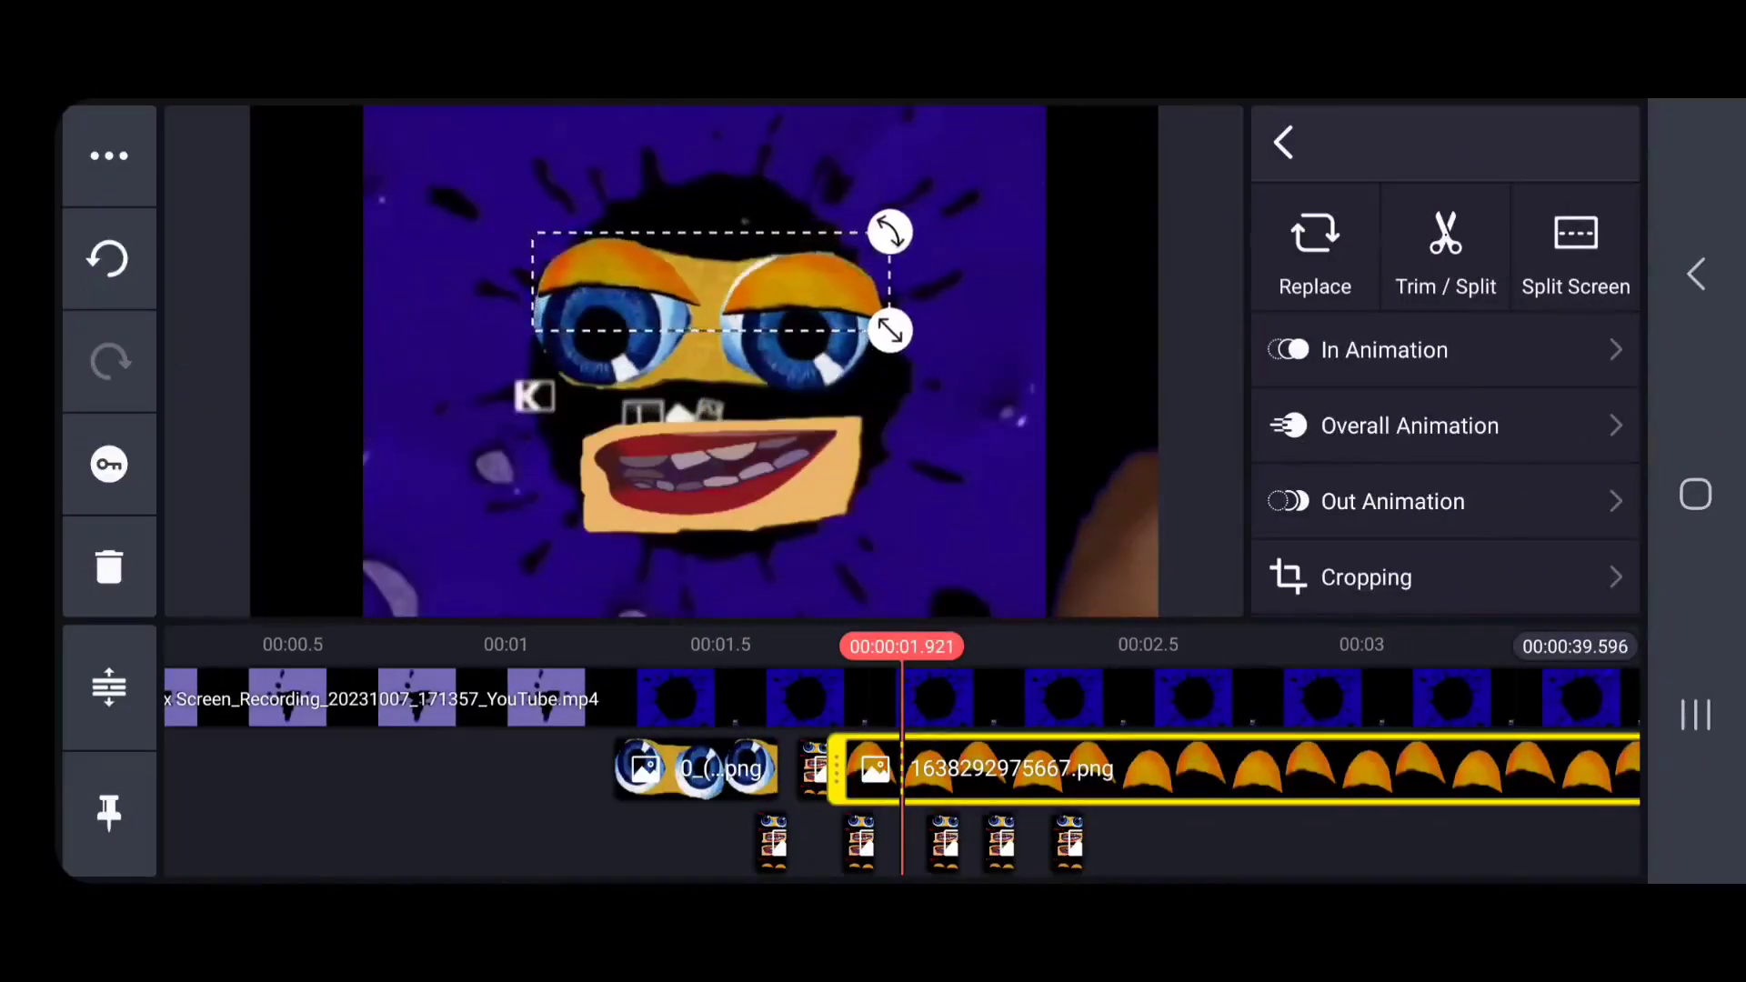
pyautogui.click(709, 473)
pyautogui.click(709, 272)
pyautogui.click(1283, 143)
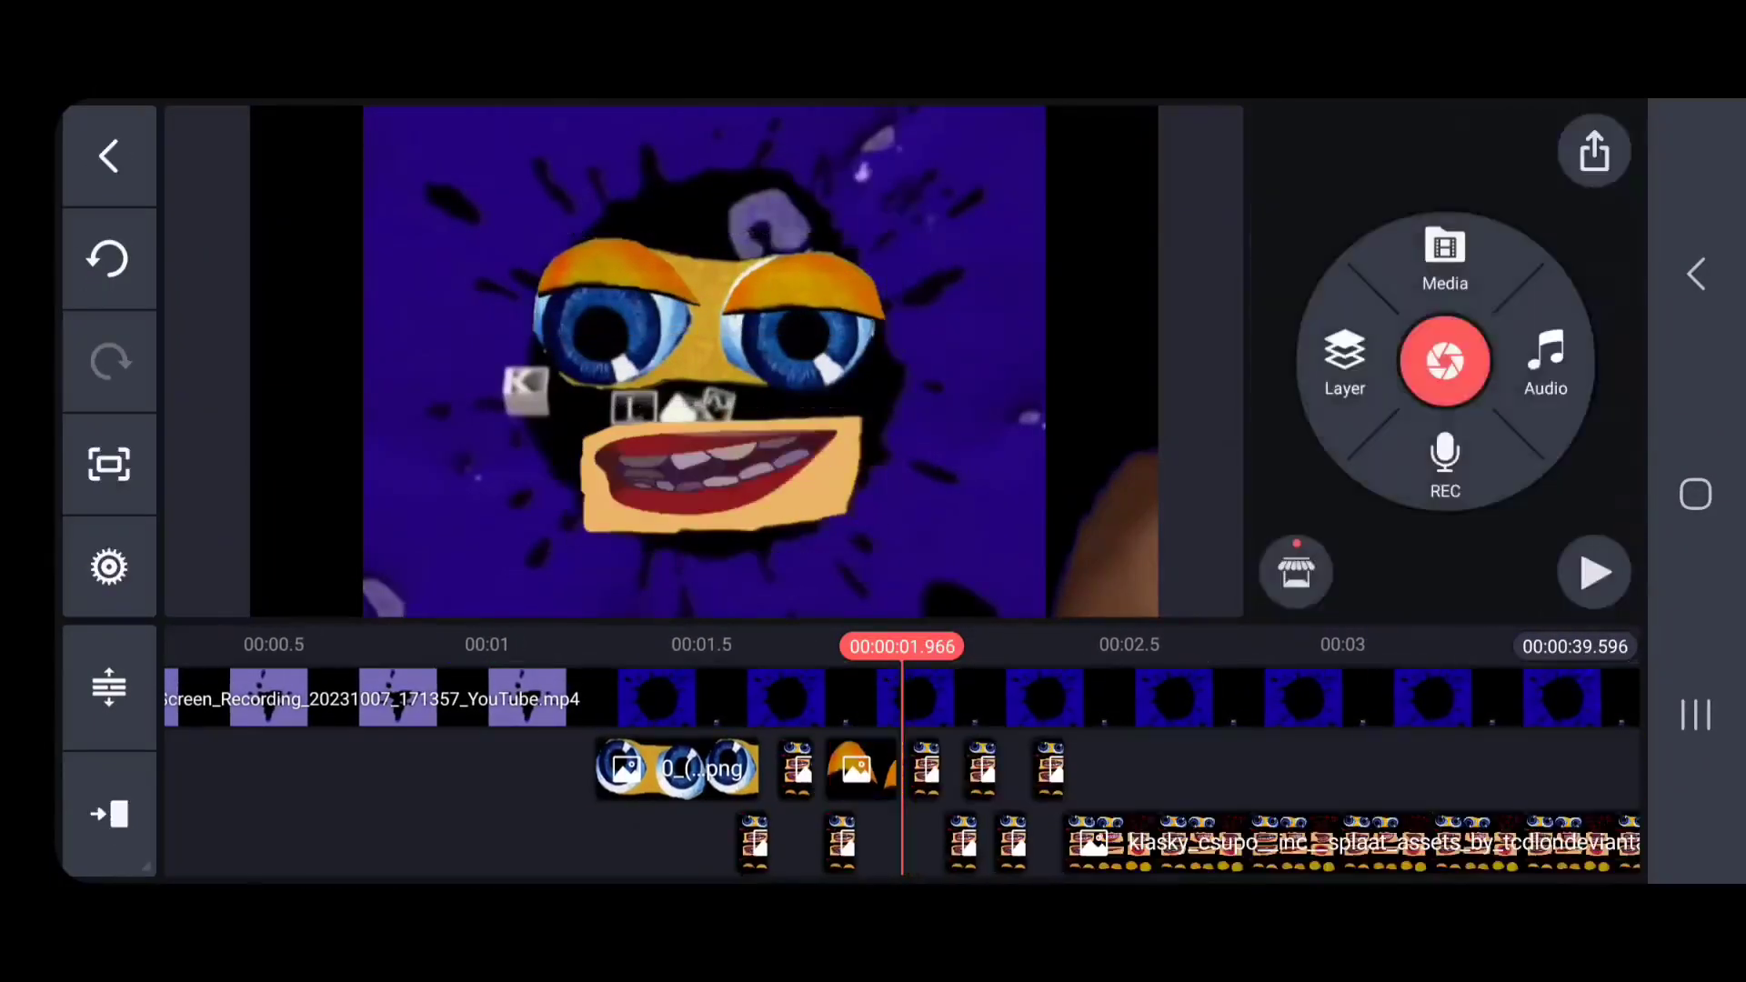
# Add another orange eyelids image layer and trim its right end to the playhead.
pyautogui.click(1594, 571)
pyautogui.click(1344, 364)
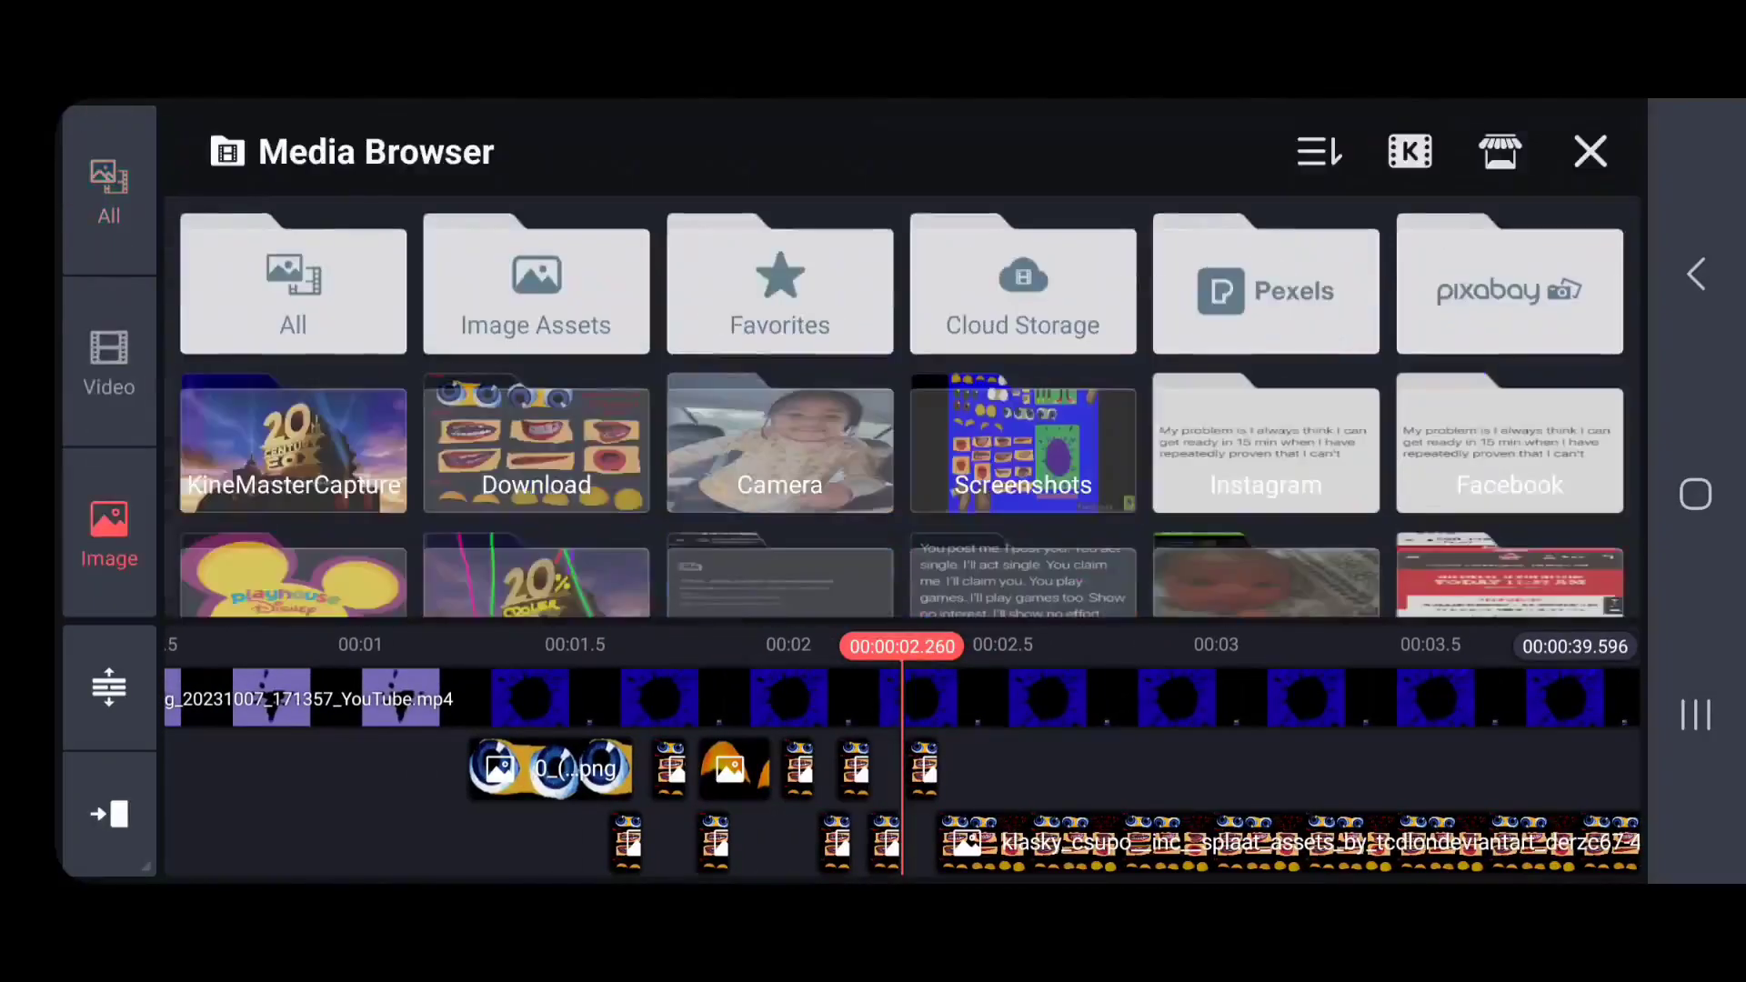
pyautogui.click(534, 436)
pyautogui.scroll(-5, 900, 410)
pyautogui.click(293, 472)
pyautogui.click(1590, 150)
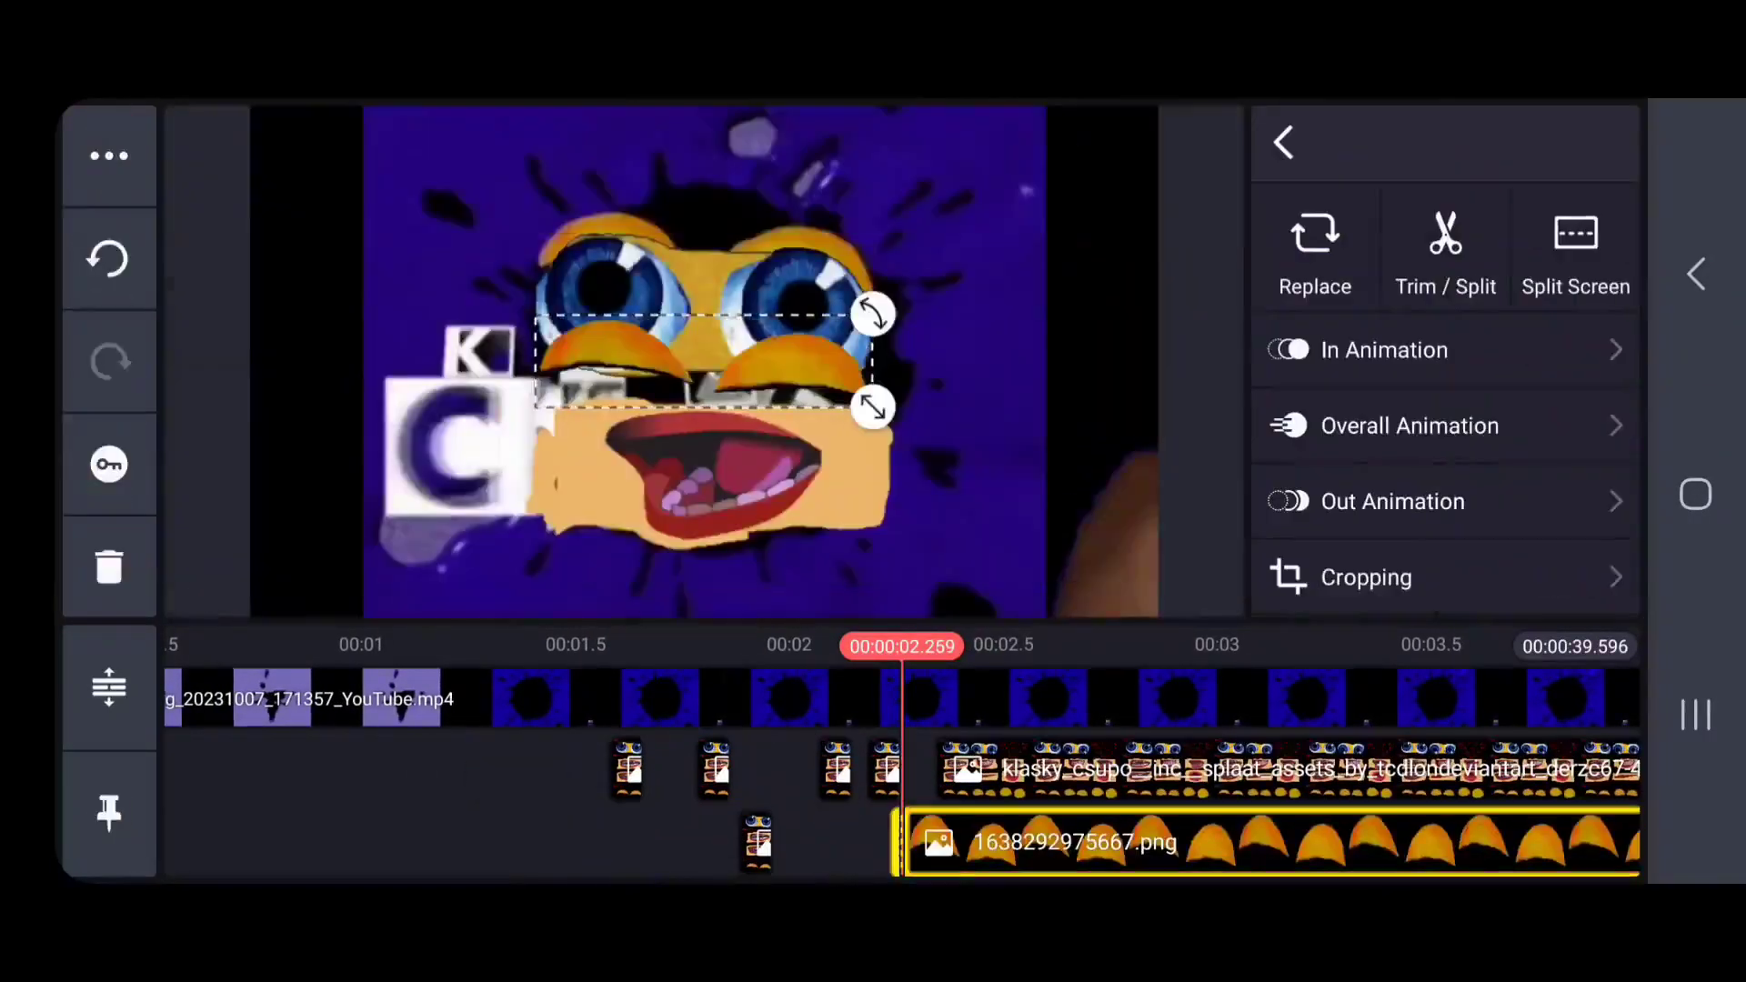
pyautogui.click(1445, 250)
pyautogui.click(1364, 295)
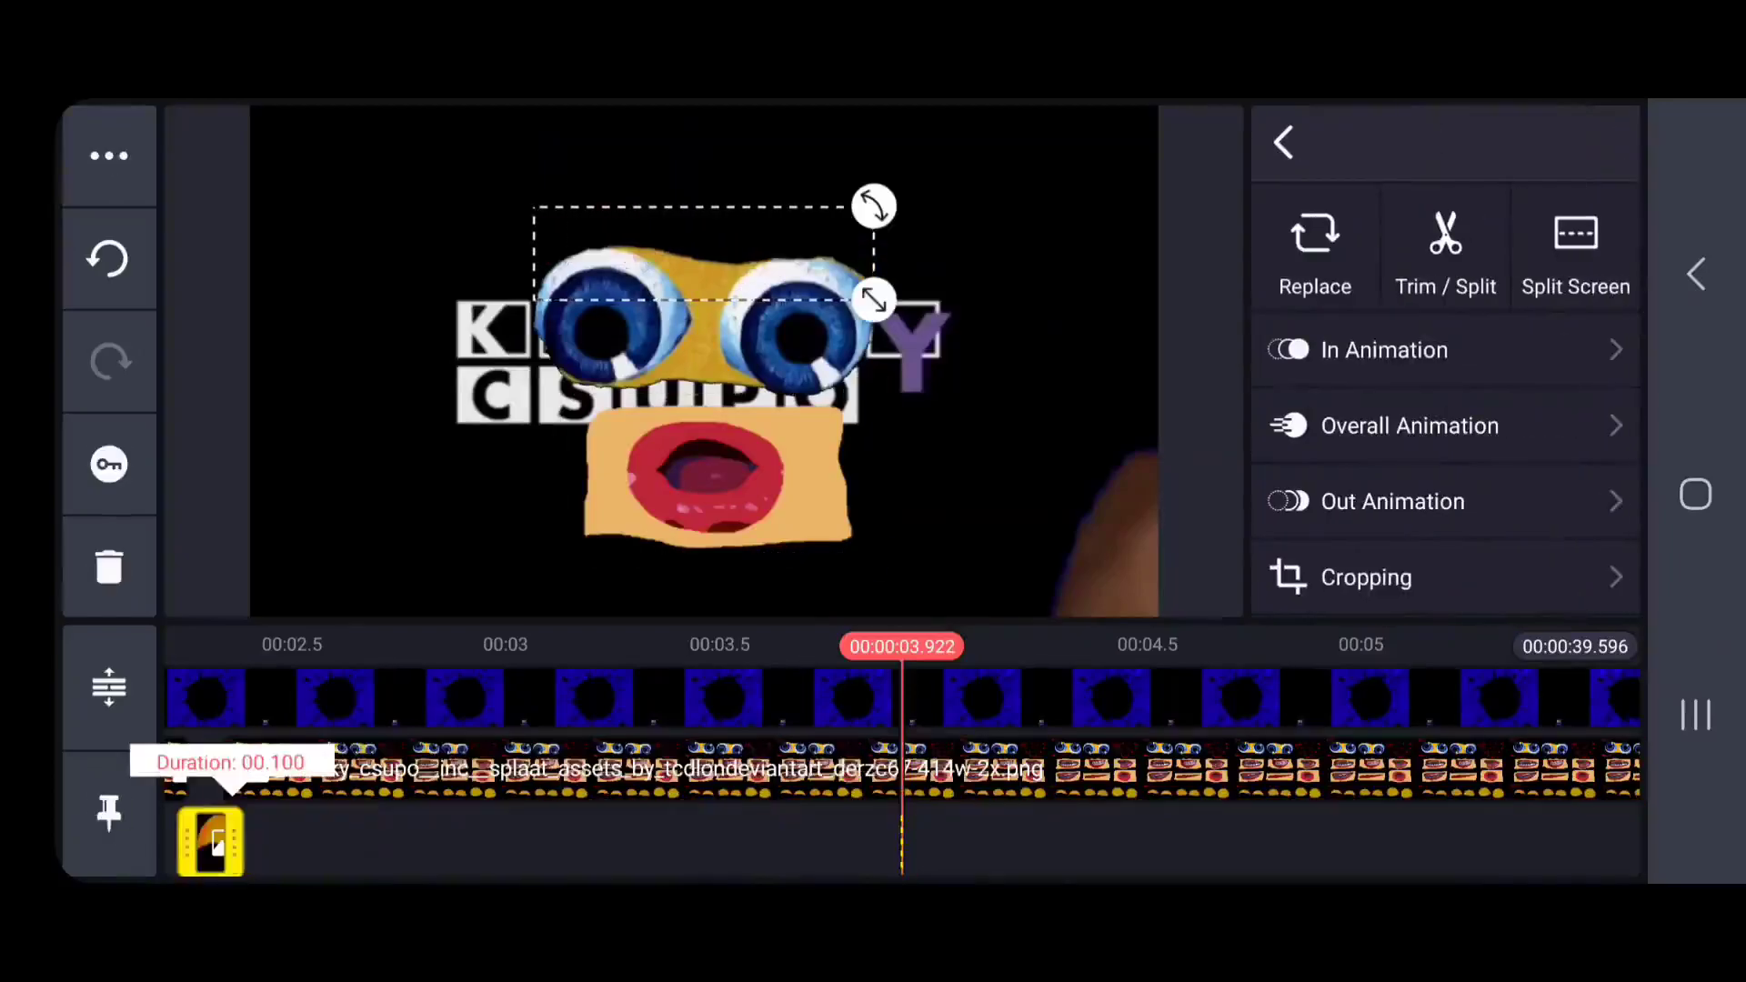
# Add a further orange eyelid image layer, trimmed to end at the playhead.
pyautogui.click(1283, 143)
pyautogui.click(1344, 364)
pyautogui.click(1263, 195)
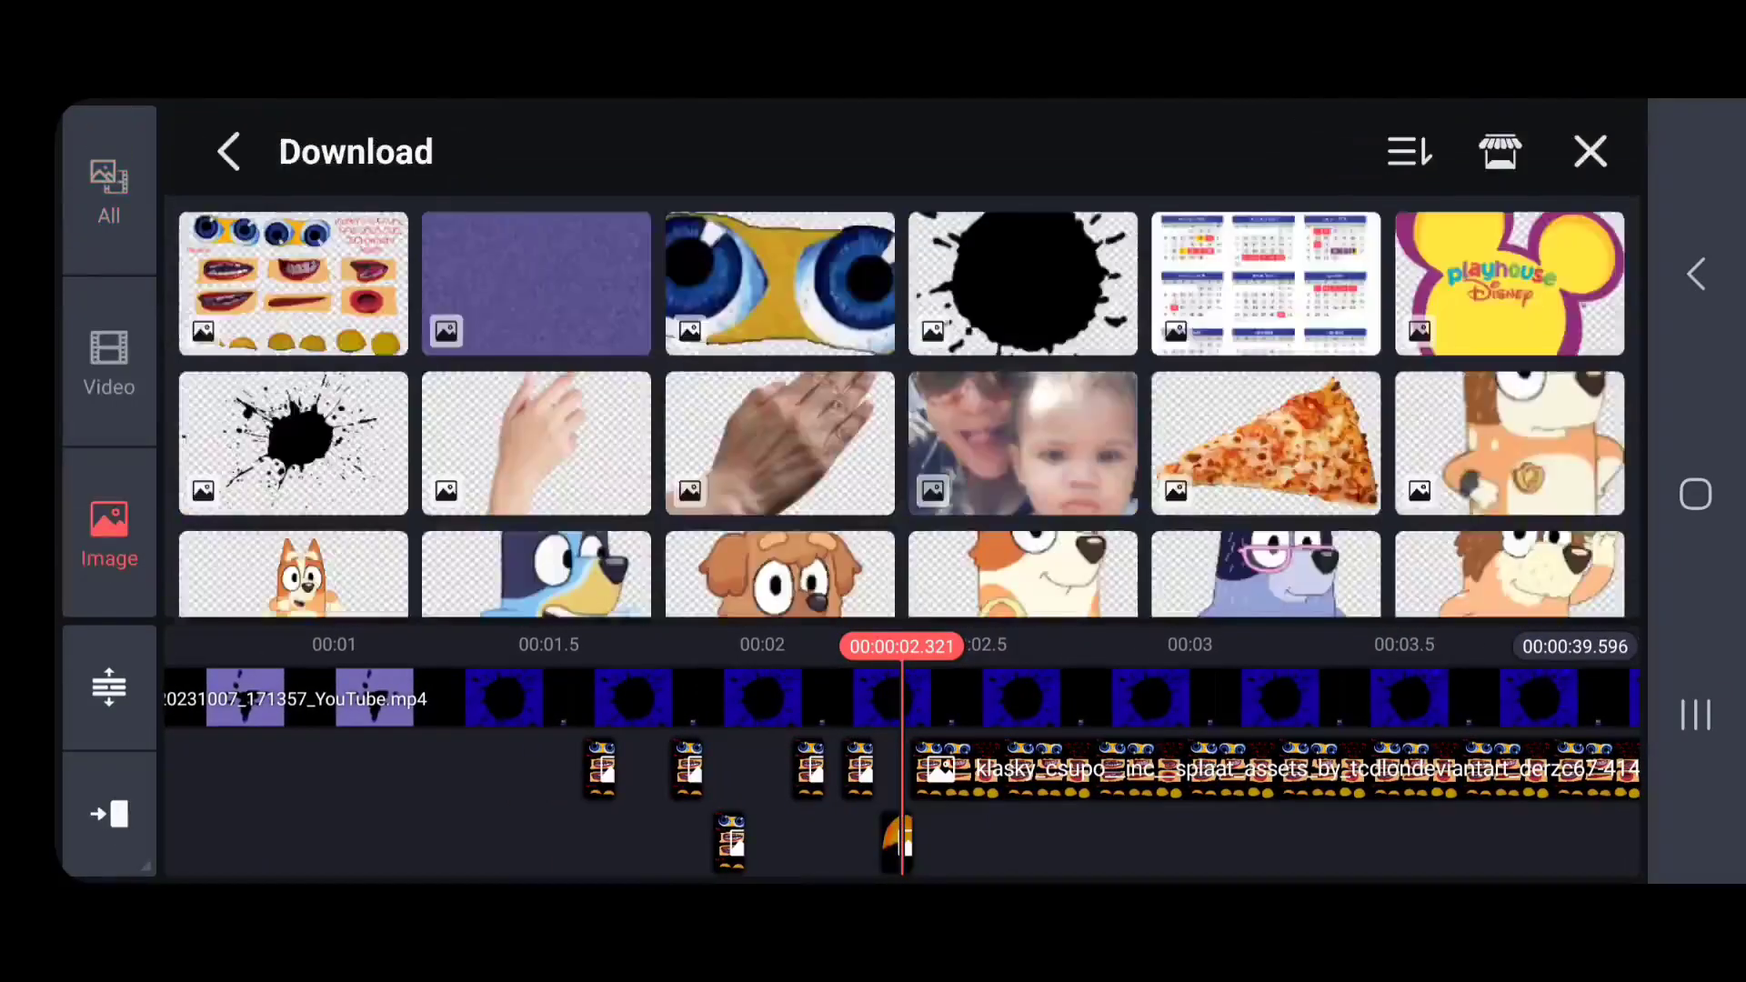
pyautogui.scroll(-5, 900, 409)
pyautogui.scroll(-5, 900, 410)
pyautogui.click(292, 265)
pyautogui.click(1591, 151)
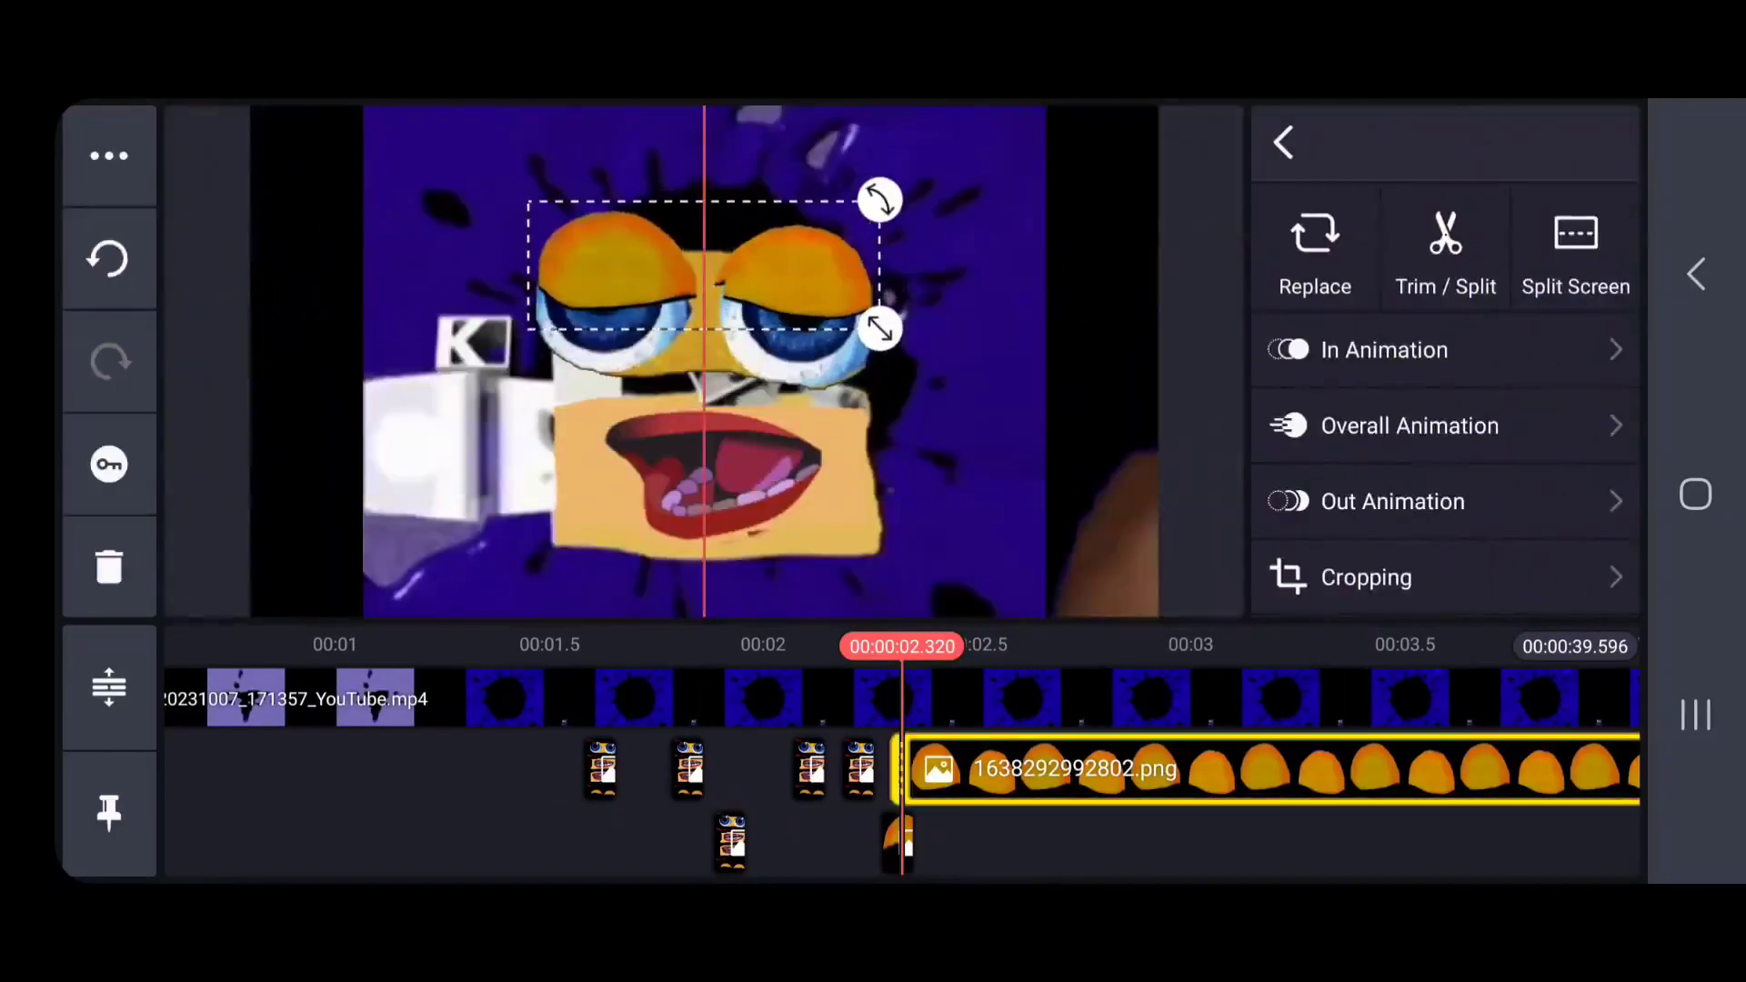
pyautogui.click(1445, 238)
pyautogui.click(1364, 296)
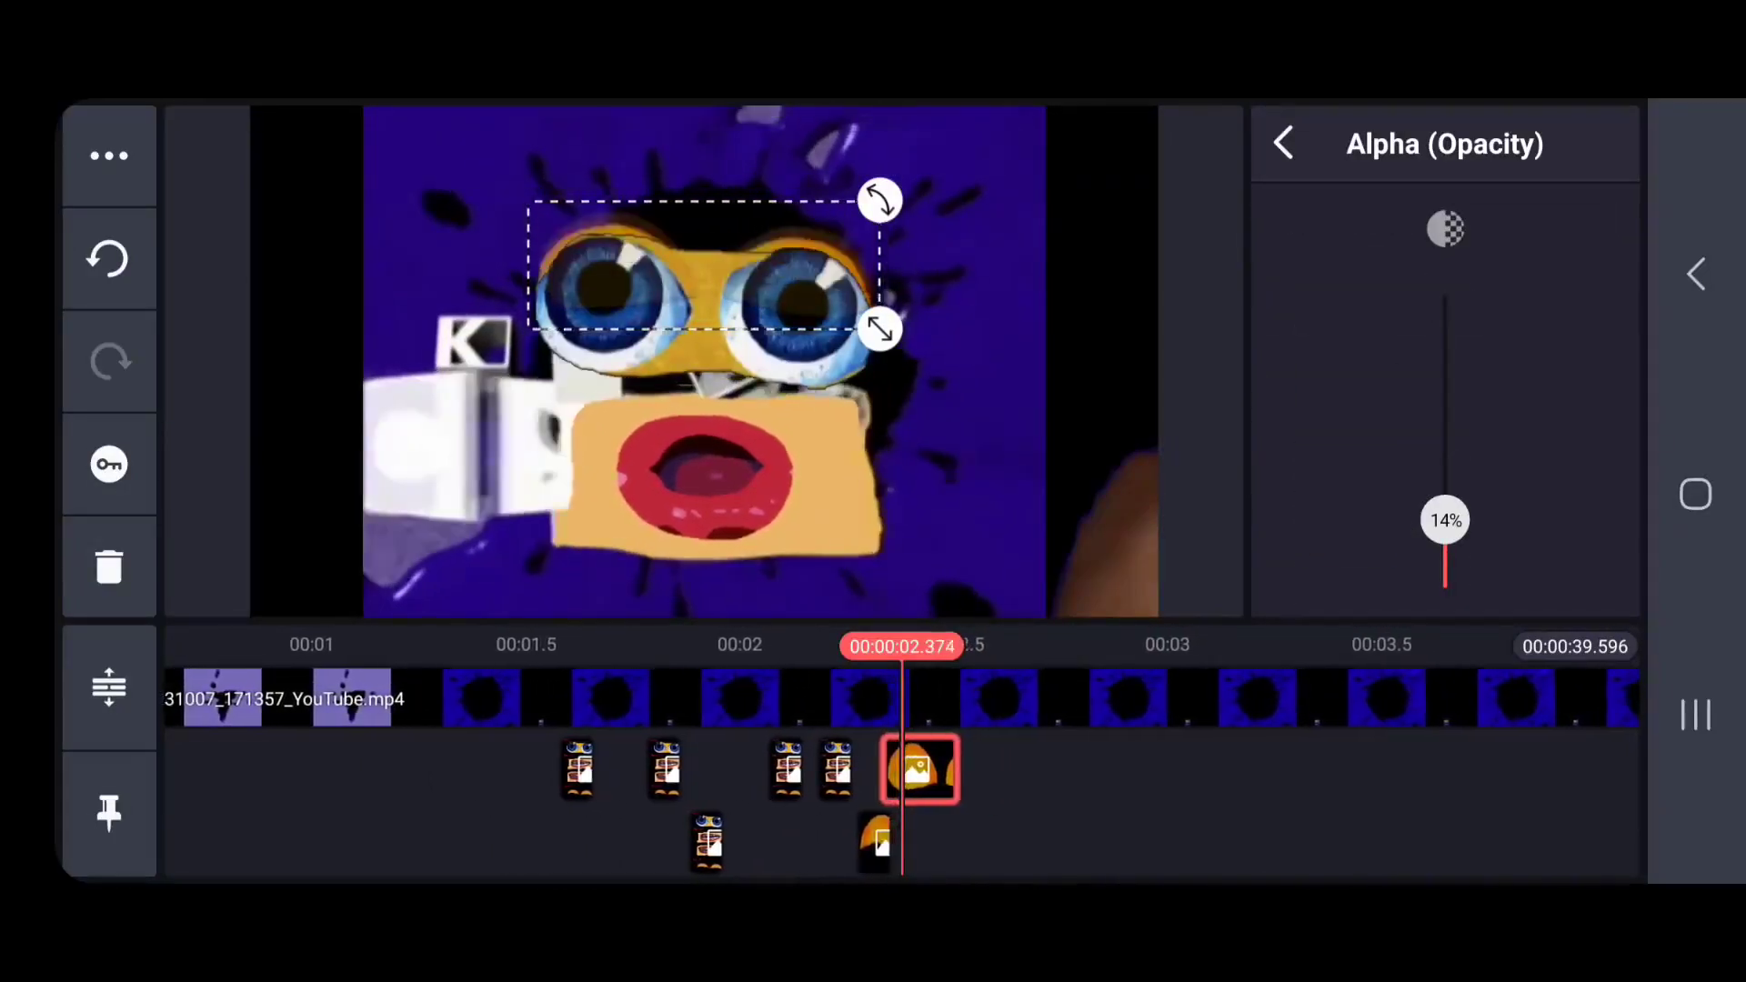
# Add one more Download image as a layer and move the playhead to 2.360 seconds.
pyautogui.click(1283, 143)
pyautogui.click(1344, 363)
pyautogui.click(519, 449)
pyautogui.scroll(-2, 900, 410)
pyautogui.click(300, 488)
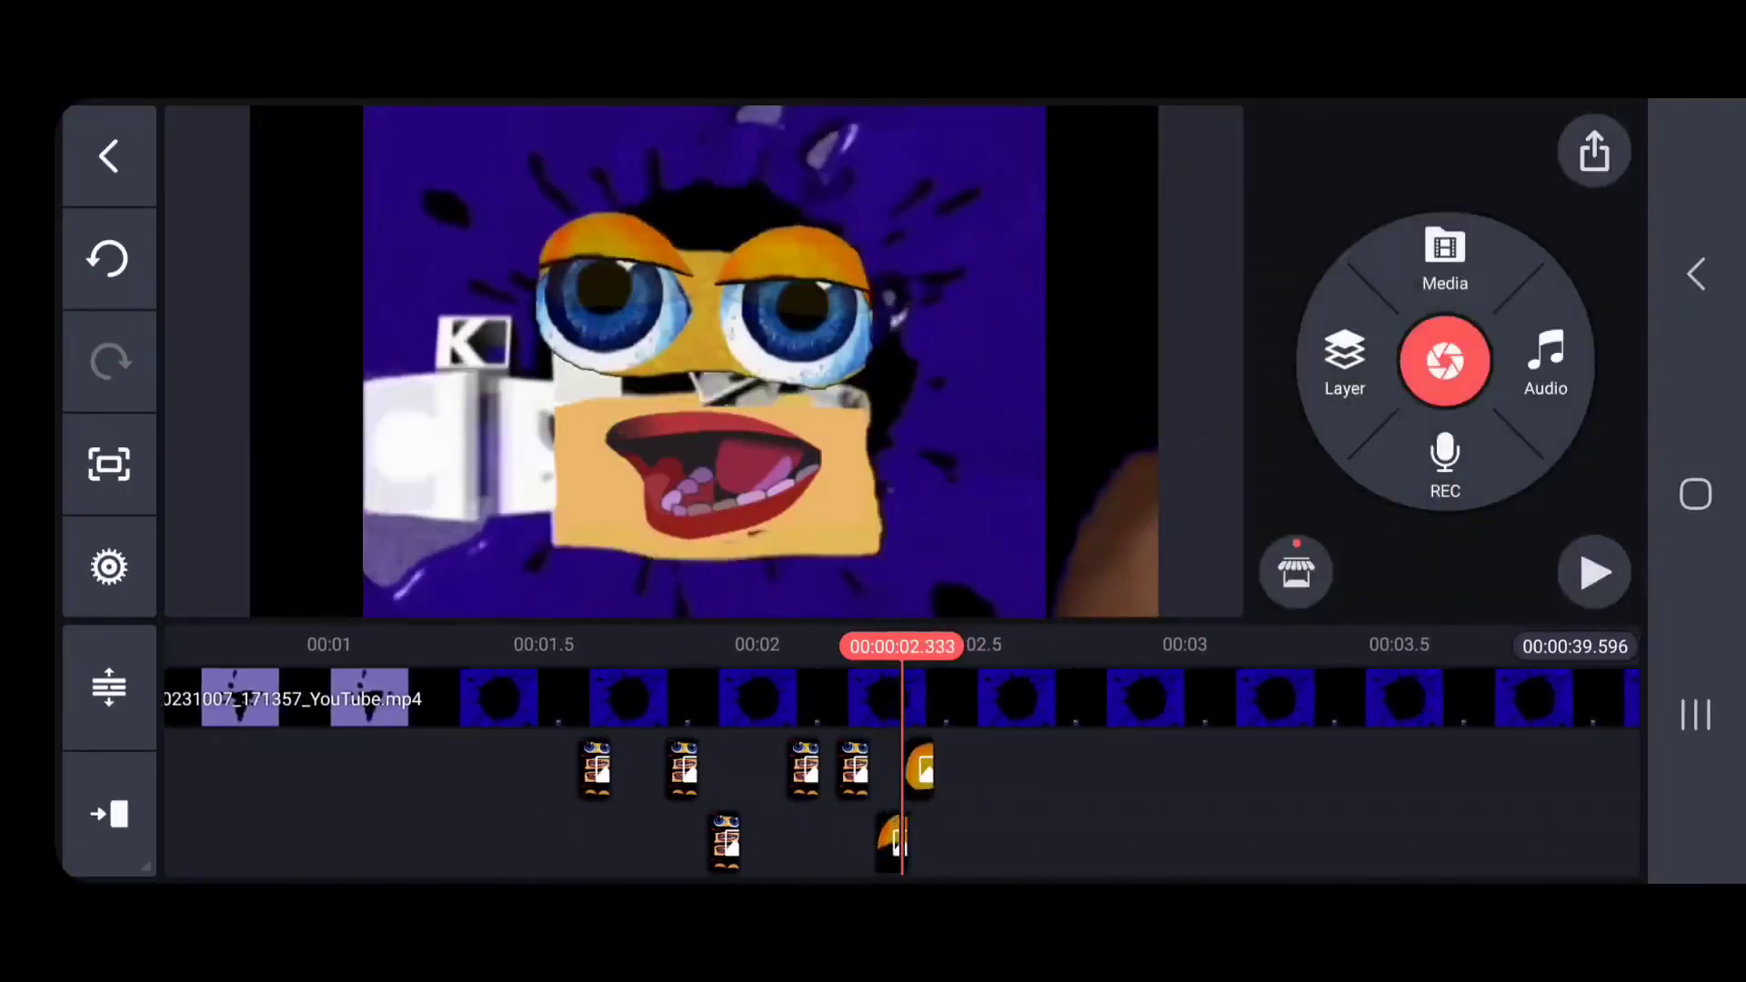
pyautogui.moveTo(1000, 818); pyautogui.dragTo(988, 818)
# Add the orange eyelid image as a layer and select the clip on the lower overlay track.
pyautogui.click(1287, 227)
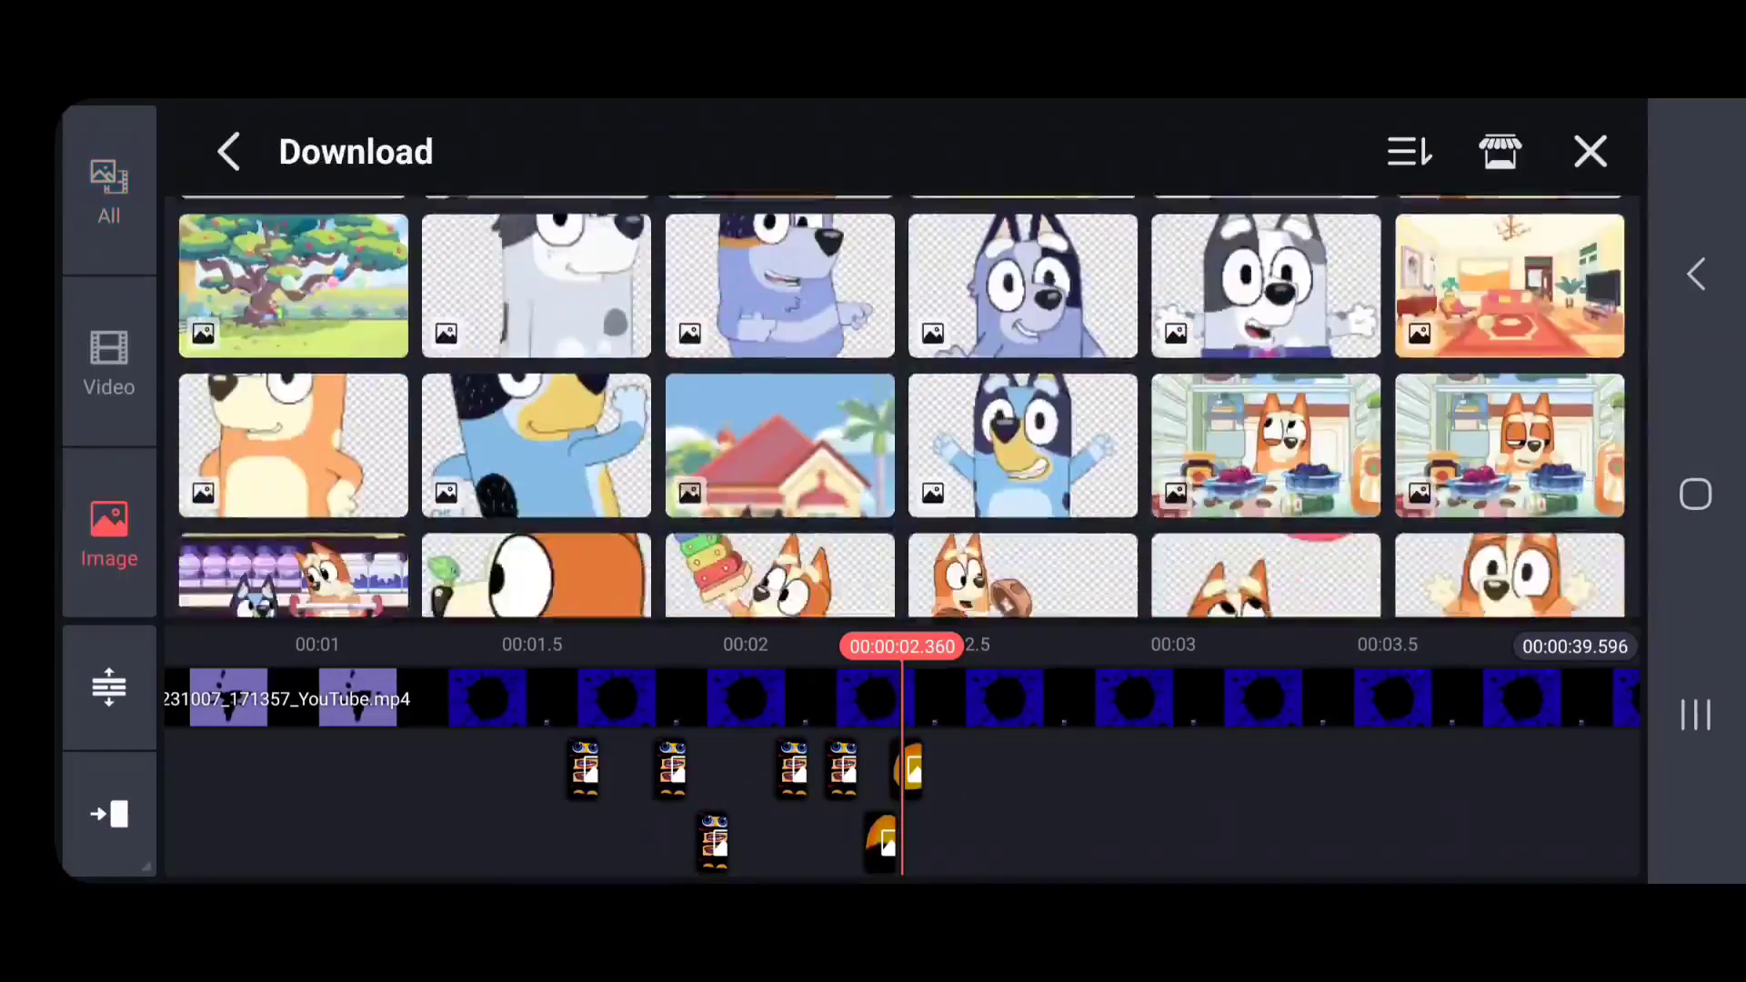
pyautogui.scroll(-10, 901, 382)
pyautogui.click(1559, 353)
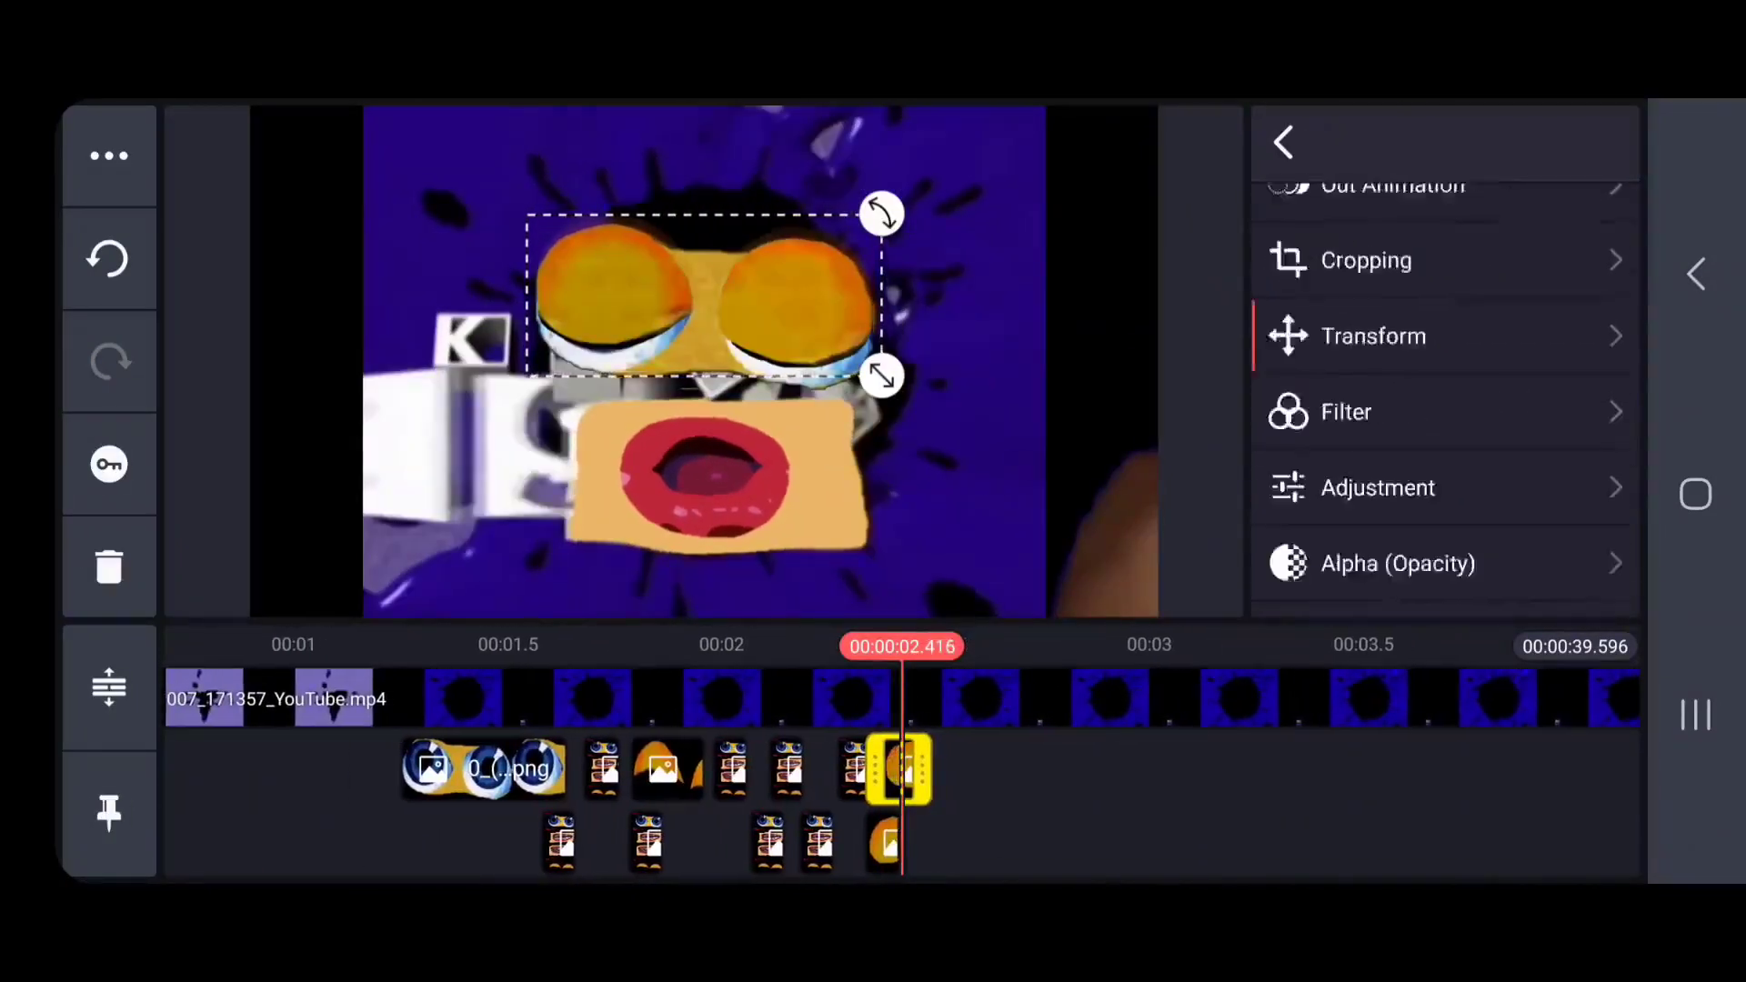
pyautogui.click(911, 841)
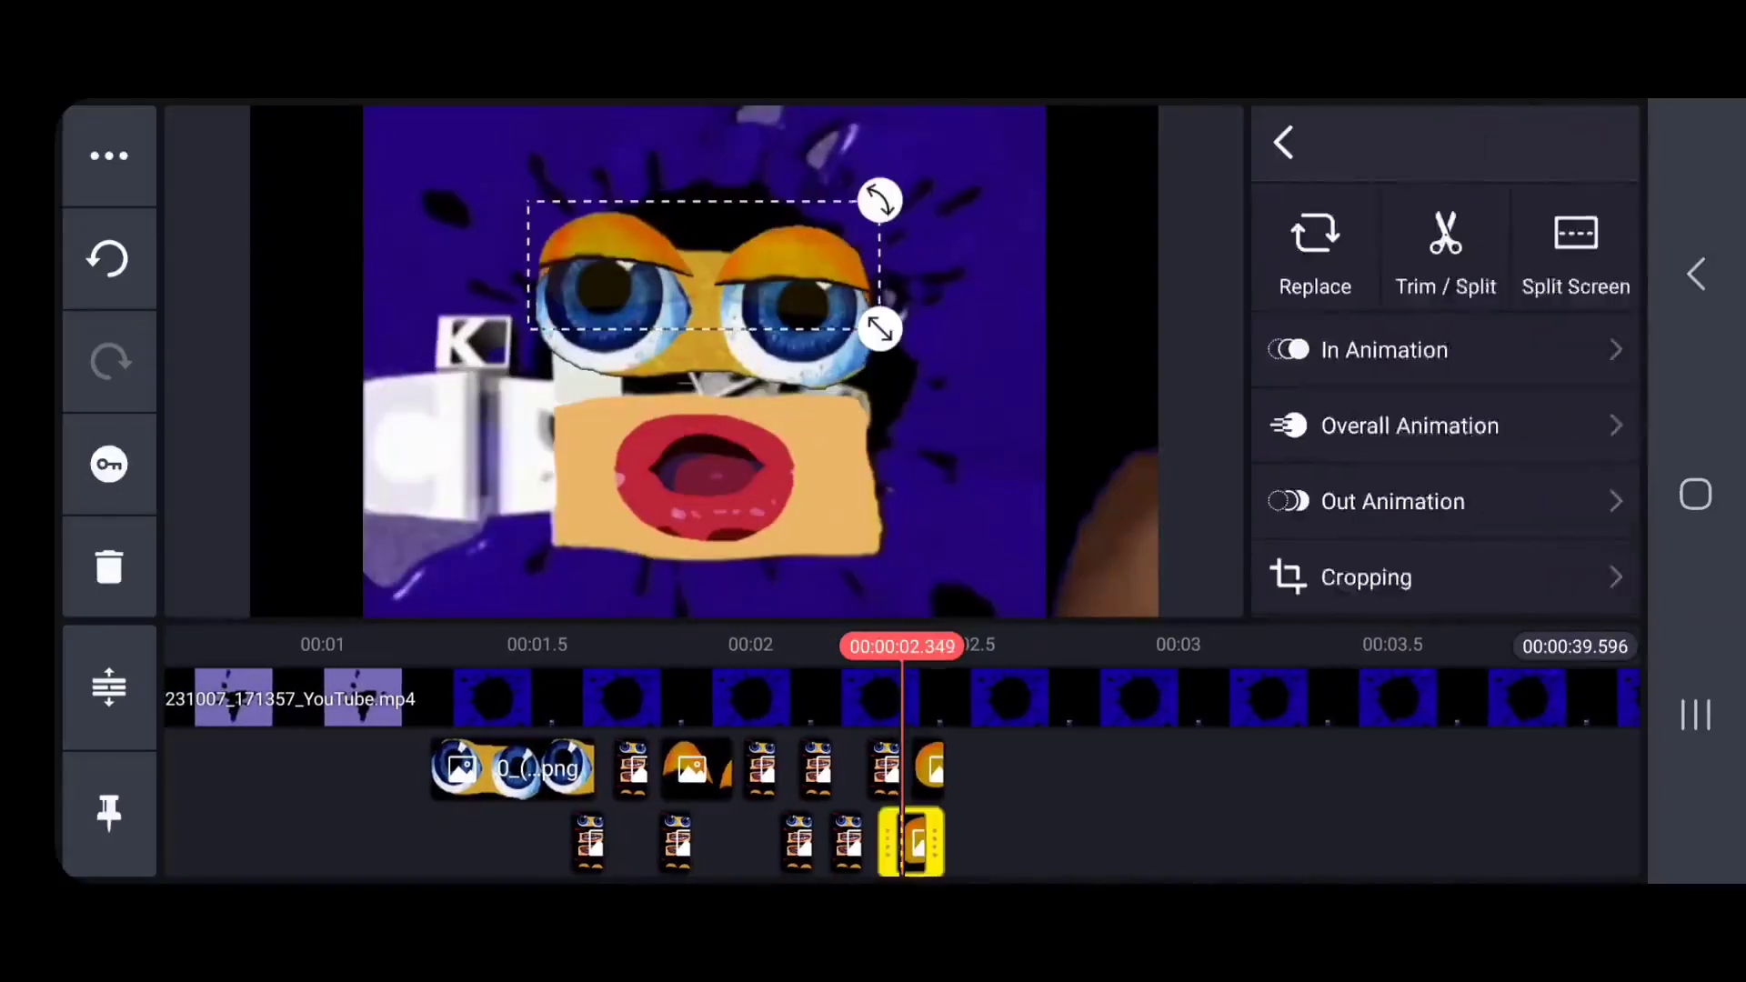
pyautogui.click(1273, 818)
# Add eyelid image 1638292992802.png as a layer and trim it to end at the playhead.
pyautogui.click(1442, 257)
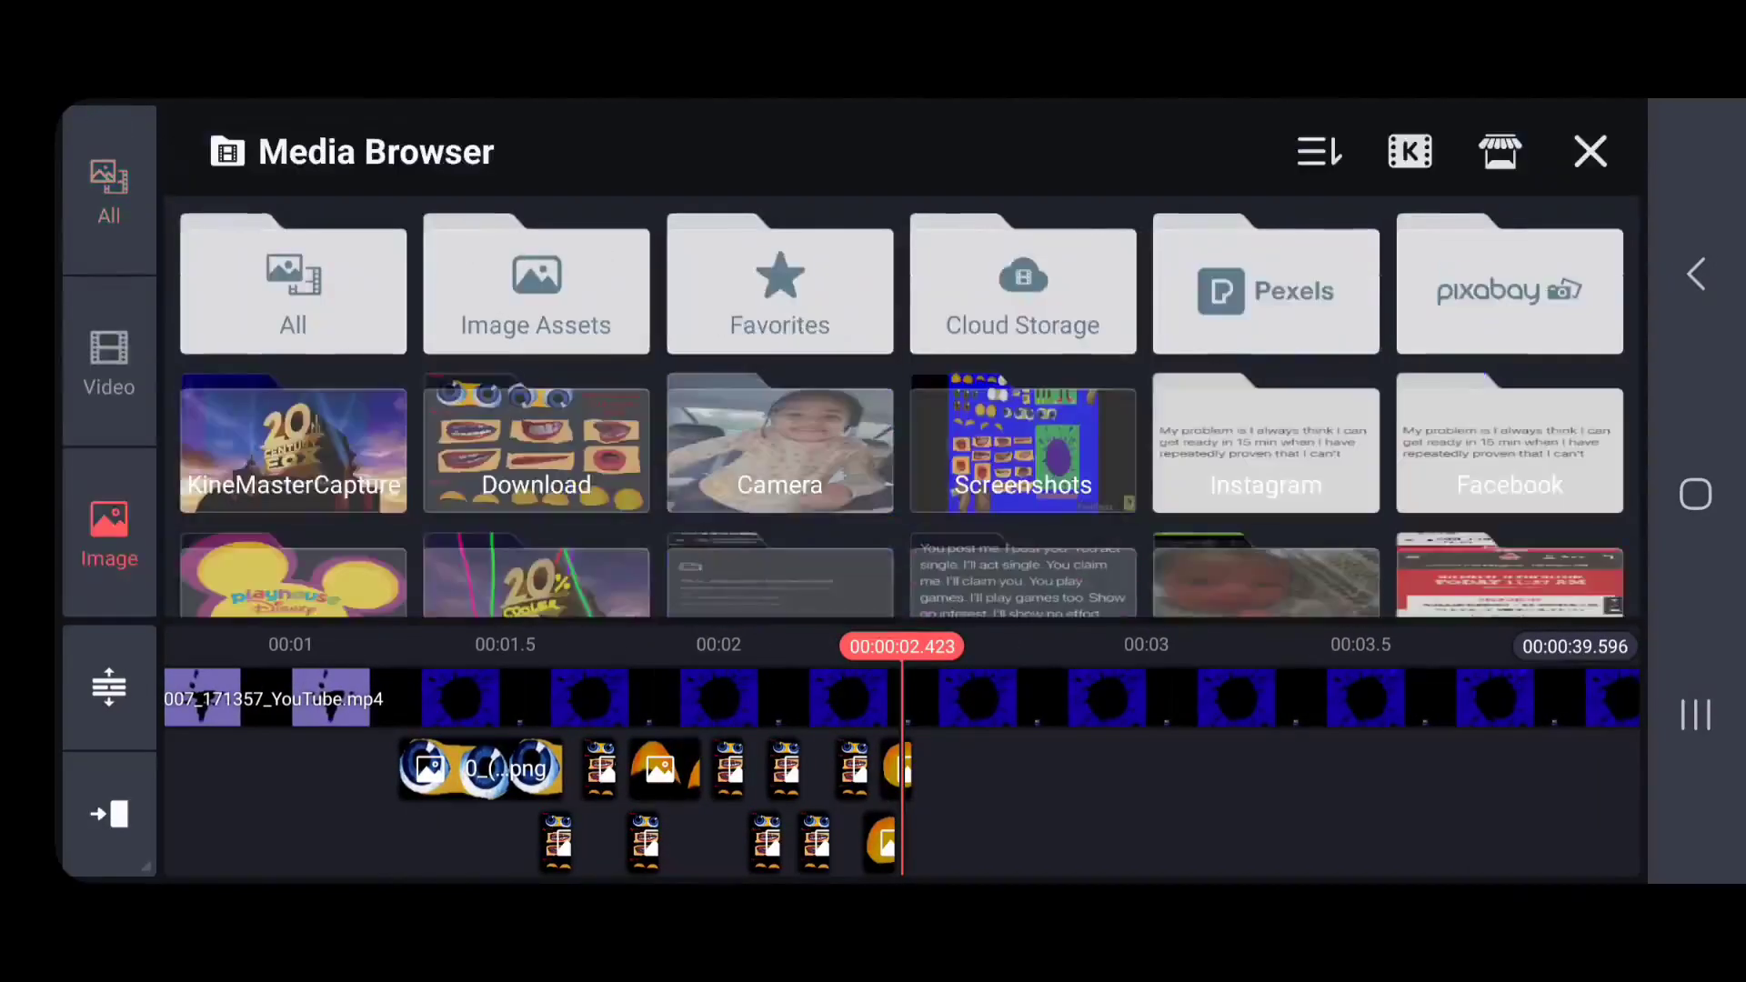
pyautogui.click(537, 428)
pyautogui.scroll(-5, 900, 400)
pyautogui.scroll(-5, 900, 400)
pyautogui.click(293, 300)
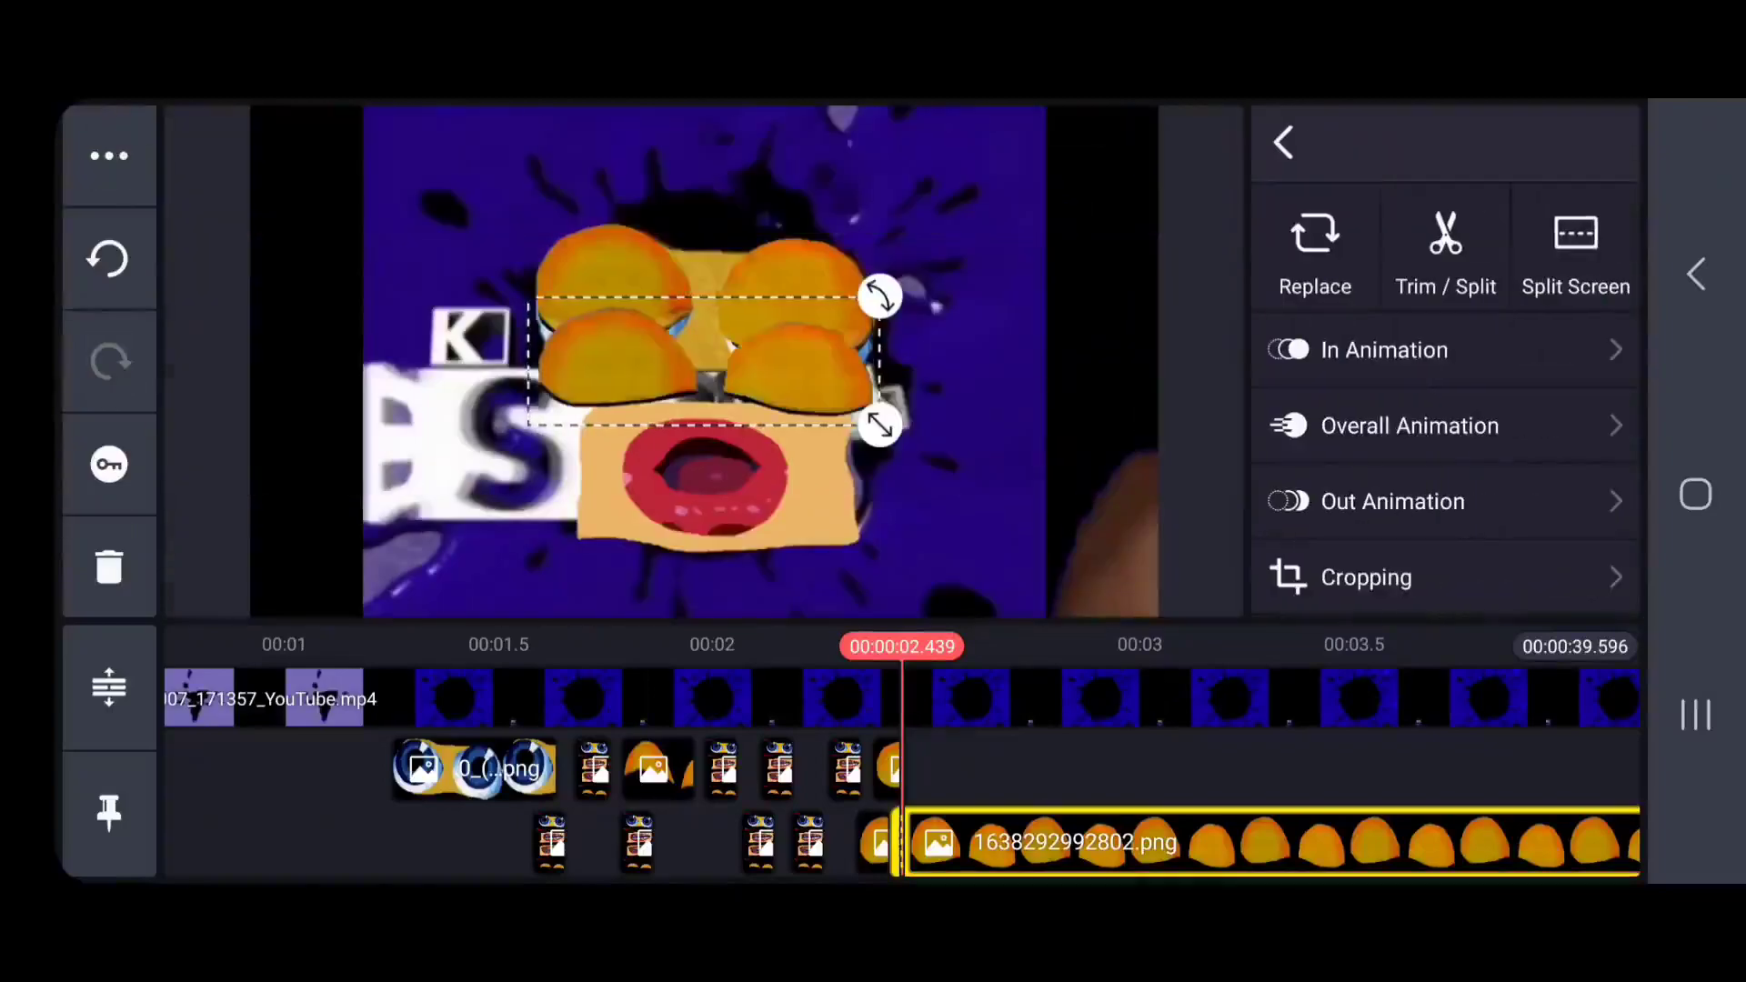
pyautogui.click(1445, 250)
pyautogui.moveTo(1092, 845); pyautogui.dragTo(939, 846)
pyautogui.click(1445, 250)
pyautogui.click(1369, 297)
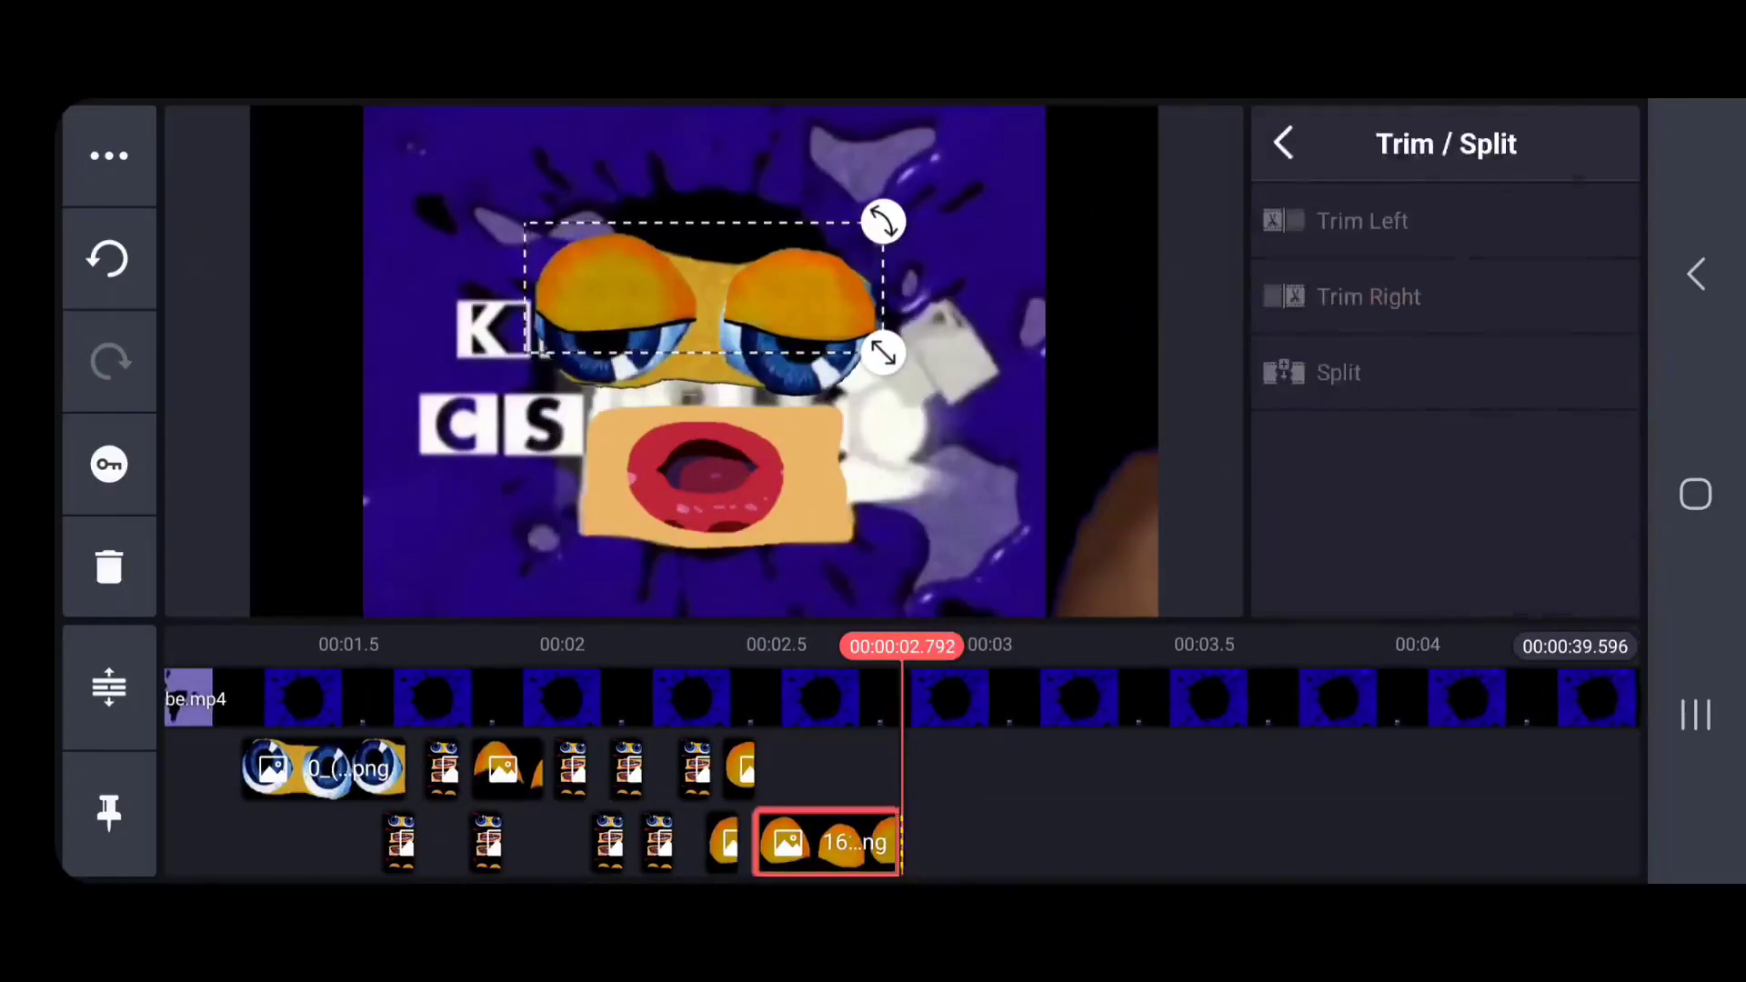
# Add eyelid image 1638292975667.png, trim it at the playhead, and replay the blink from 2 seconds.
pyautogui.click(1315, 250)
pyautogui.click(1267, 436)
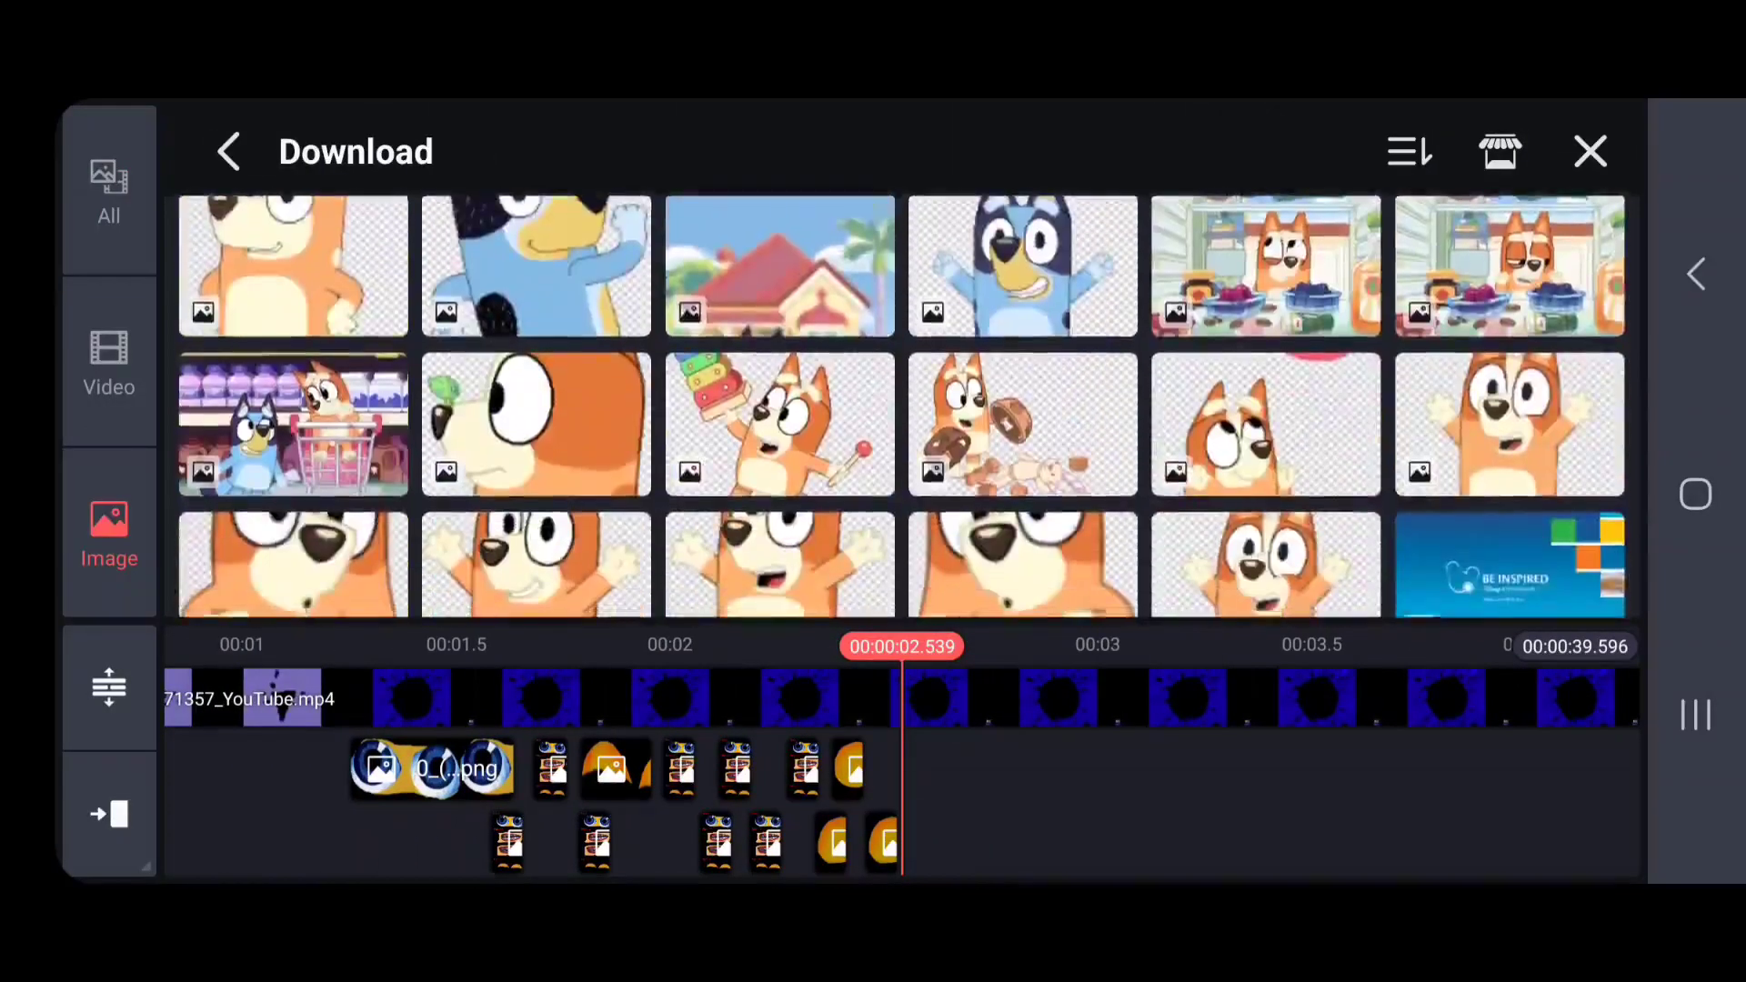
pyautogui.scroll(-5, 900, 400)
pyautogui.scroll(-5, 900, 400)
pyautogui.click(304, 350)
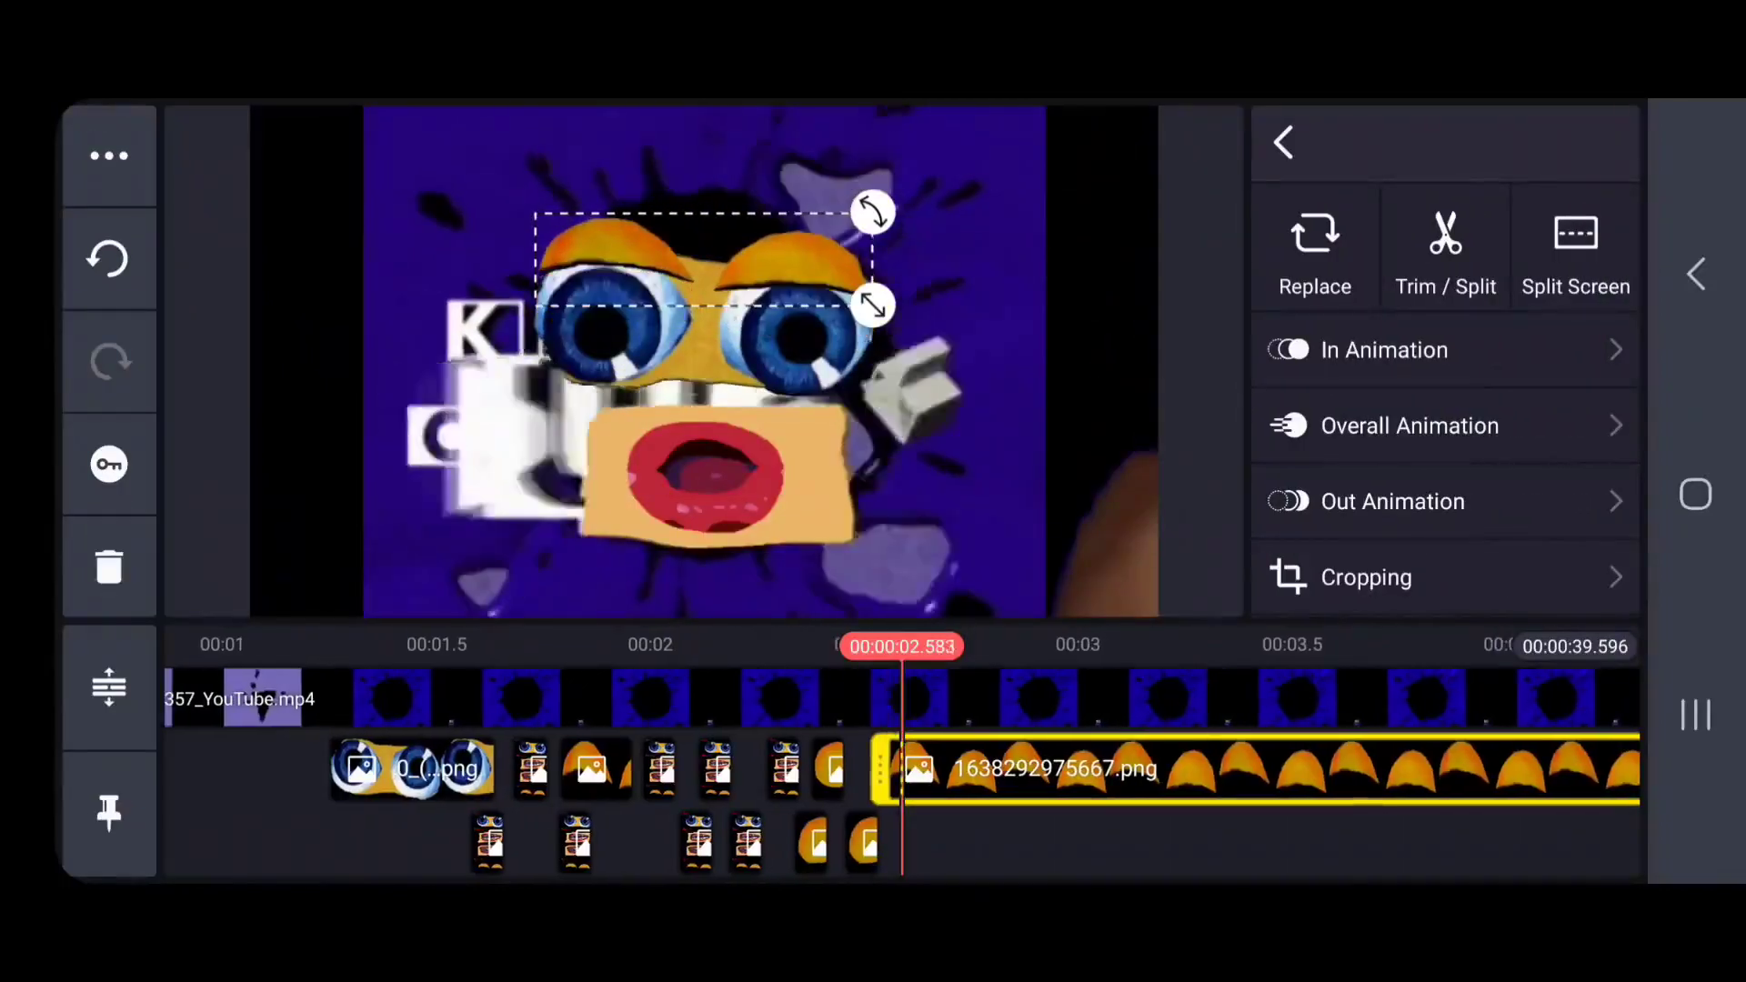
pyautogui.click(1445, 250)
pyautogui.click(1369, 297)
pyautogui.click(1283, 143)
pyautogui.click(1283, 143)
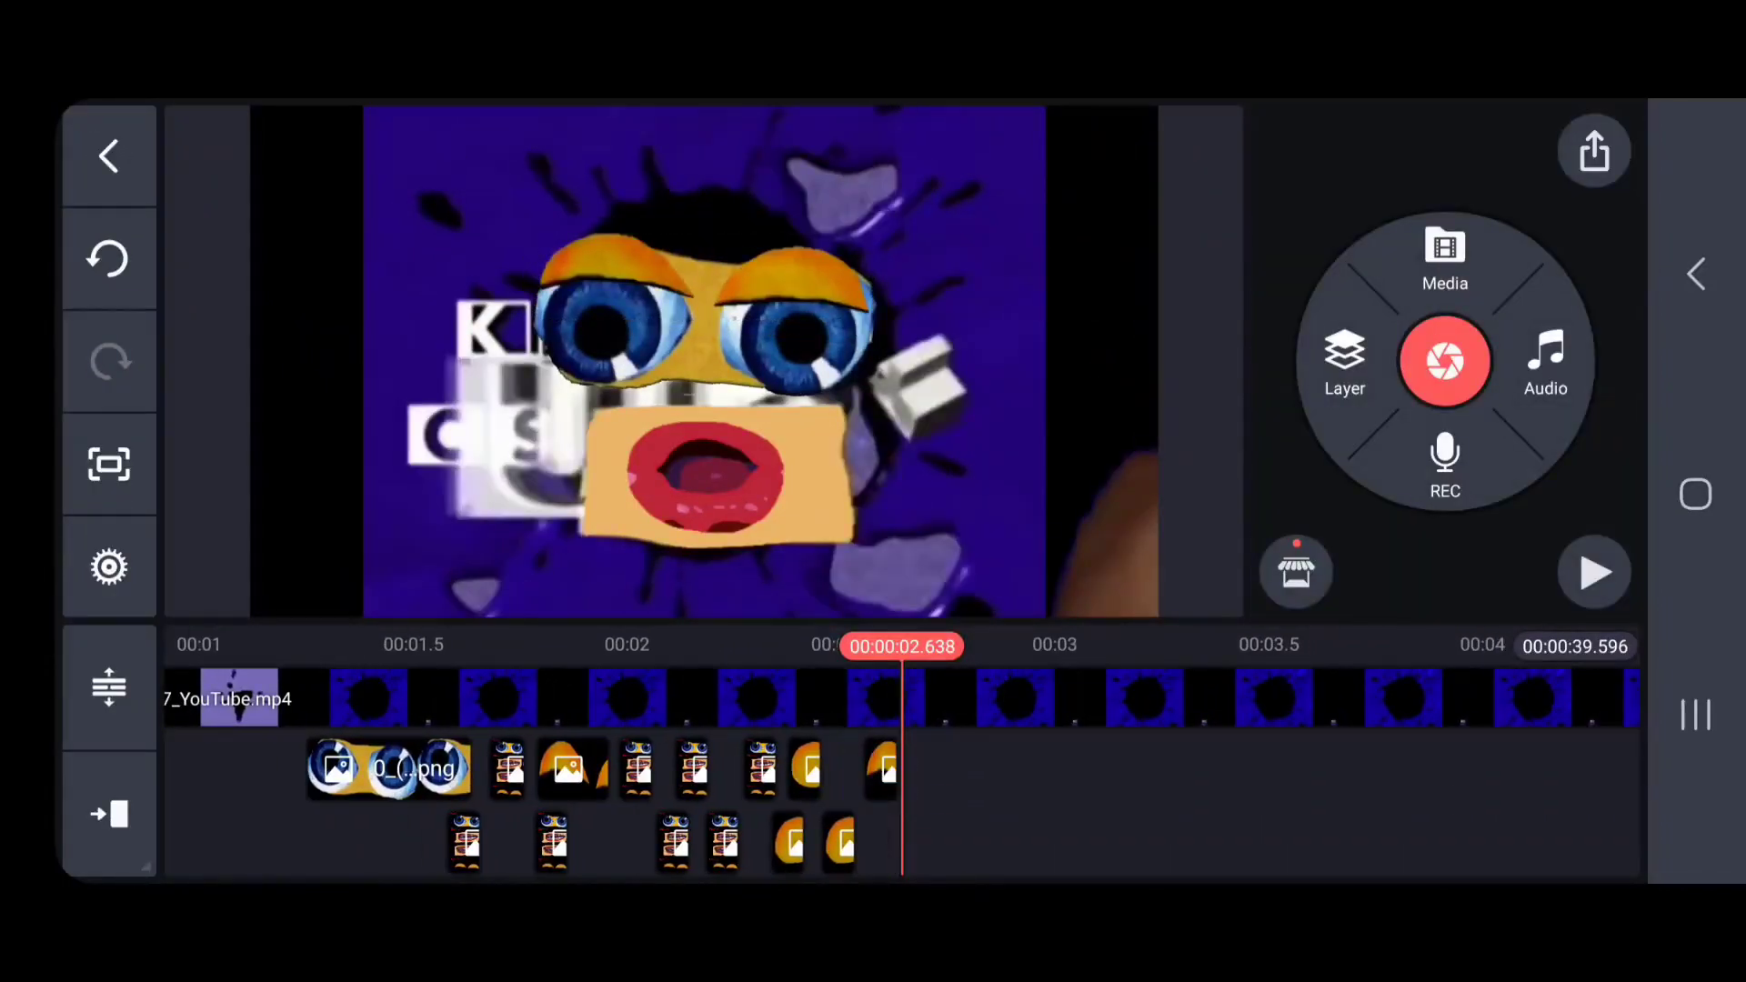
pyautogui.moveTo(910, 846); pyautogui.dragTo(1209, 845)
pyautogui.click(1594, 572)
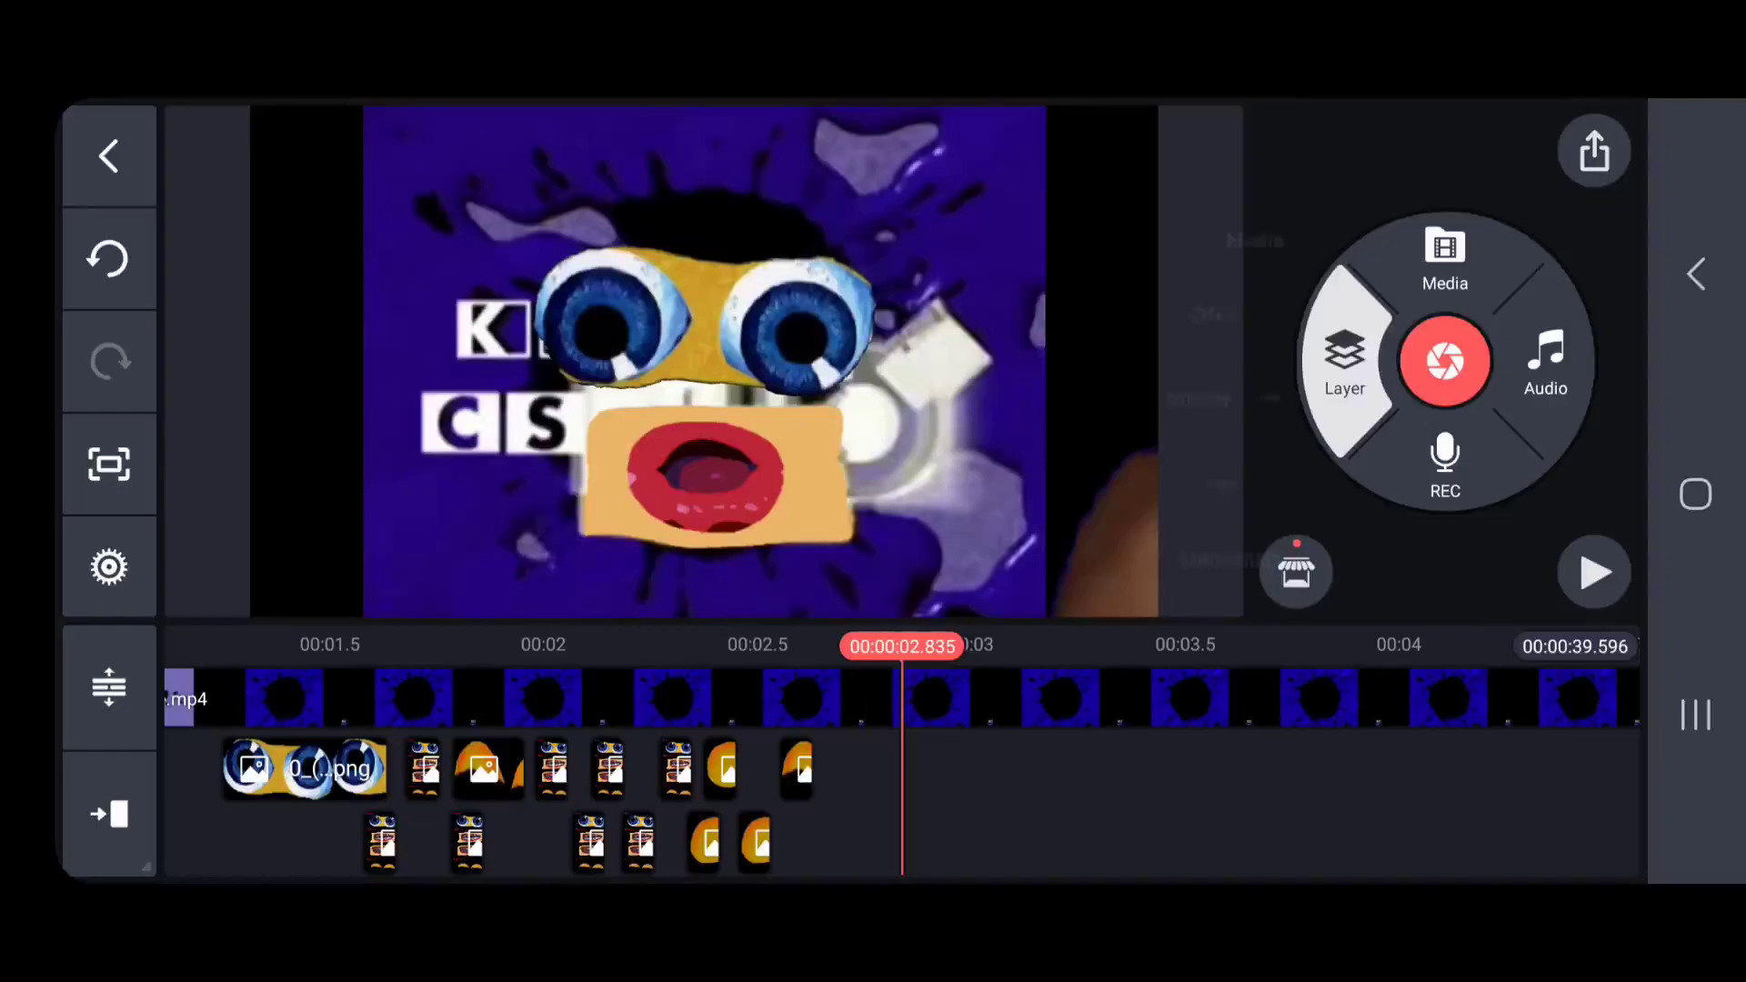
# Apply the Transform Perspective 1 effect at the playhead with Slope X set to 2.
pyautogui.click(1344, 364)
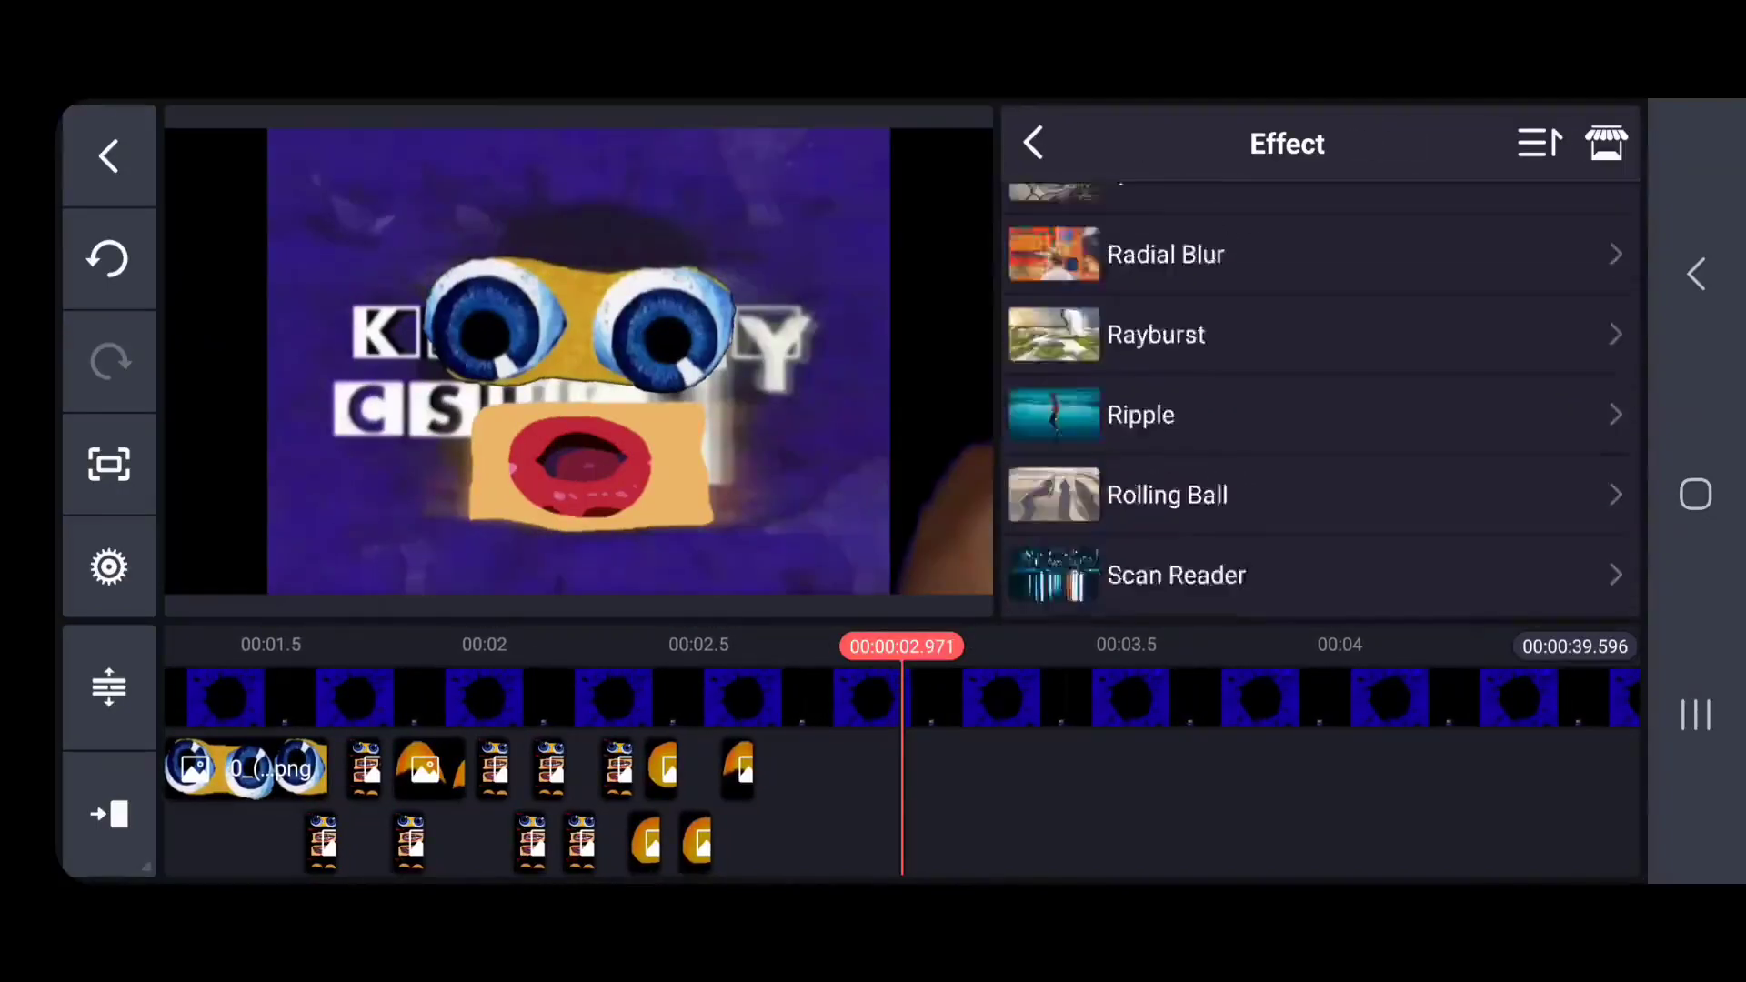
pyautogui.click(1164, 511)
pyautogui.click(1401, 232)
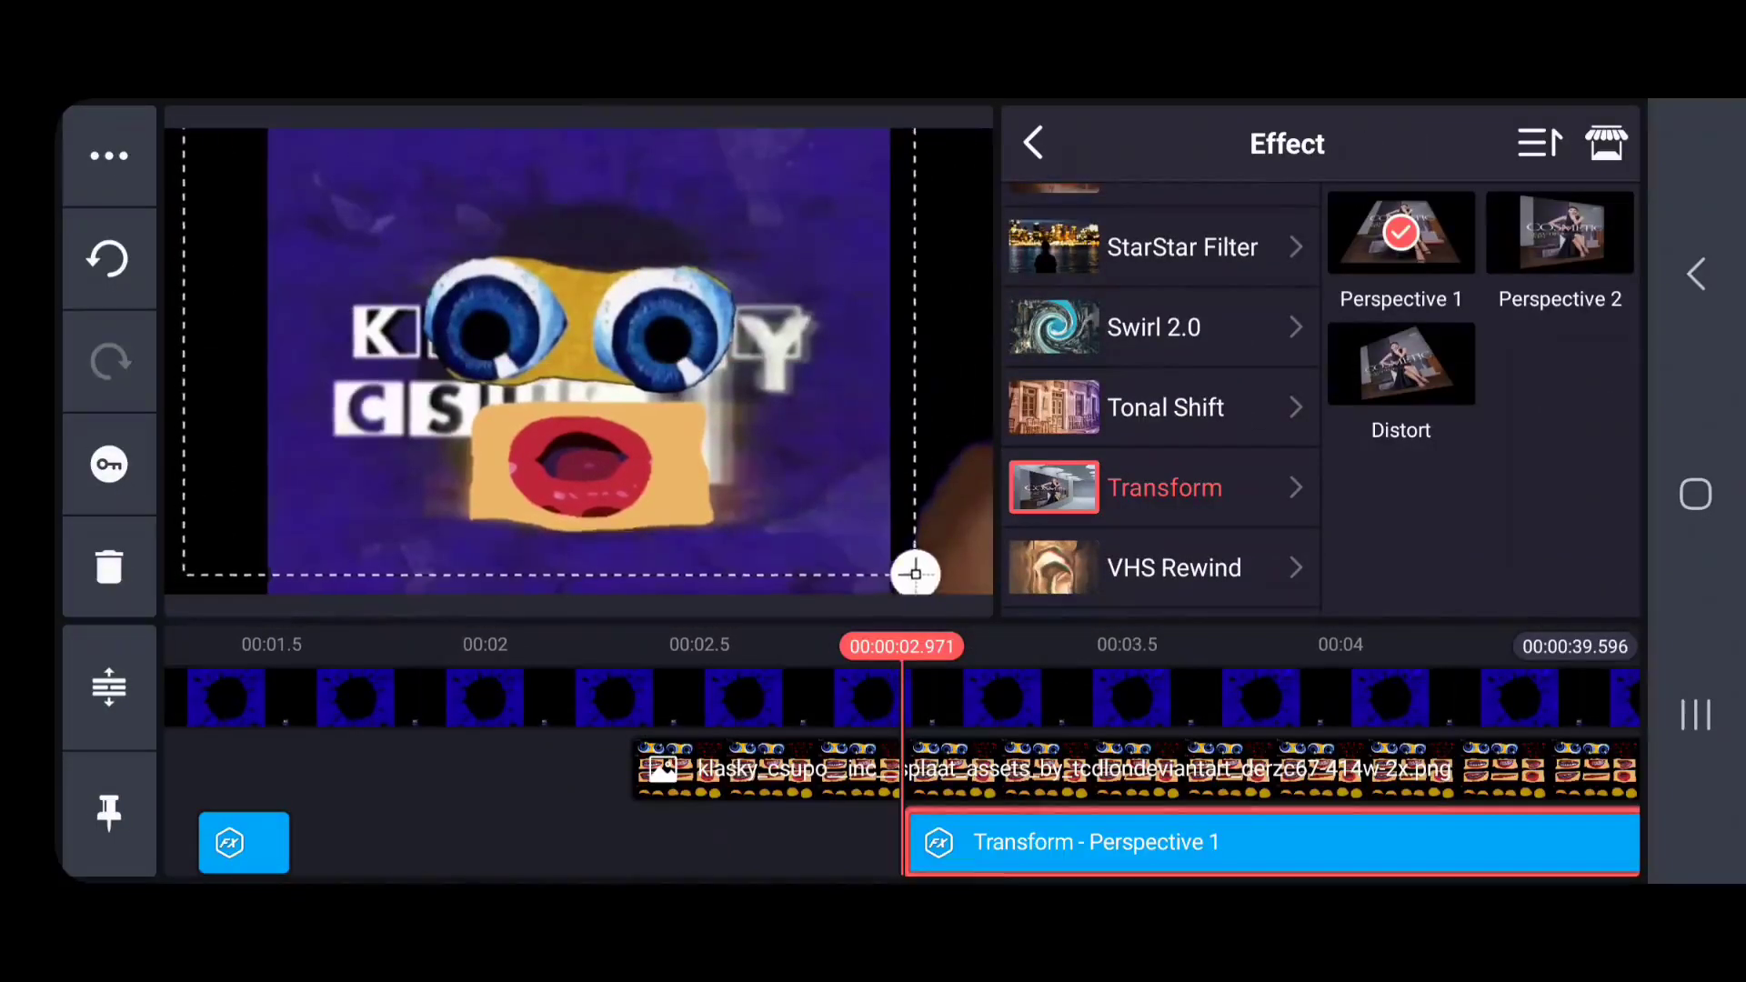
pyautogui.press('Escape')
pyautogui.scroll(3, 1446, 409)
pyautogui.moveTo(1446, 368)
pyautogui.mouseDown()
pyautogui.moveTo(1516, 368)
pyautogui.moveTo(1446, 368)
pyautogui.mouseUp()
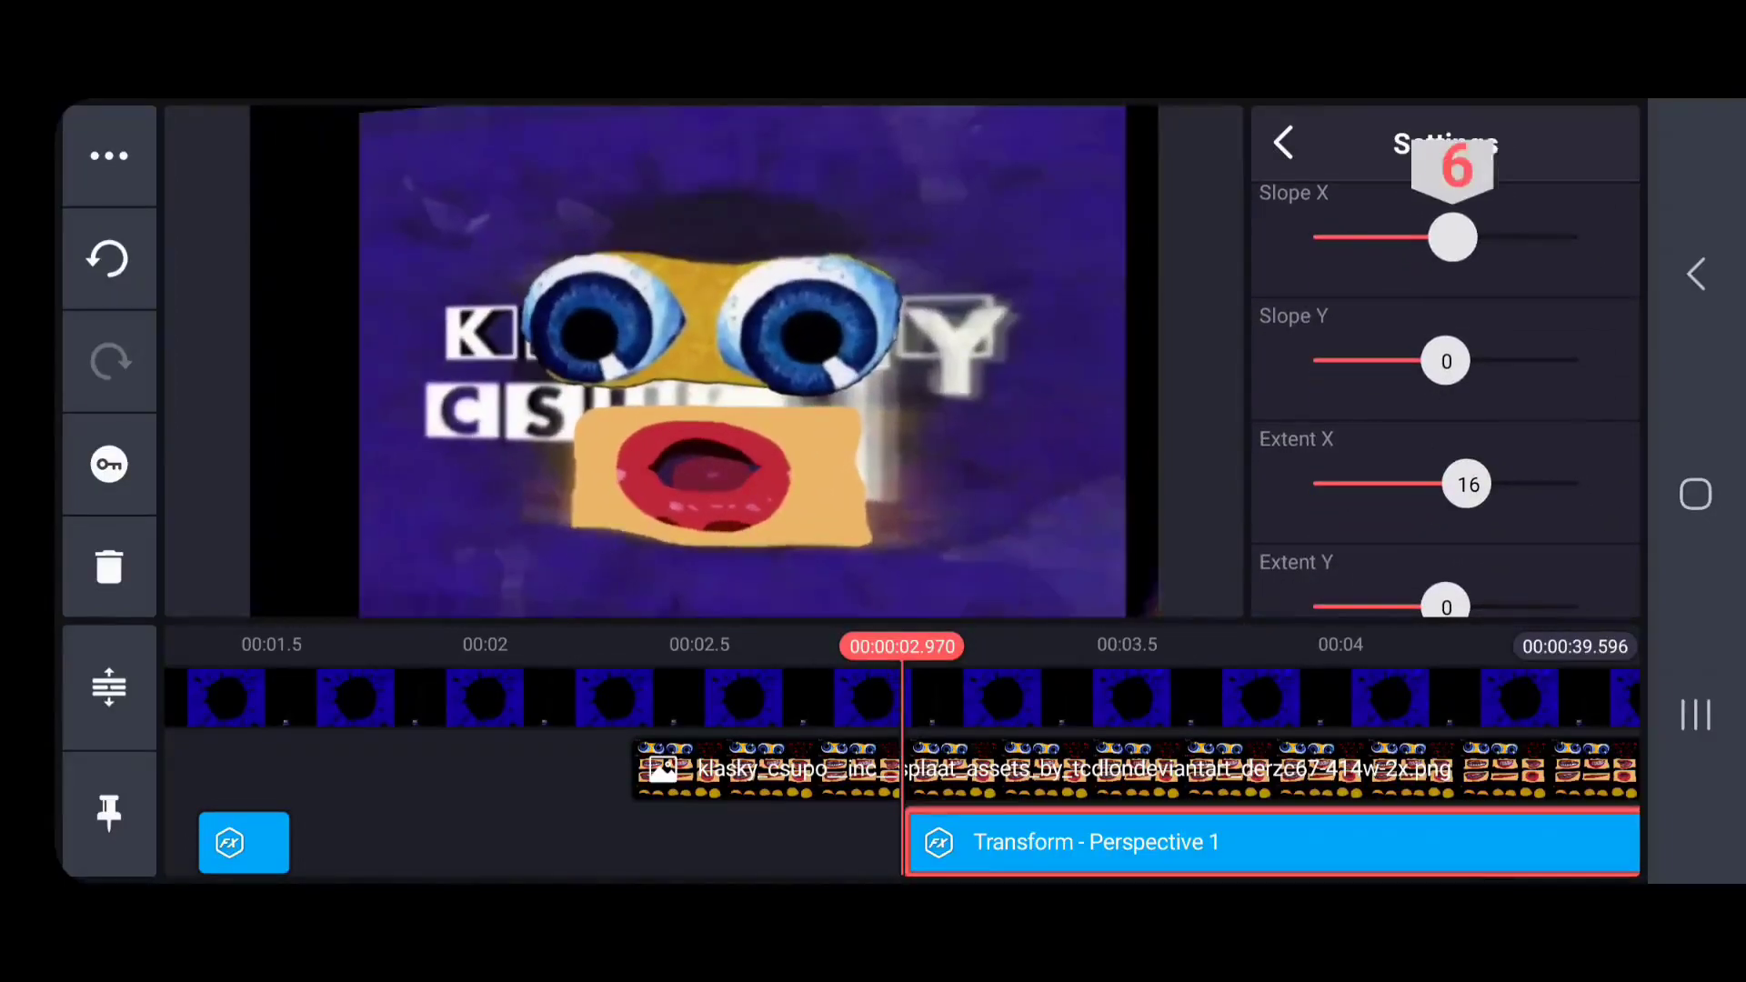
pyautogui.moveTo(1452, 237); pyautogui.dragTo(1447, 238)
# Duplicate the Perspective 1 effect layer.
pyautogui.click(109, 155)
pyautogui.click(312, 140)
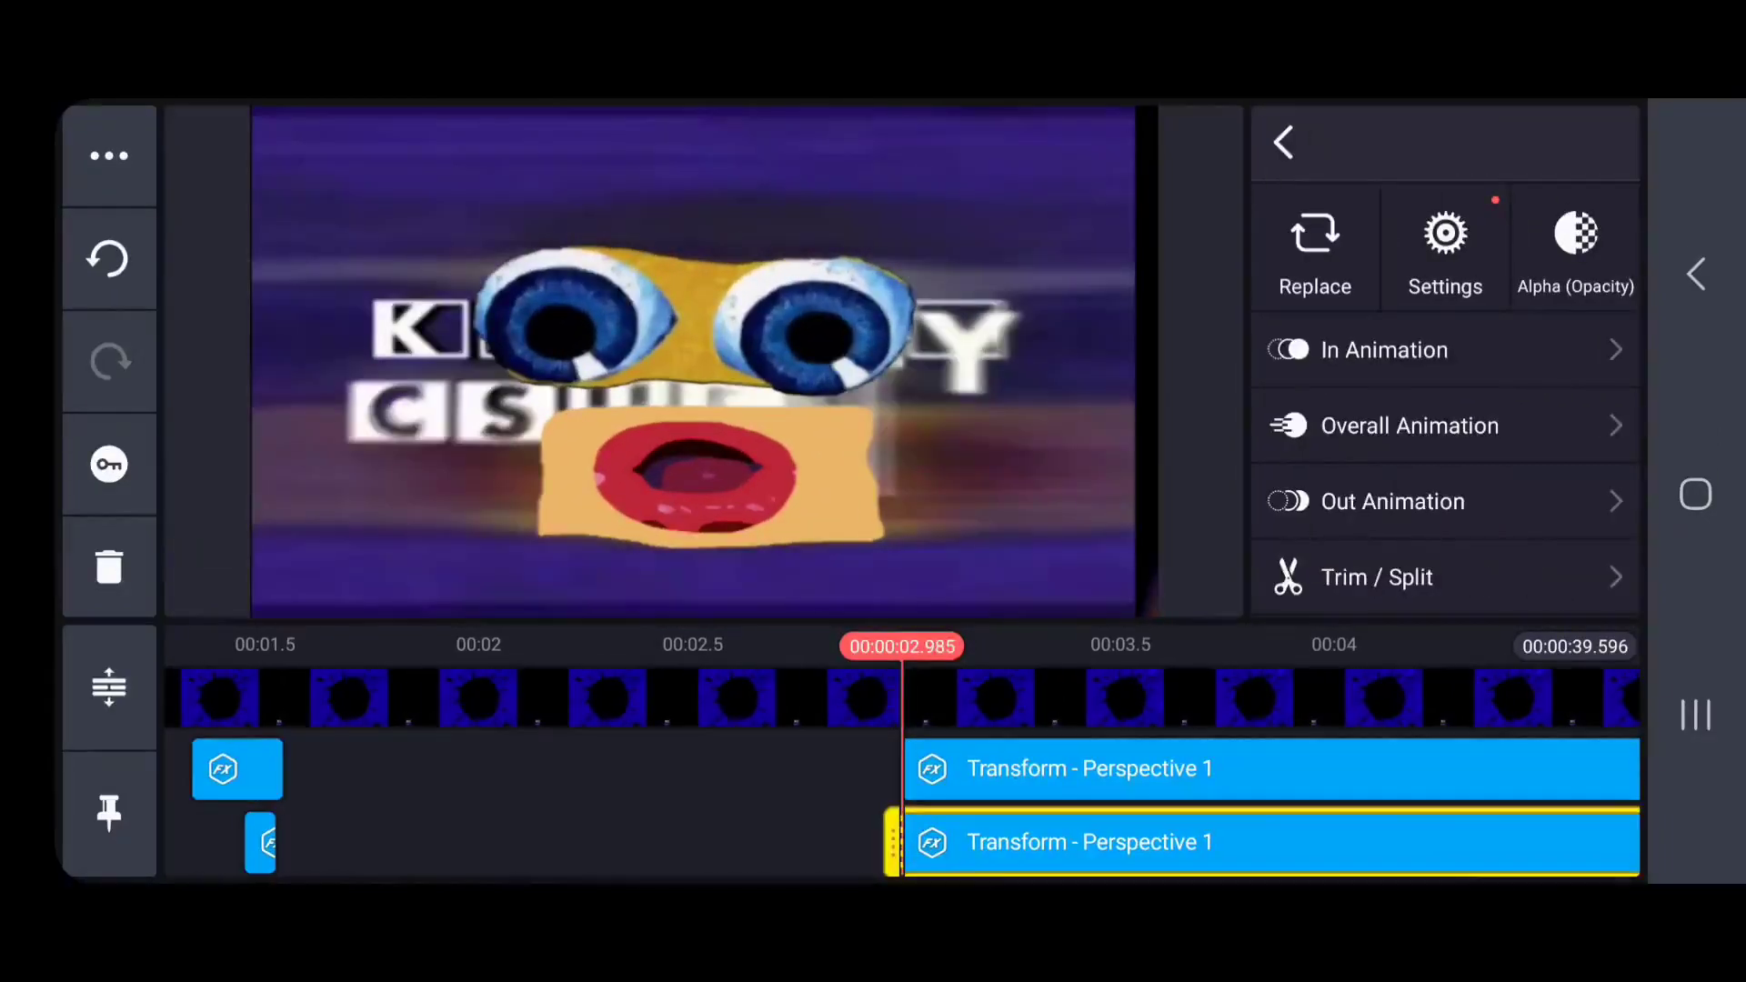
pyautogui.click(1182, 842)
pyautogui.click(1182, 842)
pyautogui.click(546, 818)
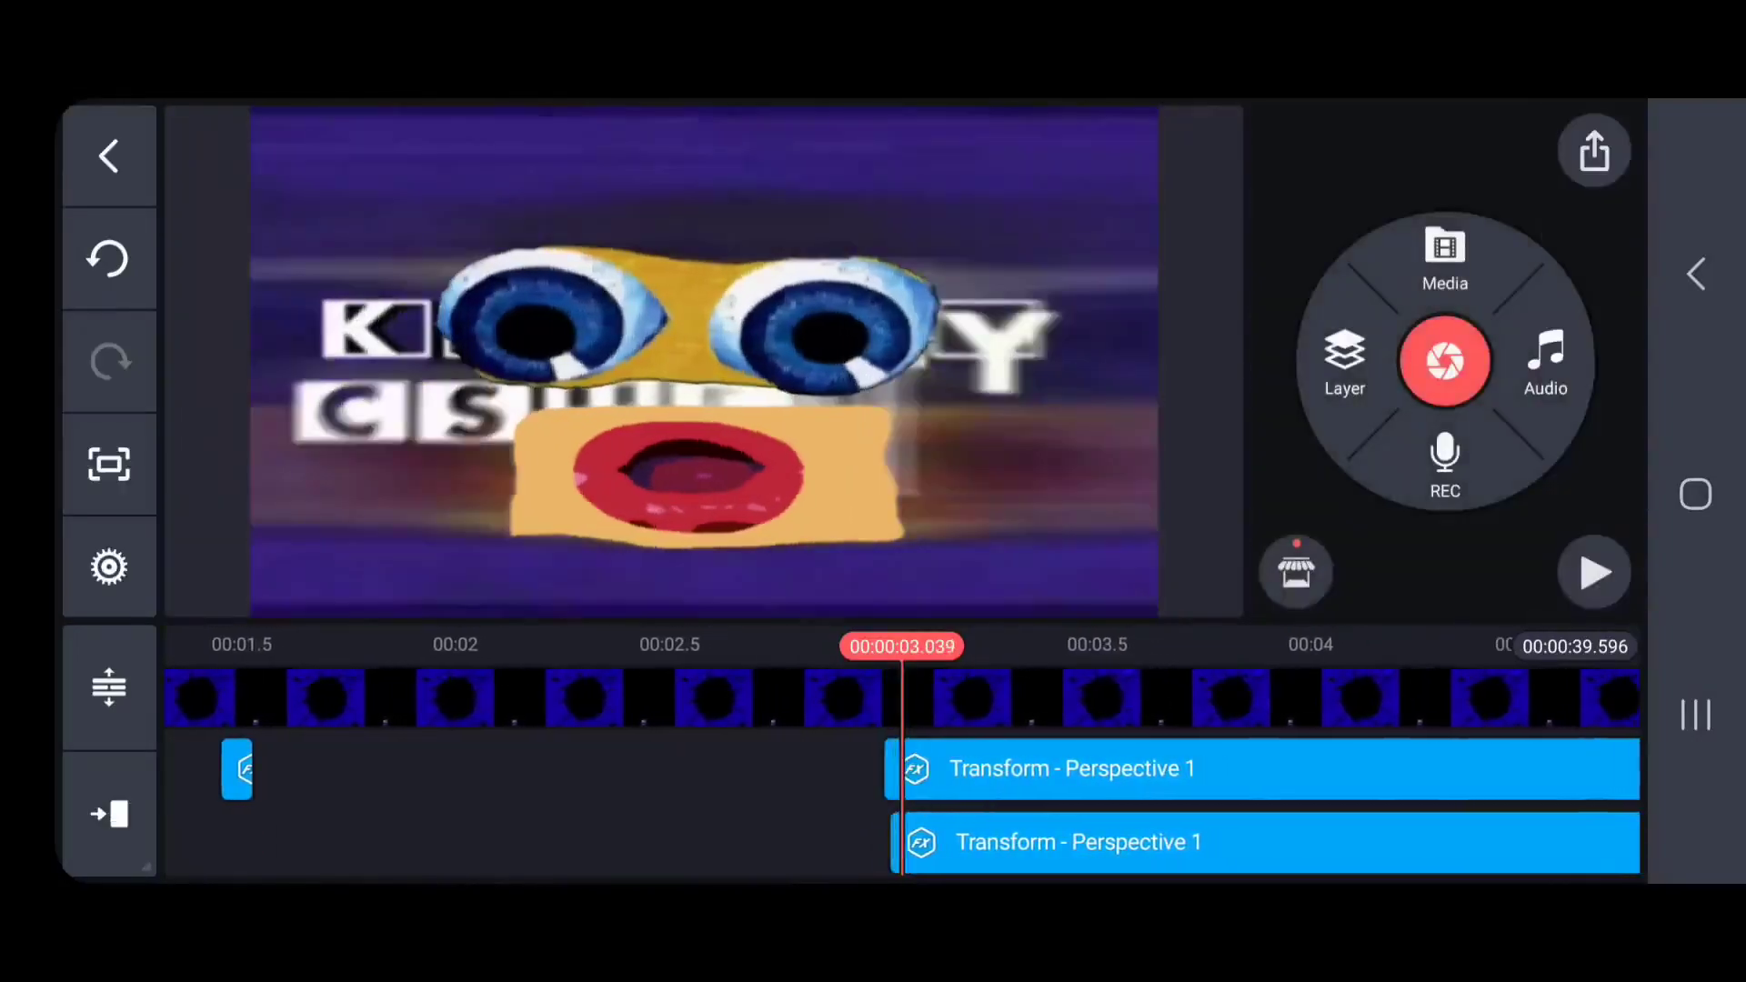
pyautogui.click(1182, 842)
pyautogui.click(546, 818)
# Set the copied effect's Extent Y to -14 and adjust where the lower effect clip starts.
pyautogui.click(1182, 835)
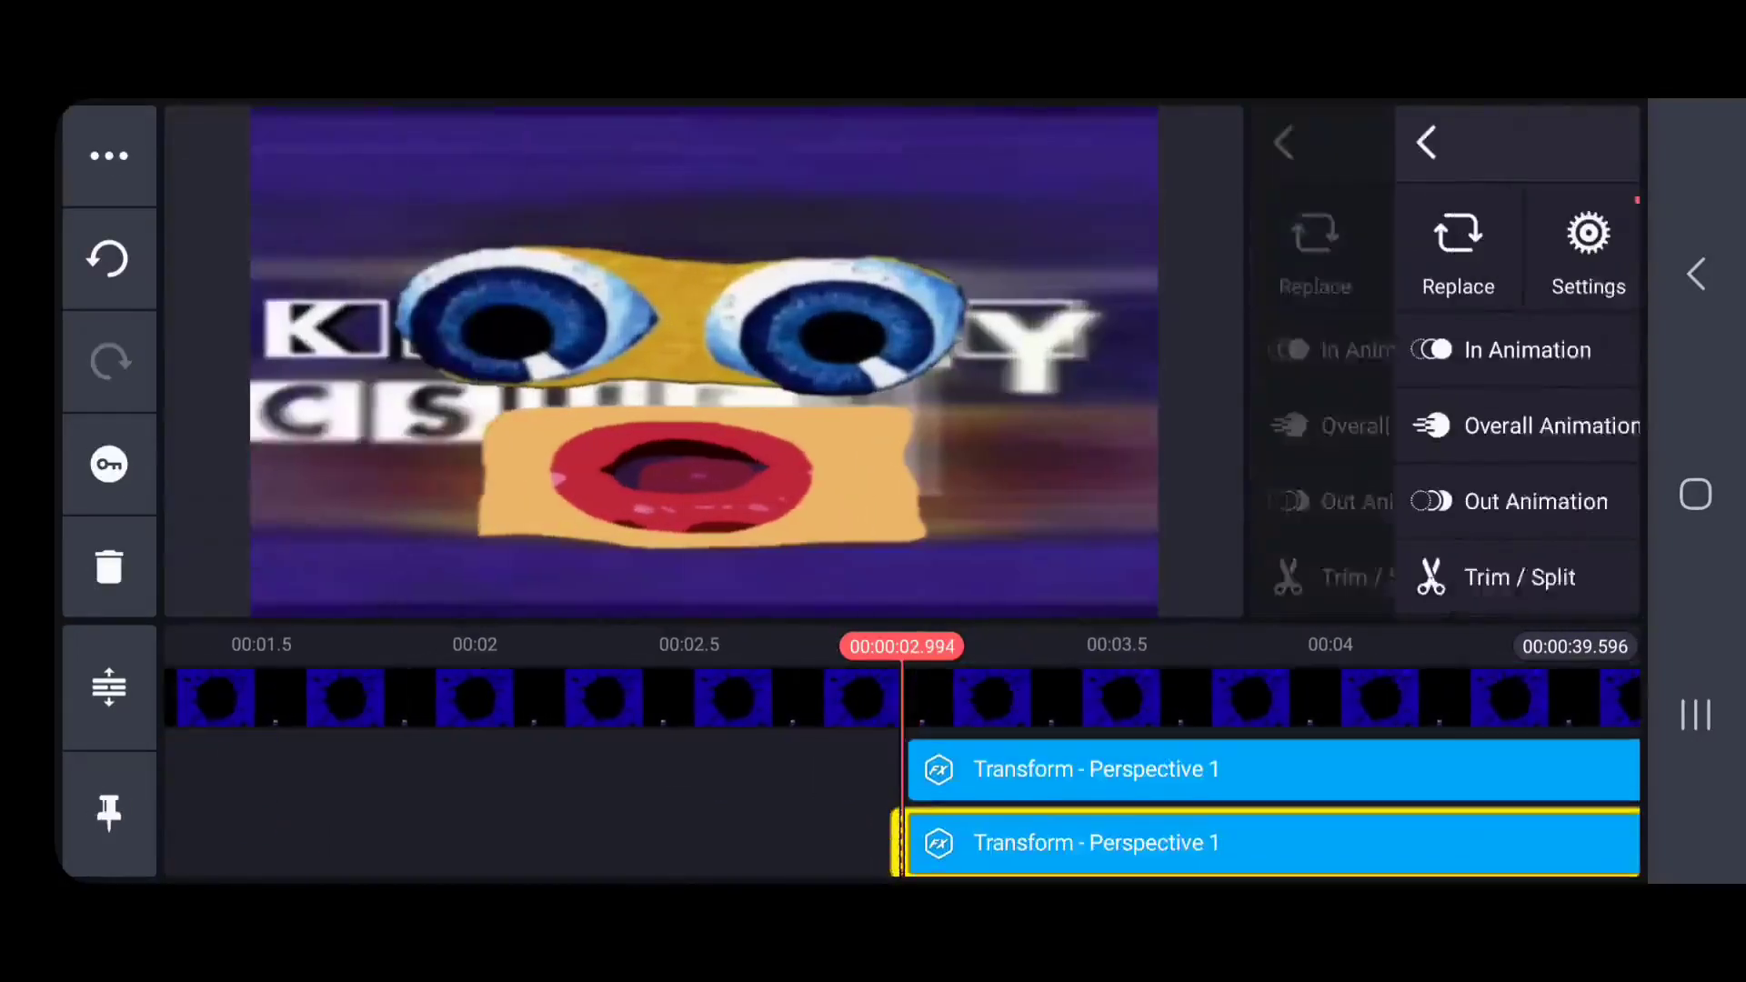
pyautogui.moveTo(1445, 328); pyautogui.dragTo(1425, 326)
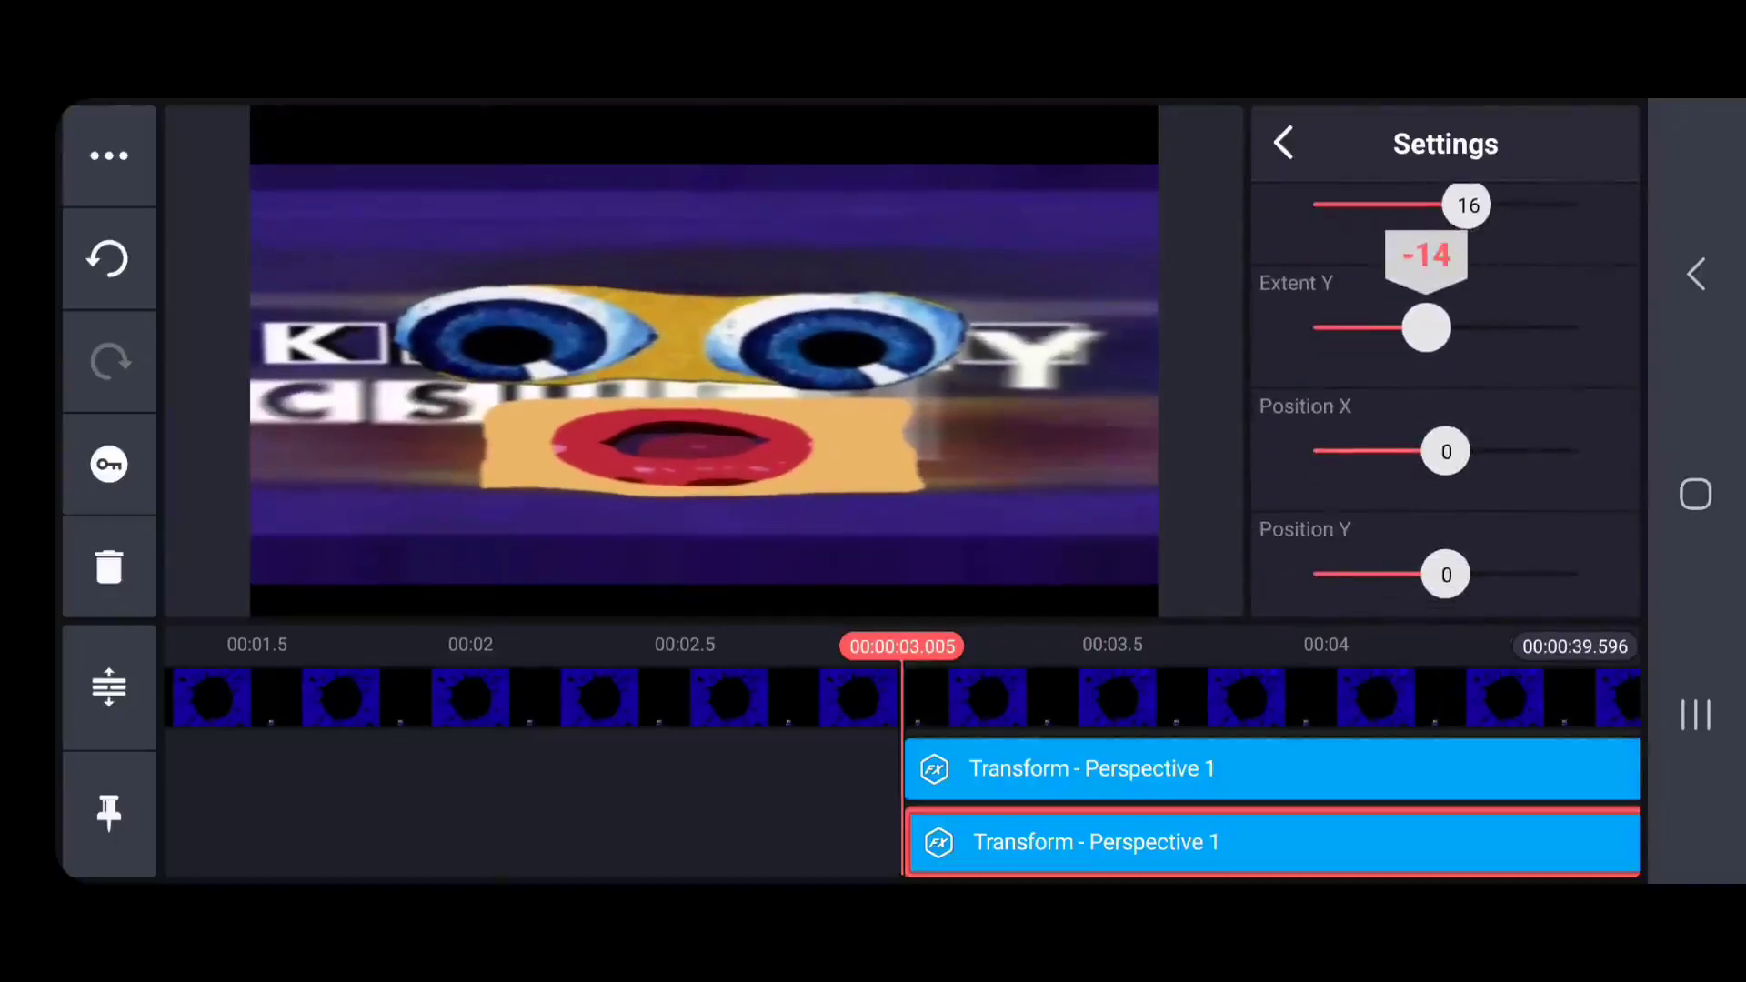
pyautogui.click(1283, 142)
pyautogui.click(1182, 842)
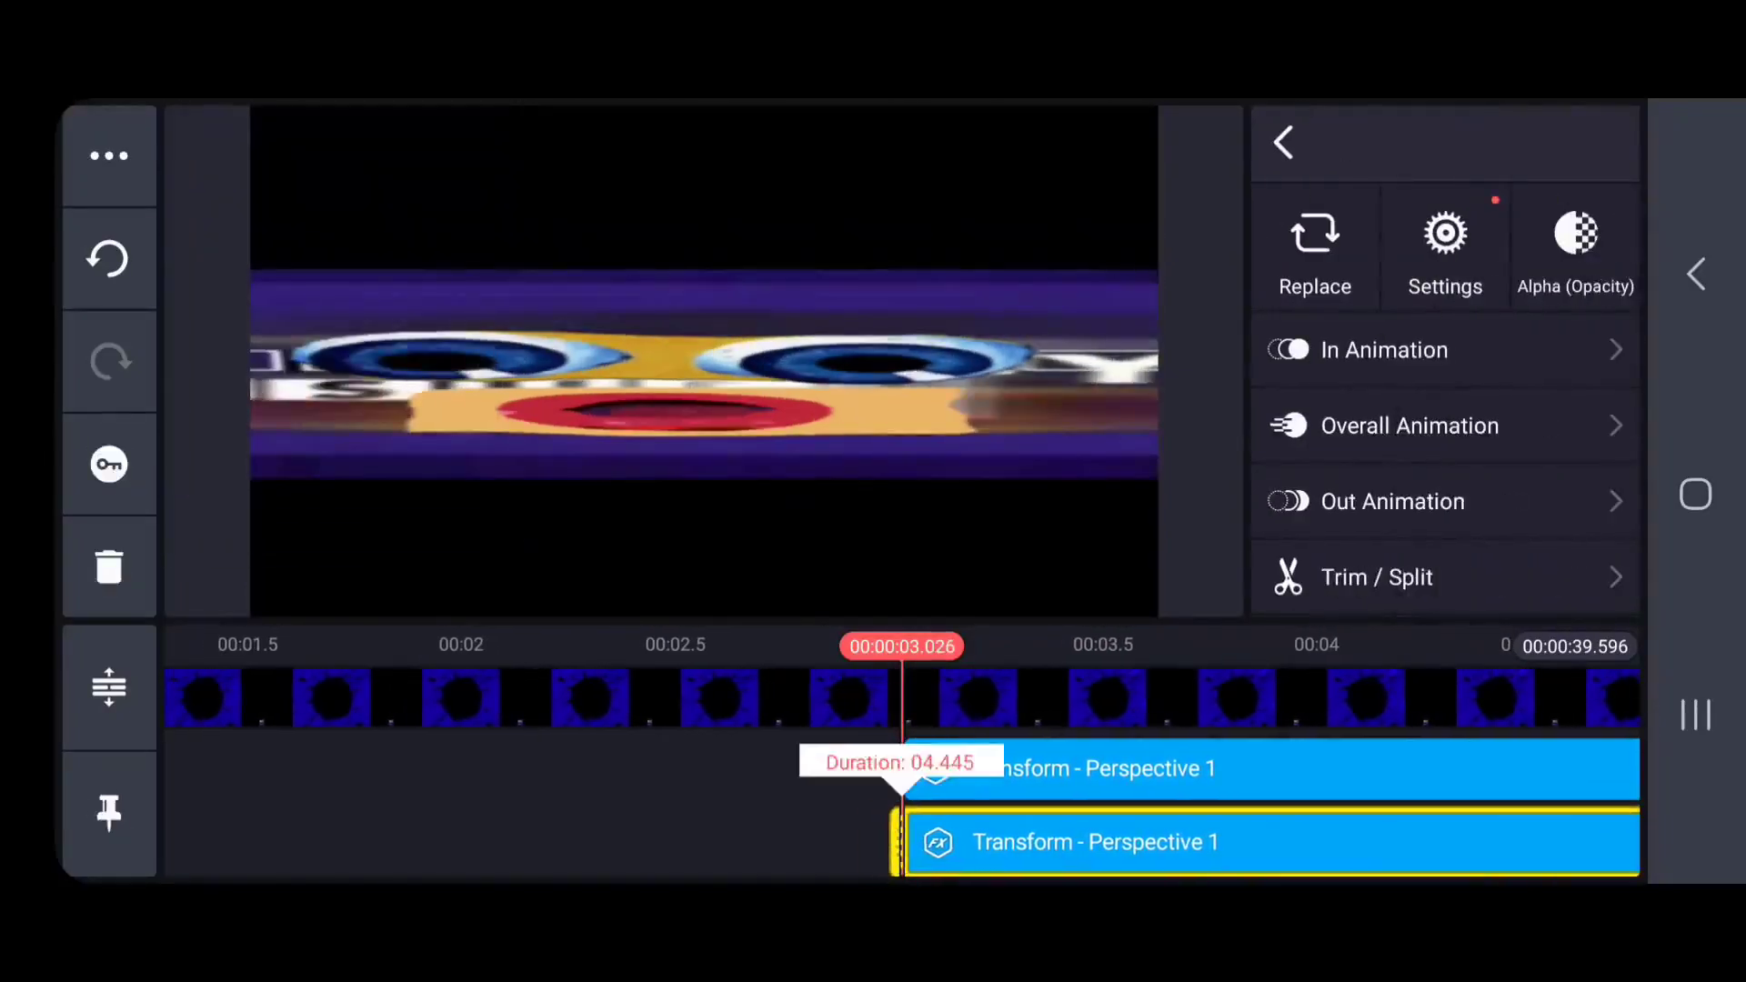
pyautogui.moveTo(1182, 842); pyautogui.dragTo(1176, 812)
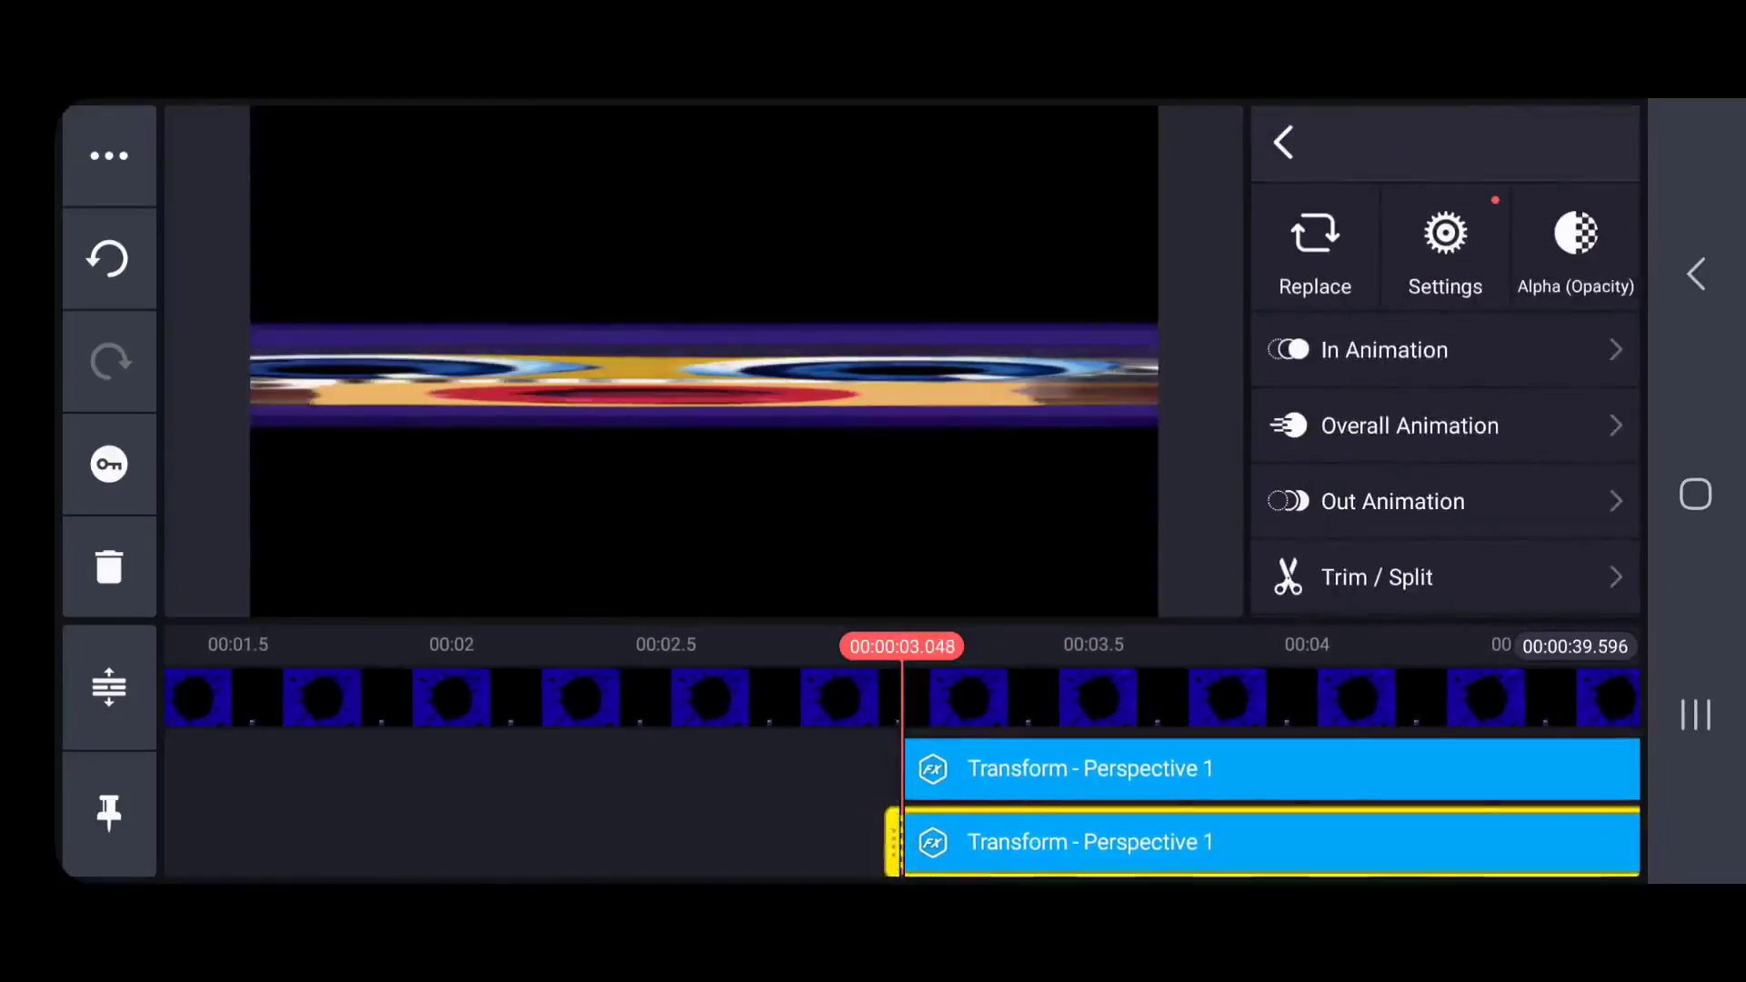
pyautogui.moveTo(897, 842); pyautogui.dragTo(898, 842)
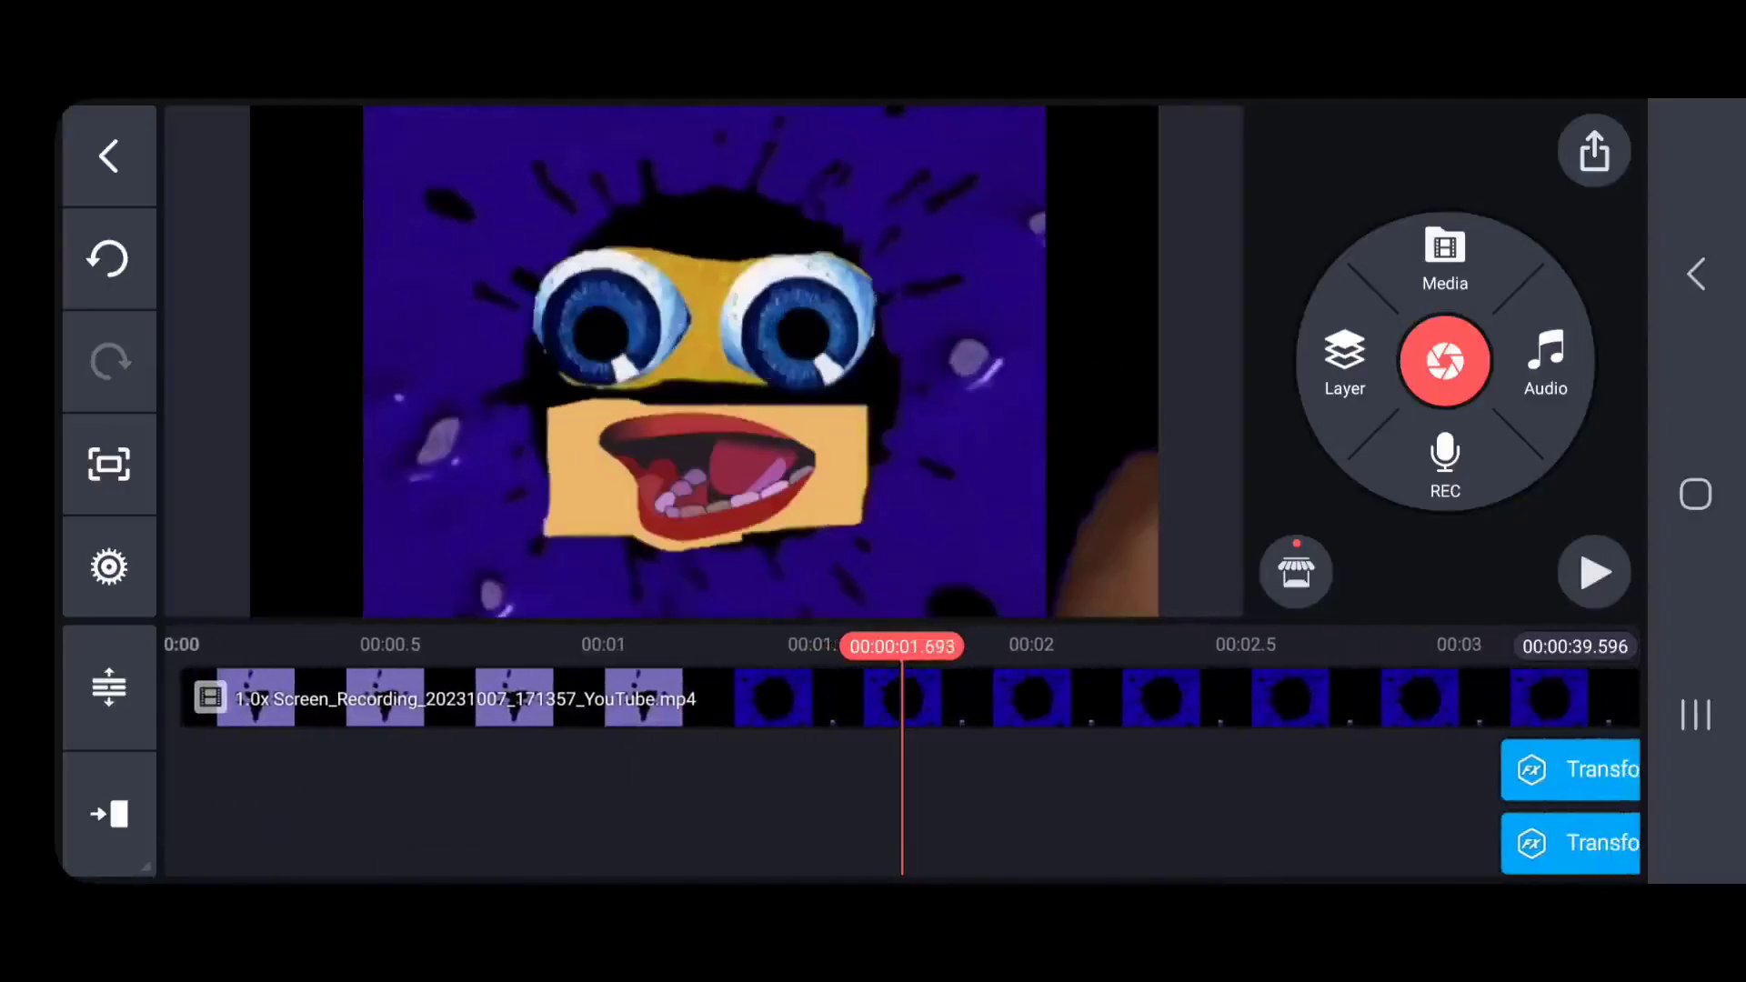
# Browse the media library to the KineMaster folder to find the green-screen template video.
pyautogui.click(1445, 260)
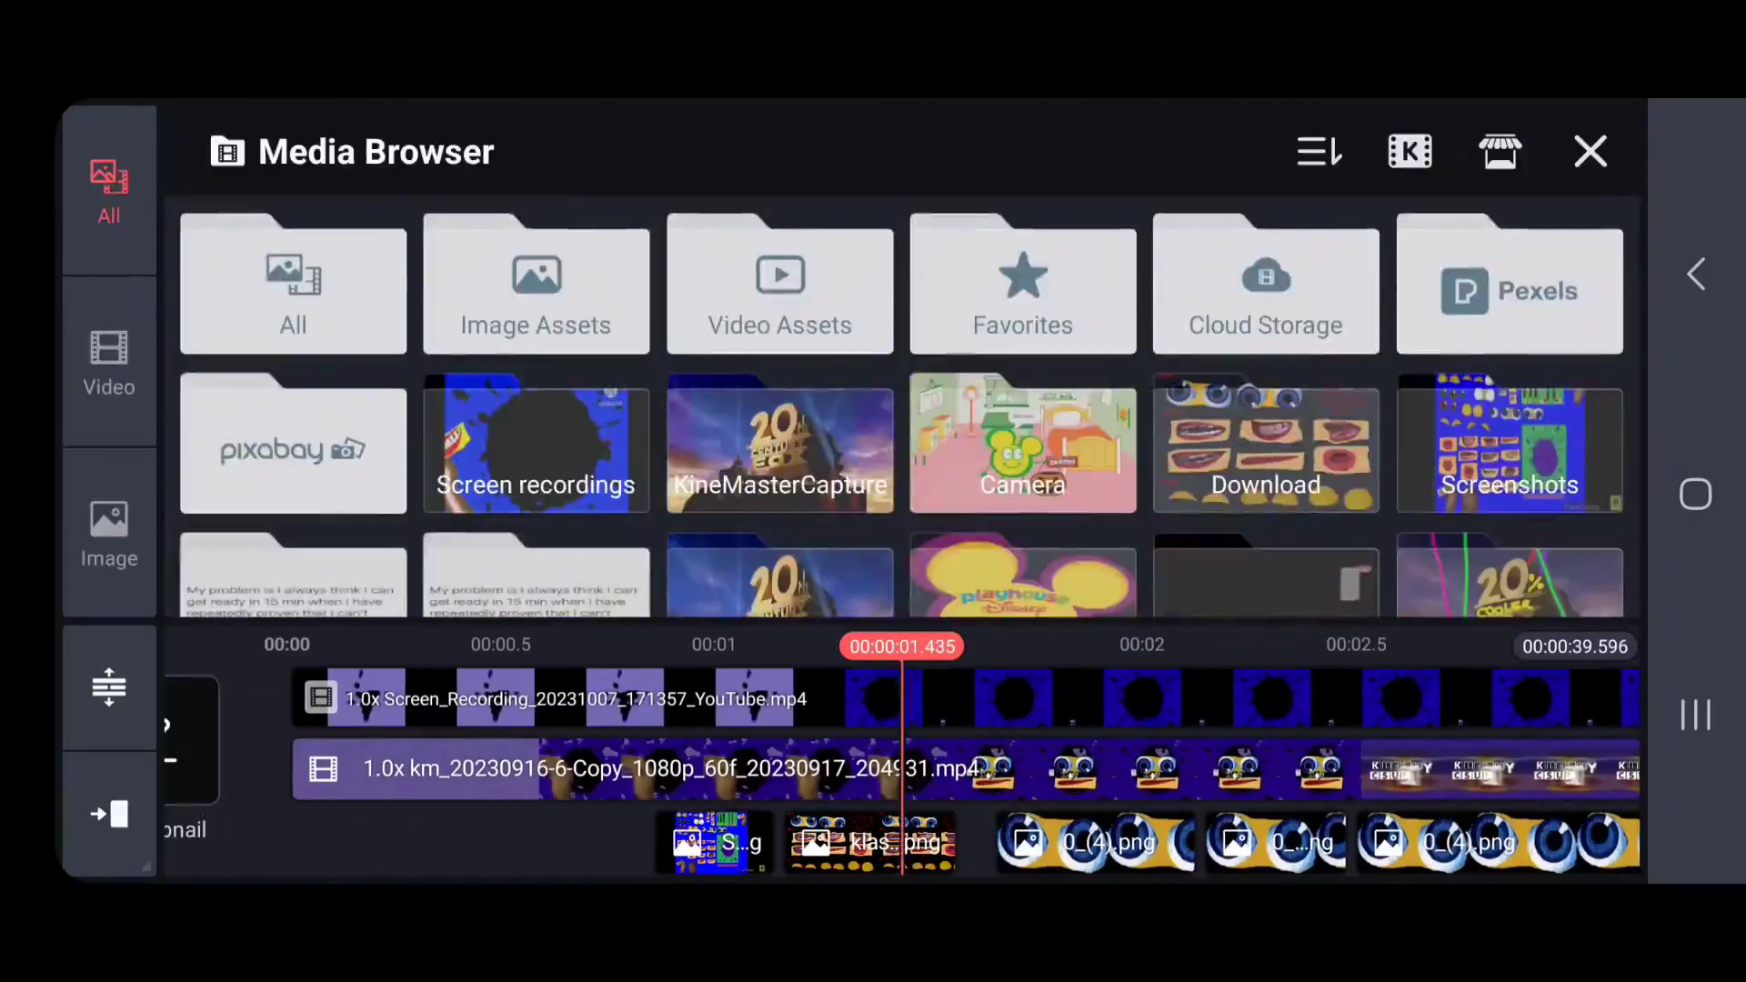
pyautogui.click(546, 445)
pyautogui.scroll(5, 901, 409)
pyautogui.click(228, 152)
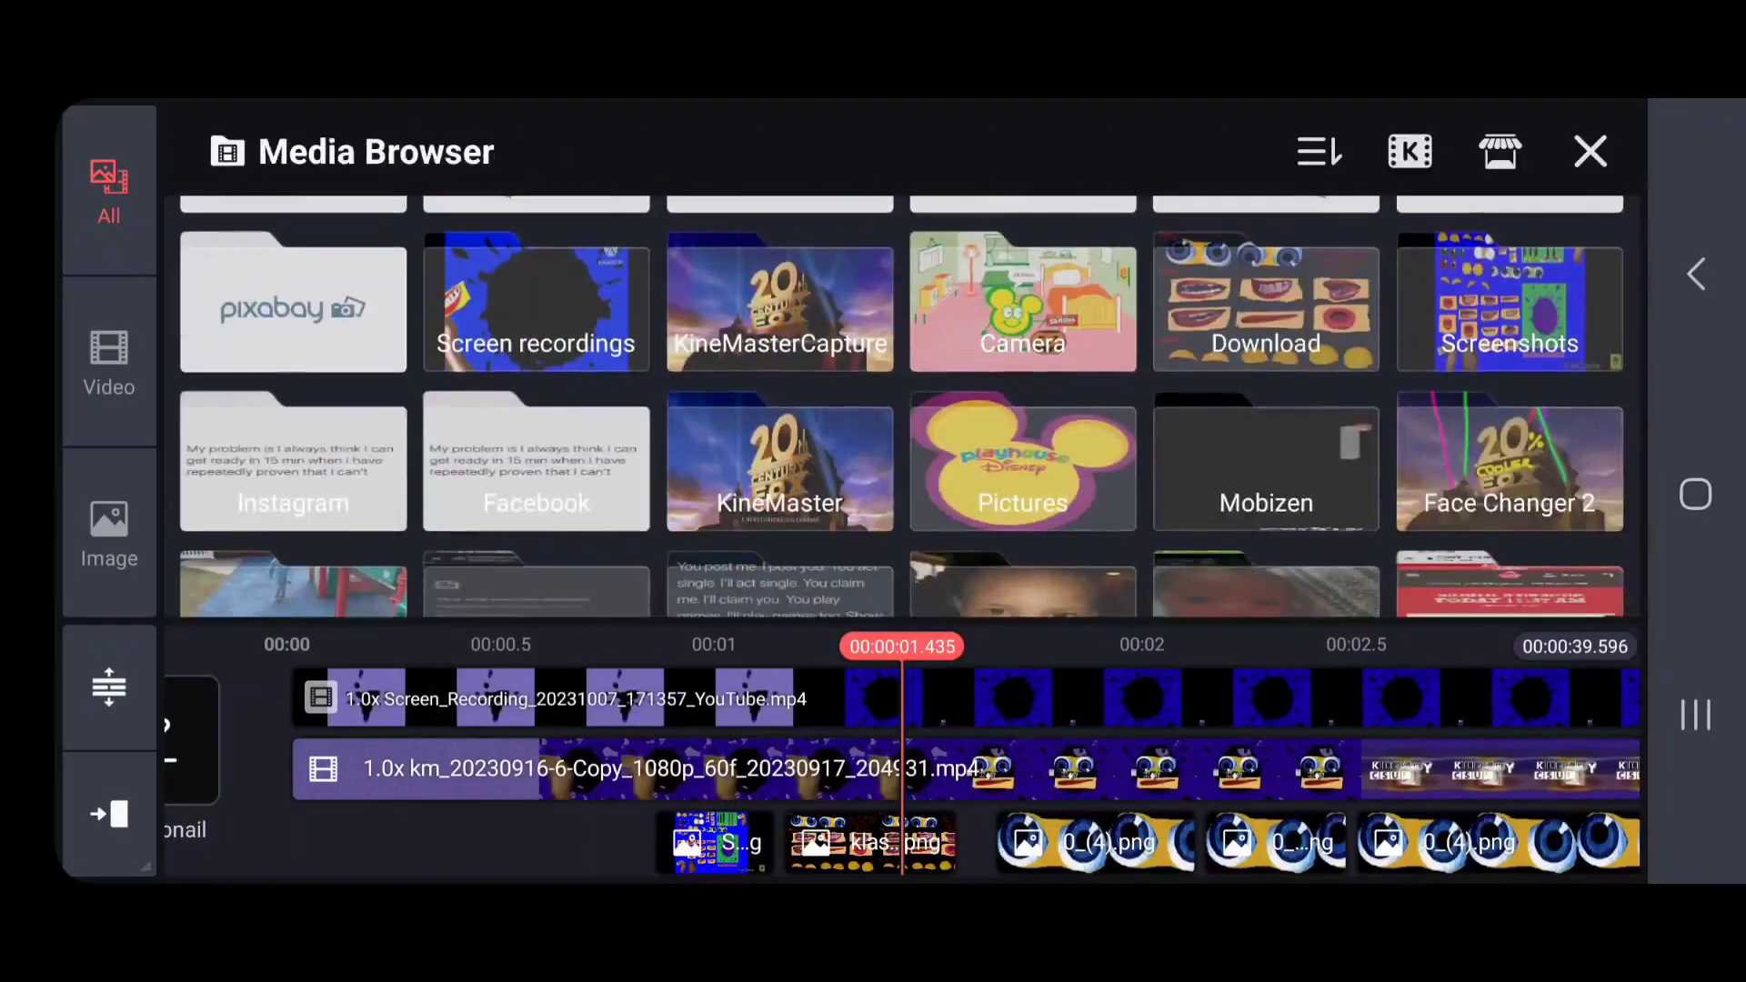
pyautogui.click(546, 495)
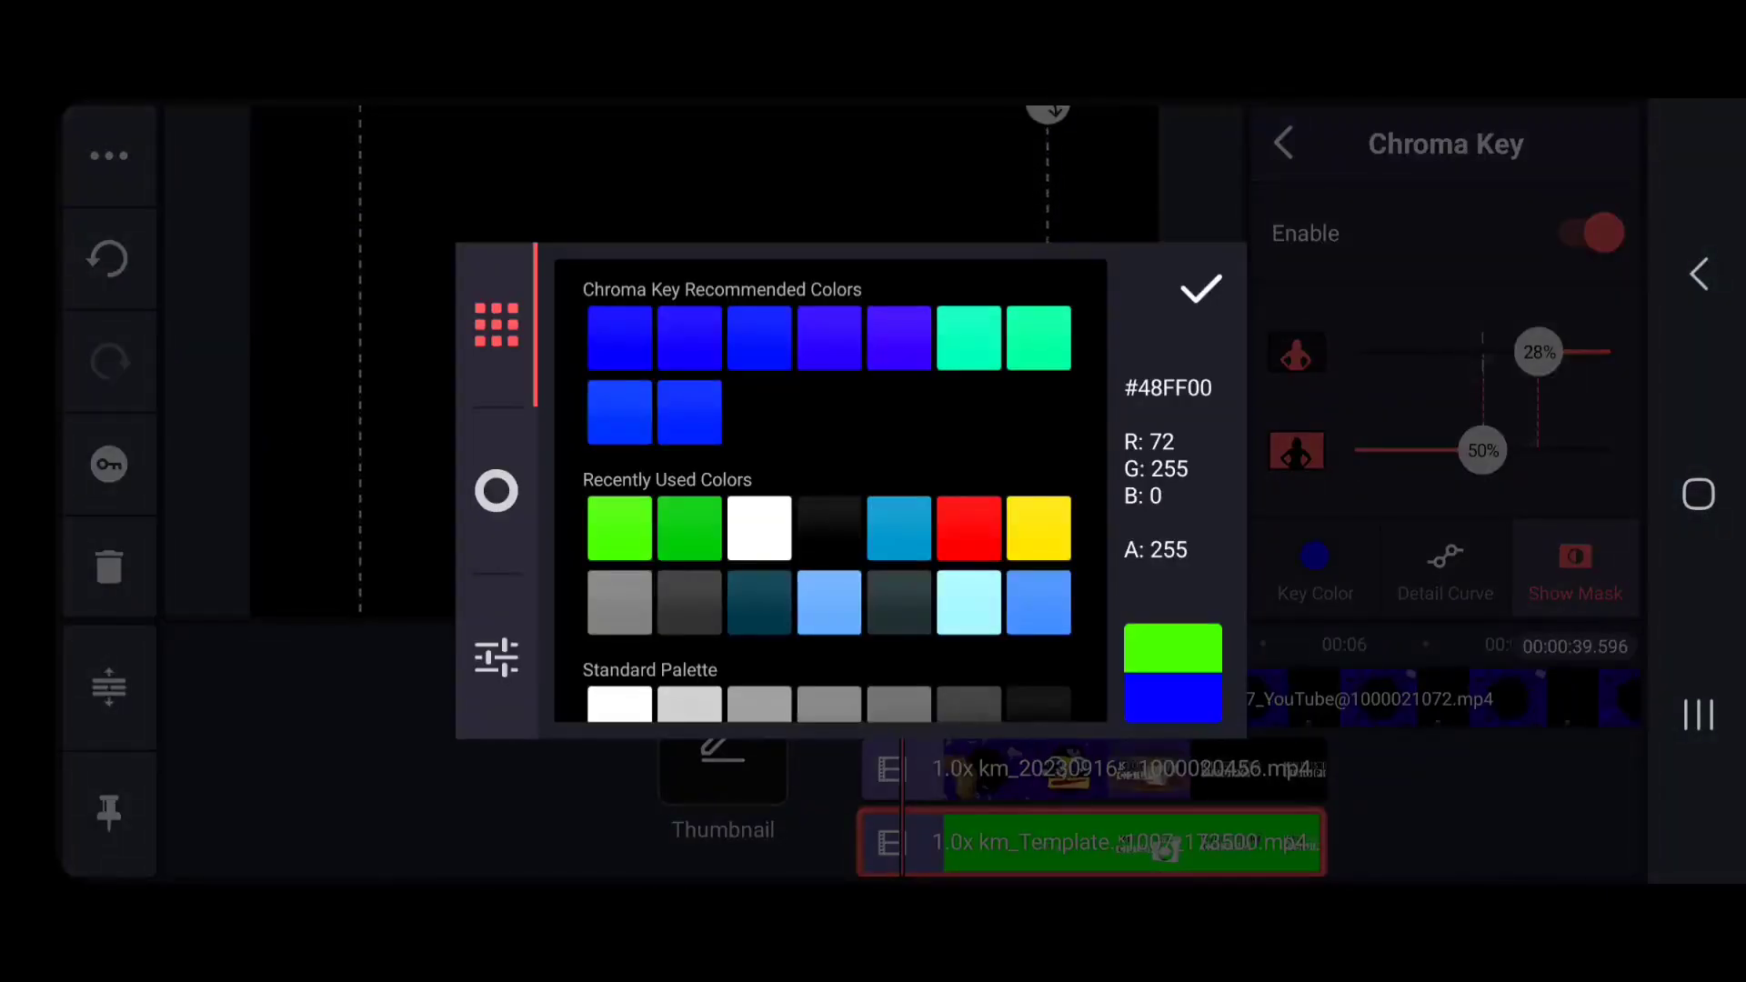